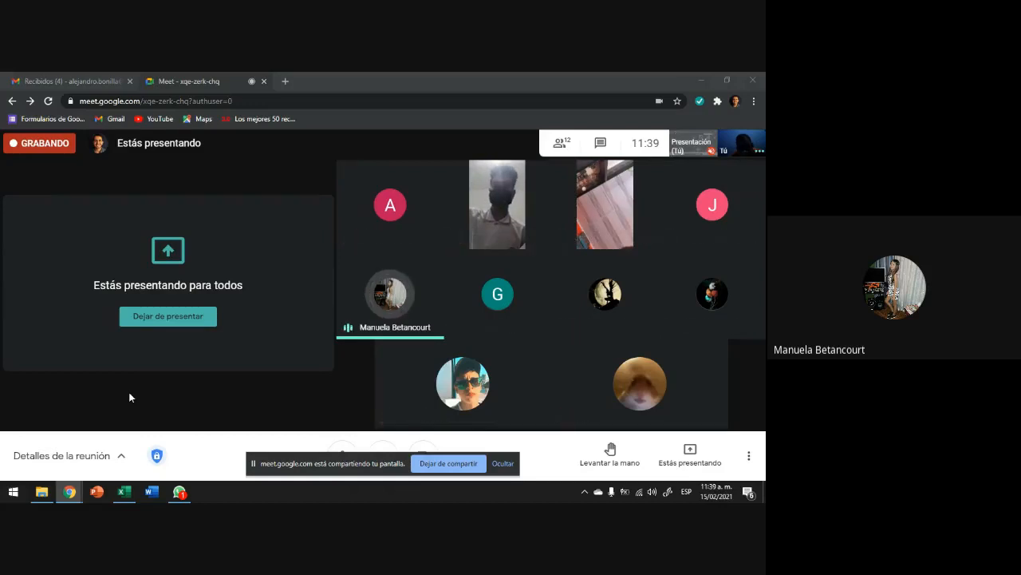
Switch to the Libro1 workbook in Excel that holds the table of student groups.
{"action": "mouse_move", "coordinate": [352, 298]}
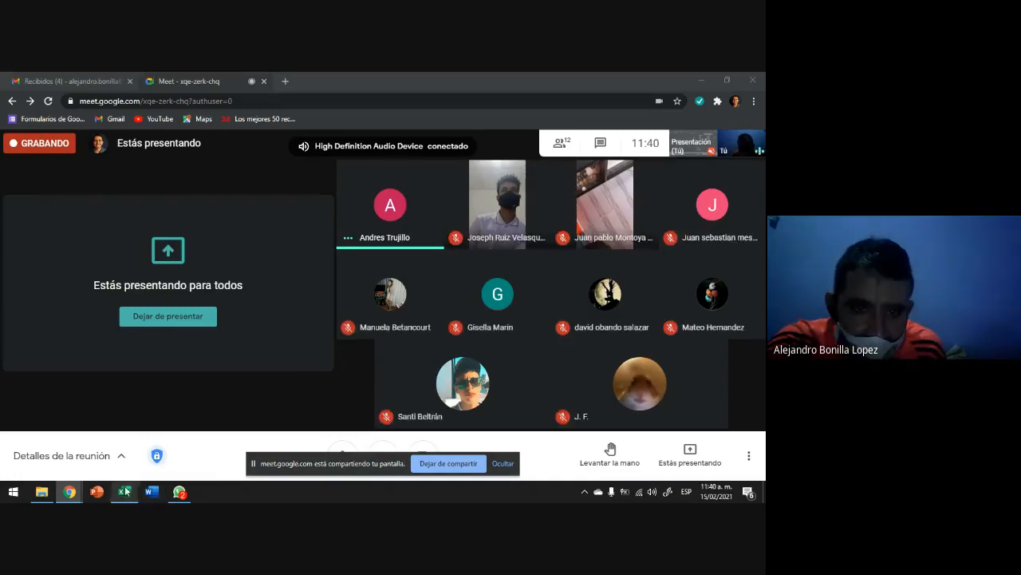
{"action": "left_click", "coordinate": [126, 490]}
{"action": "left_click_drag", "start_coordinate": [153, 237], "coordinate": [328, 309]}
{"action": "left_click", "coordinate": [380, 305]}
{"action": "left_click", "coordinate": [430, 308]}
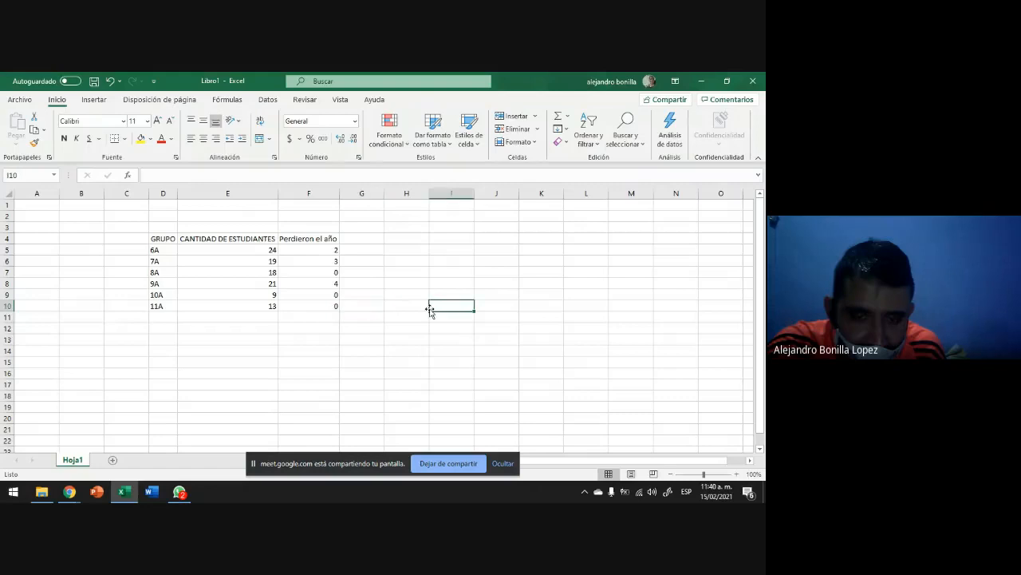
{"action": "left_click", "coordinate": [394, 343]}
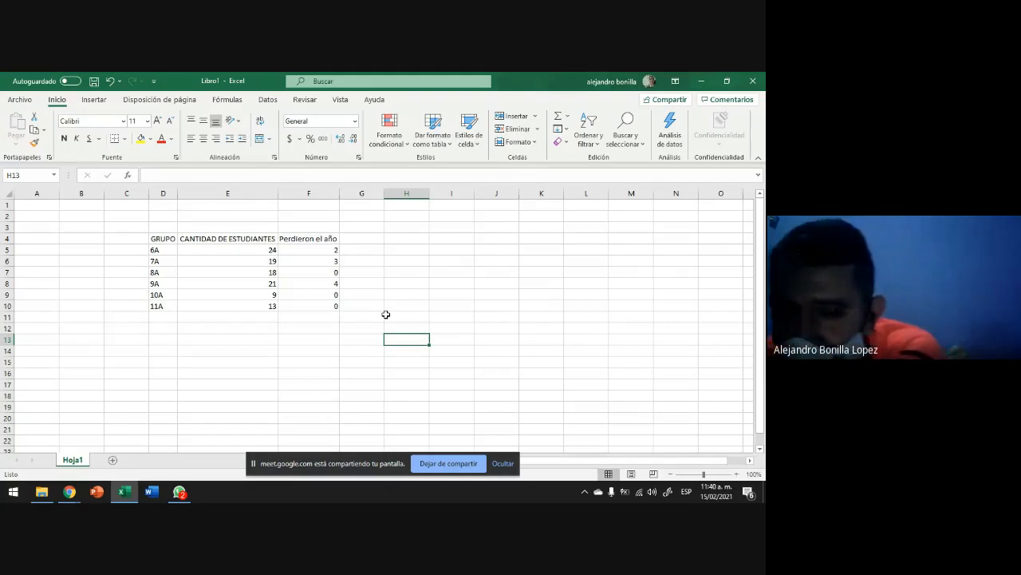
Examine the table's GRUPO, CANTIDAD DE ESTUDIANTES and Perdieron el año columns.
{"action": "left_click_drag", "start_coordinate": [161, 246], "coordinate": [159, 309]}
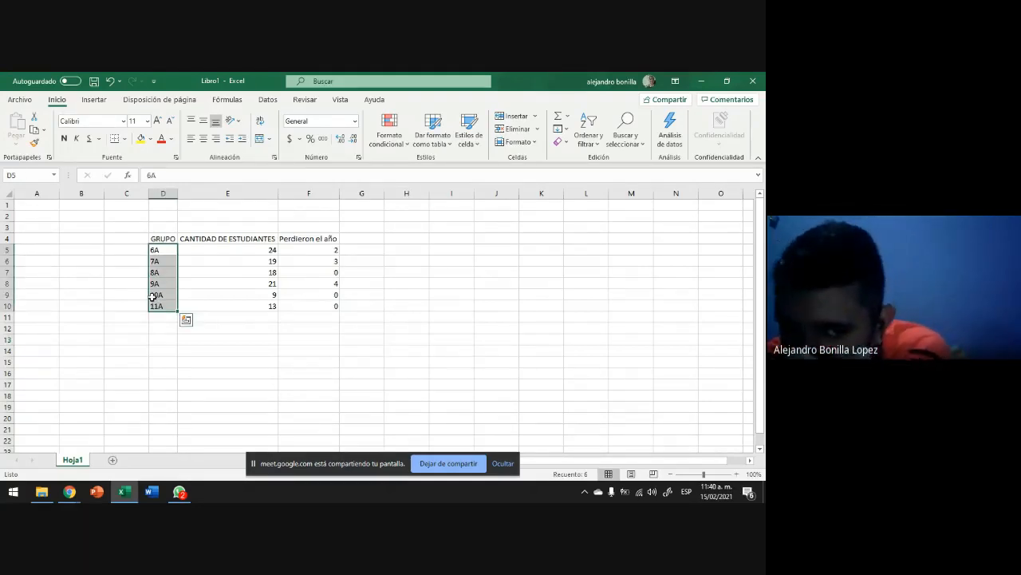
{"action": "left_click_drag", "start_coordinate": [239, 239], "coordinate": [264, 308]}
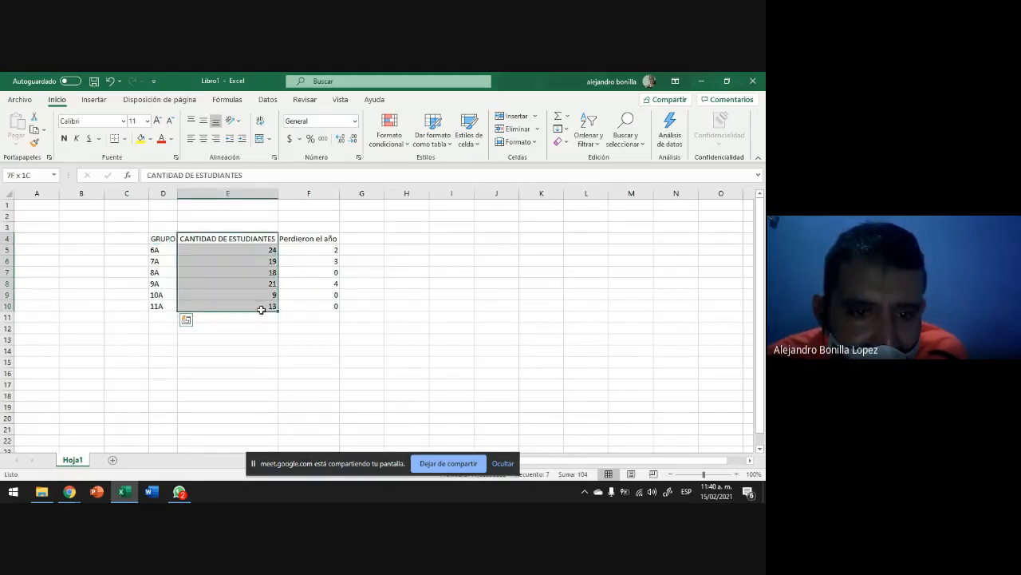
{"action": "left_click", "coordinate": [326, 241]}
{"action": "left_click_drag", "start_coordinate": [326, 241], "coordinate": [329, 303]}
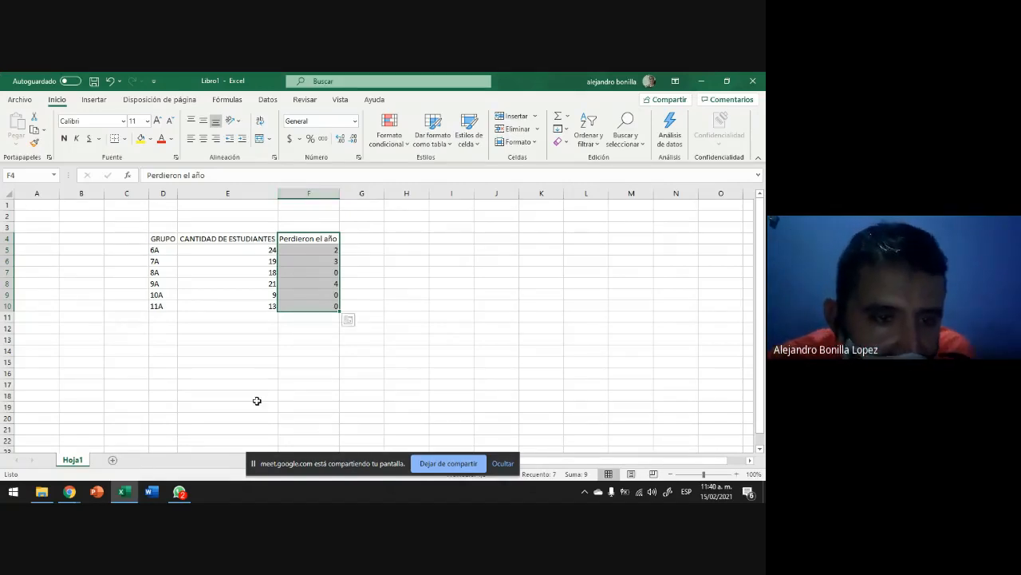
{"action": "left_click_drag", "start_coordinate": [167, 240], "coordinate": [160, 306]}
{"action": "left_click", "coordinate": [165, 285]}
Compare each group from 6A to 11A with its number of students.
{"action": "left_click", "coordinate": [247, 249]}
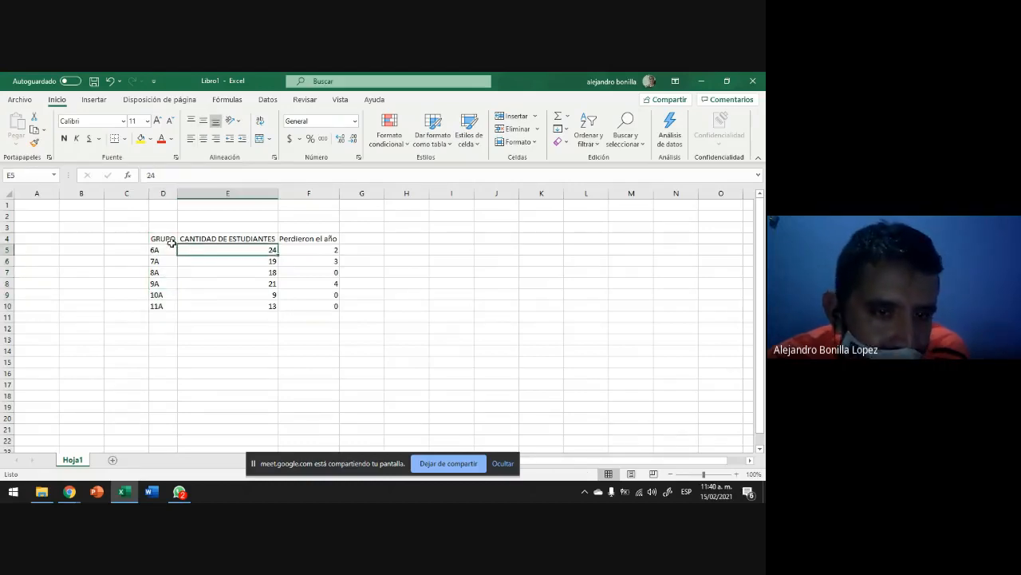
{"action": "left_click", "coordinate": [161, 248]}
{"action": "left_click", "coordinate": [224, 246]}
{"action": "left_click", "coordinate": [165, 260]}
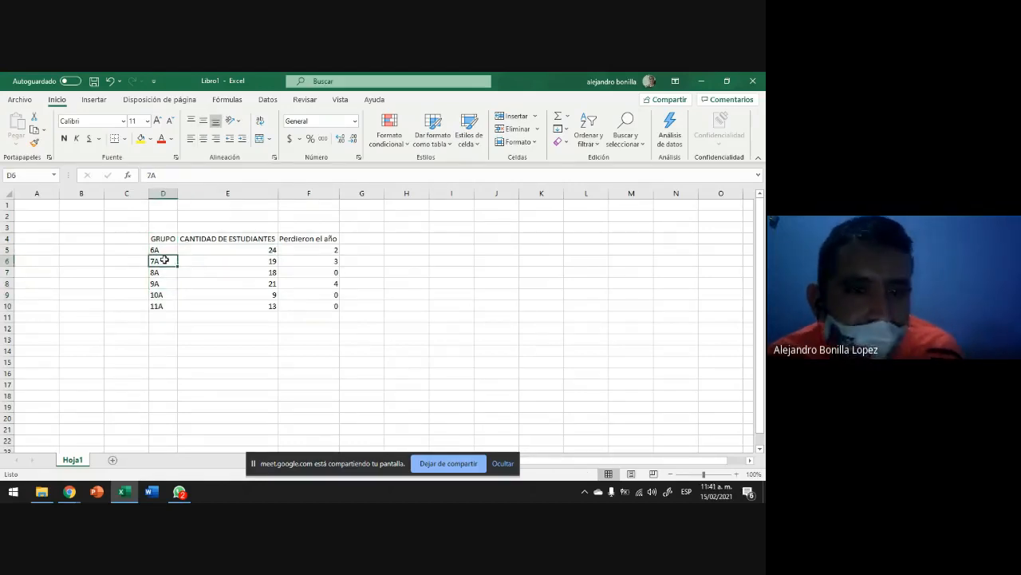
{"action": "left_click", "coordinate": [218, 257]}
{"action": "left_click", "coordinate": [173, 274]}
{"action": "left_click", "coordinate": [209, 273]}
{"action": "left_click", "coordinate": [154, 283]}
{"action": "left_click", "coordinate": [209, 284]}
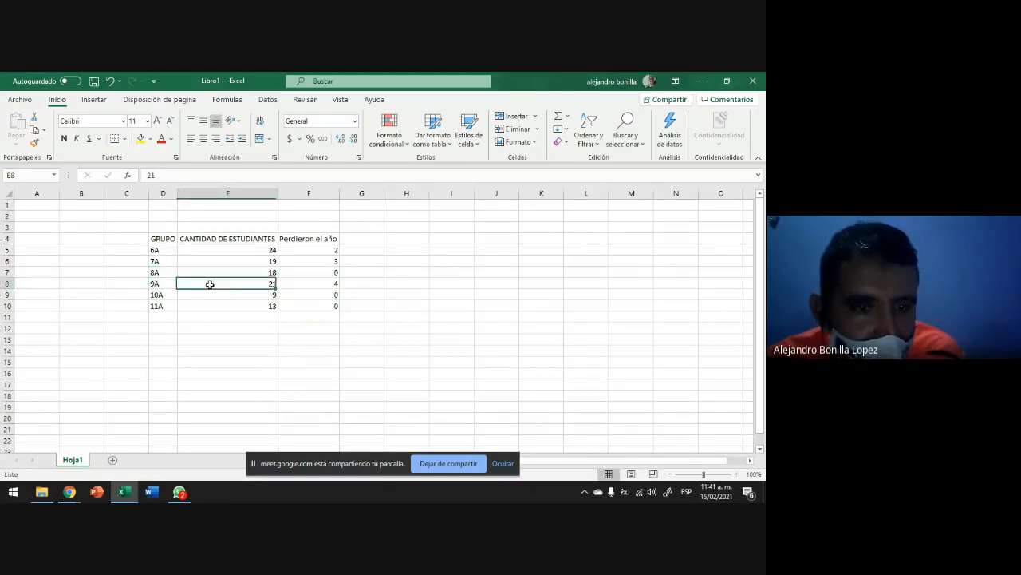
{"action": "left_click", "coordinate": [156, 294]}
{"action": "left_click", "coordinate": [202, 292]}
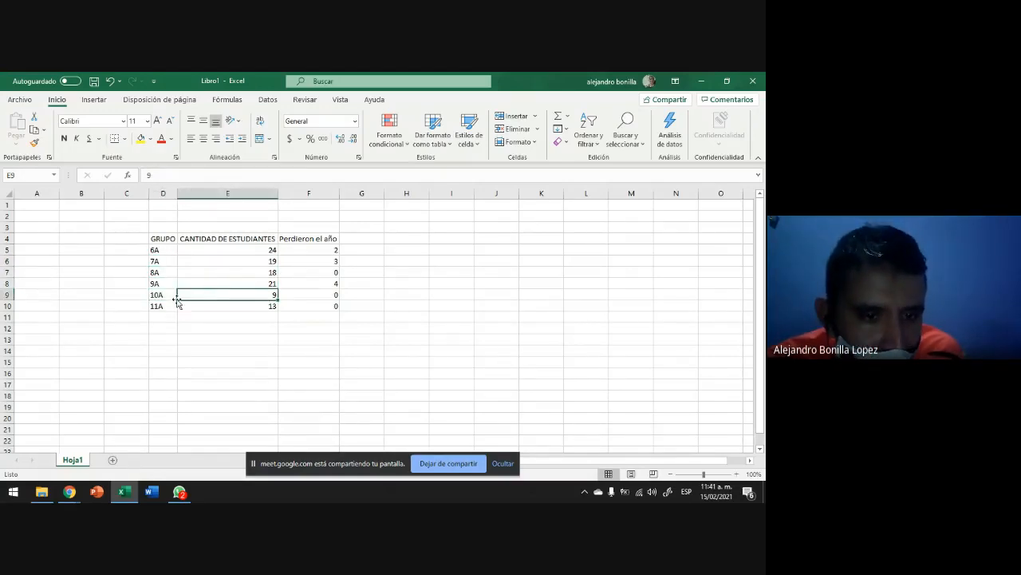
{"action": "left_click", "coordinate": [171, 306]}
{"action": "left_click", "coordinate": [207, 308]}
{"action": "key", "text": "Return"}
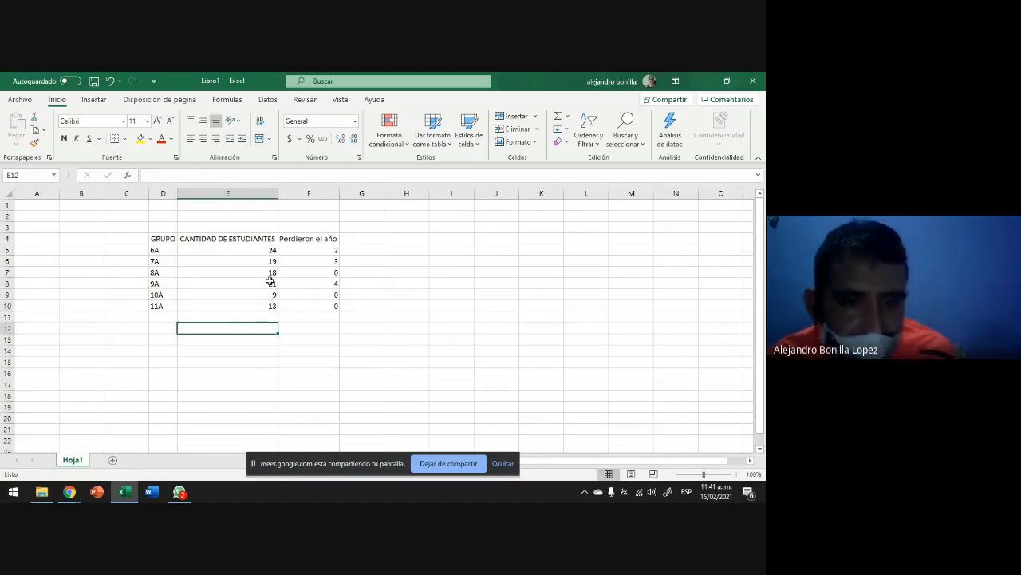
{"action": "left_click_drag", "start_coordinate": [269, 249], "coordinate": [260, 310]}
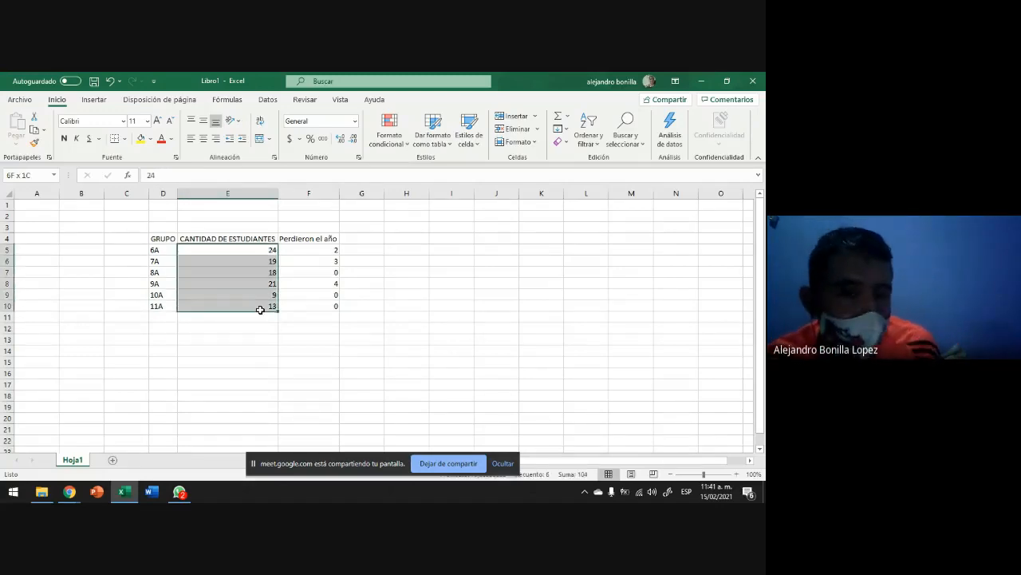
{"action": "left_click", "coordinate": [141, 295]}
{"action": "left_click_drag", "start_coordinate": [156, 250], "coordinate": [250, 297]}
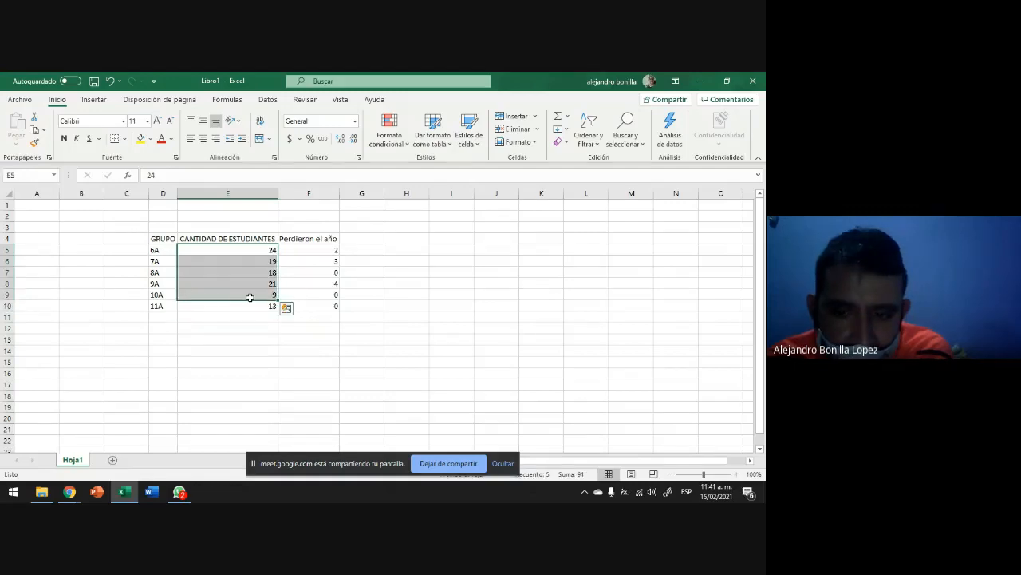
{"action": "left_click", "coordinate": [207, 328]}
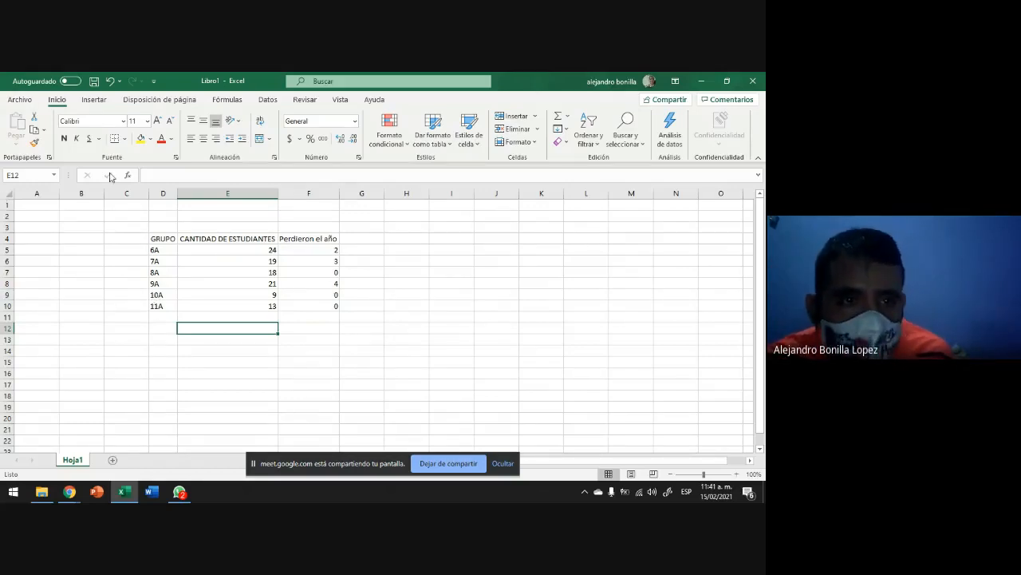
Open the chart insertion options for the group and student count data in D4:E10 and browse the recommended charts.
{"action": "left_click_drag", "start_coordinate": [163, 239], "coordinate": [261, 307]}
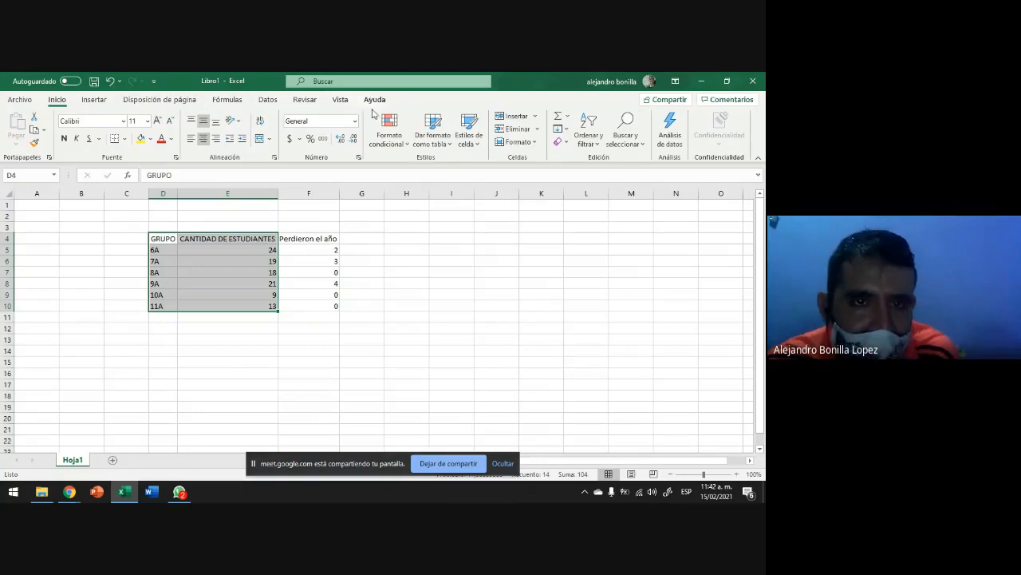
{"action": "left_click", "coordinate": [94, 100]}
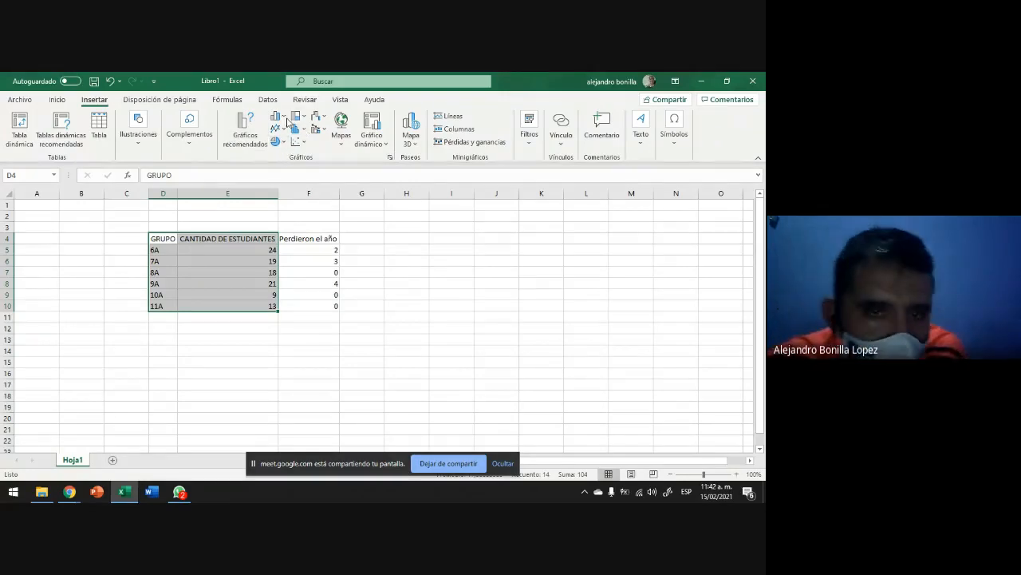
{"action": "left_click", "coordinate": [390, 158]}
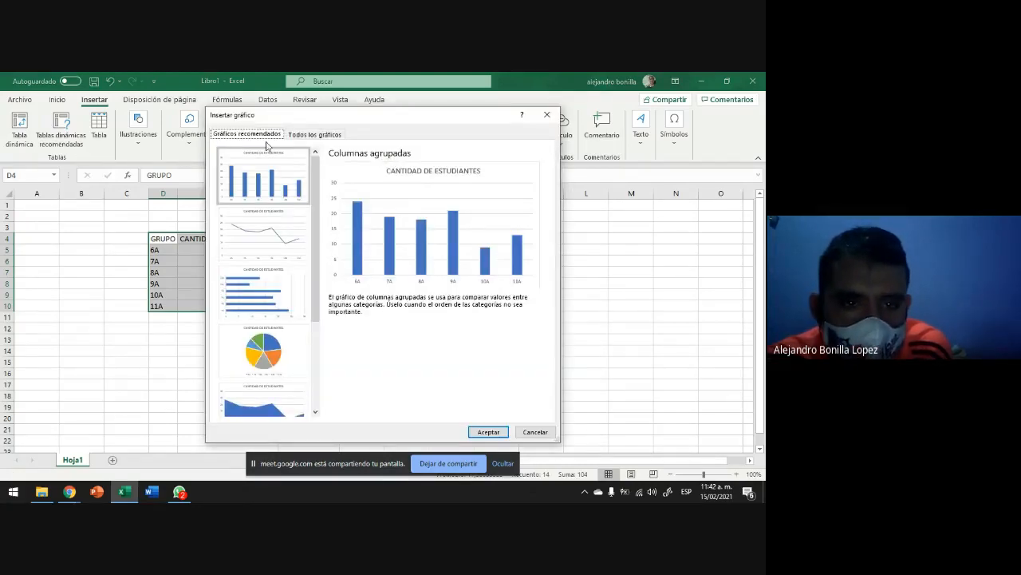
{"action": "scroll", "coordinate": [316, 180], "scroll_direction": "down", "scroll_amount": 3}
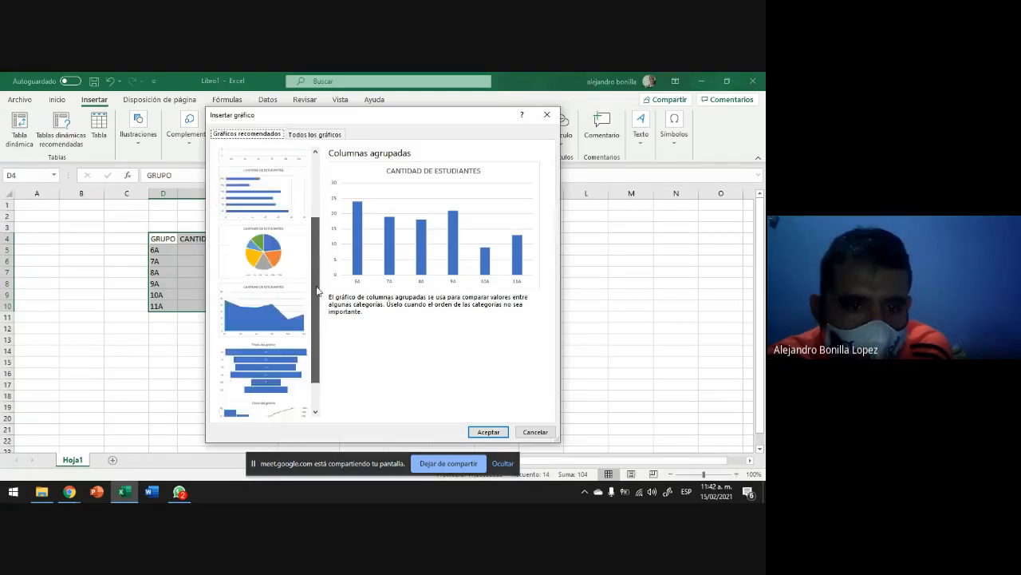
{"action": "scroll", "coordinate": [322, 204], "scroll_direction": "up", "scroll_amount": 3}
{"action": "scroll", "coordinate": [322, 205], "scroll_direction": "down", "scroll_amount": 3}
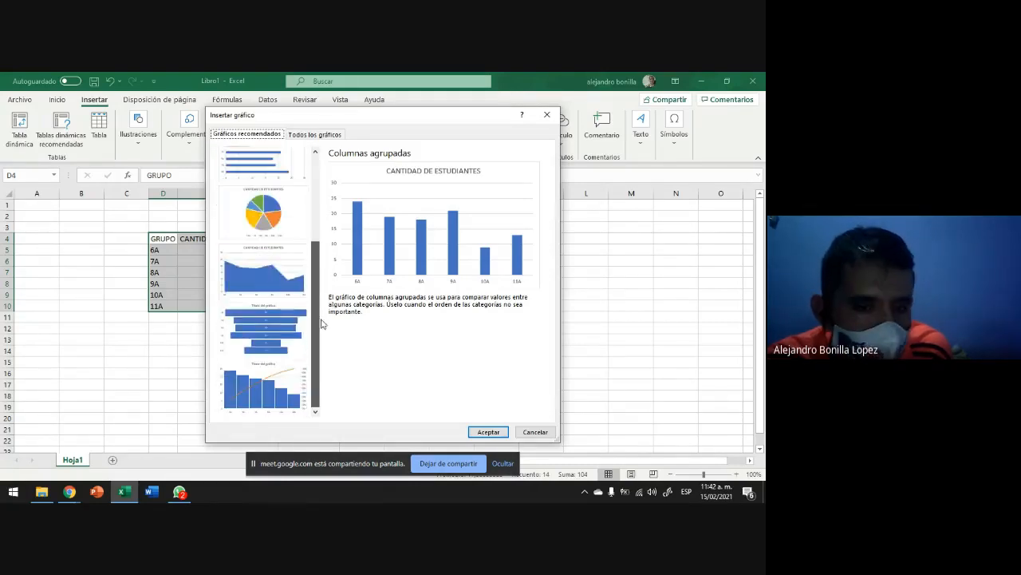
{"action": "scroll", "coordinate": [319, 327], "scroll_direction": "up", "scroll_amount": 3}
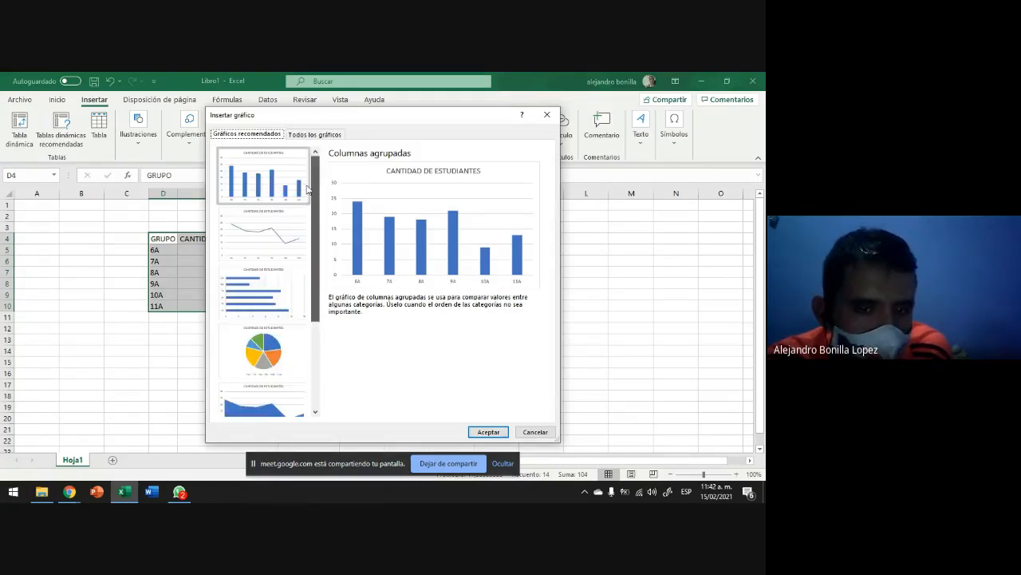
Insert a Columnas 3D chart of students per group and place it beside the table, clear of the data.
{"action": "left_click", "coordinate": [316, 134]}
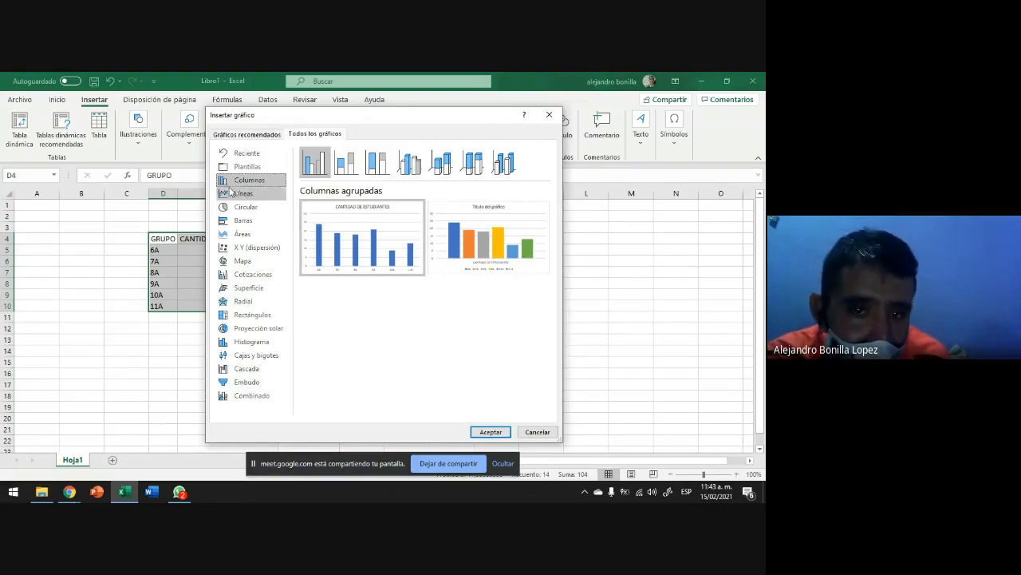
{"action": "mouse_move", "coordinate": [508, 214]}
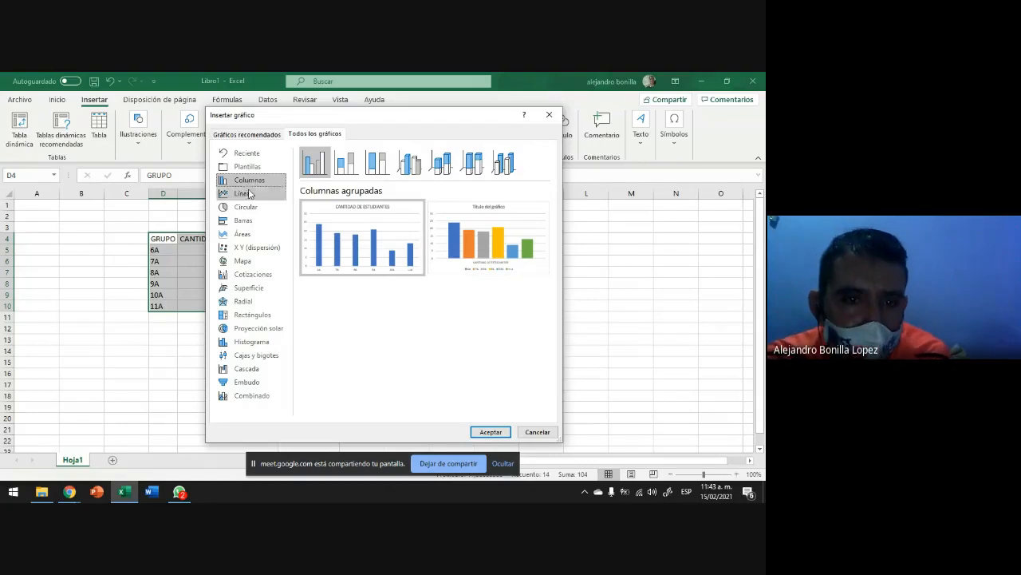
{"action": "left_click", "coordinate": [376, 163]}
{"action": "left_click", "coordinate": [410, 163]}
{"action": "left_click", "coordinate": [442, 163]}
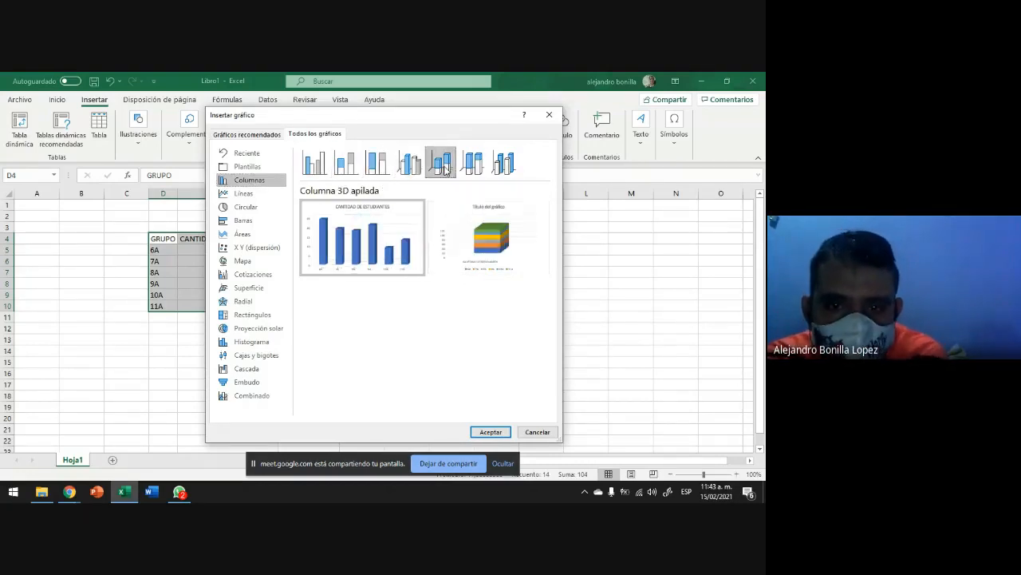
{"action": "left_click", "coordinate": [503, 163]}
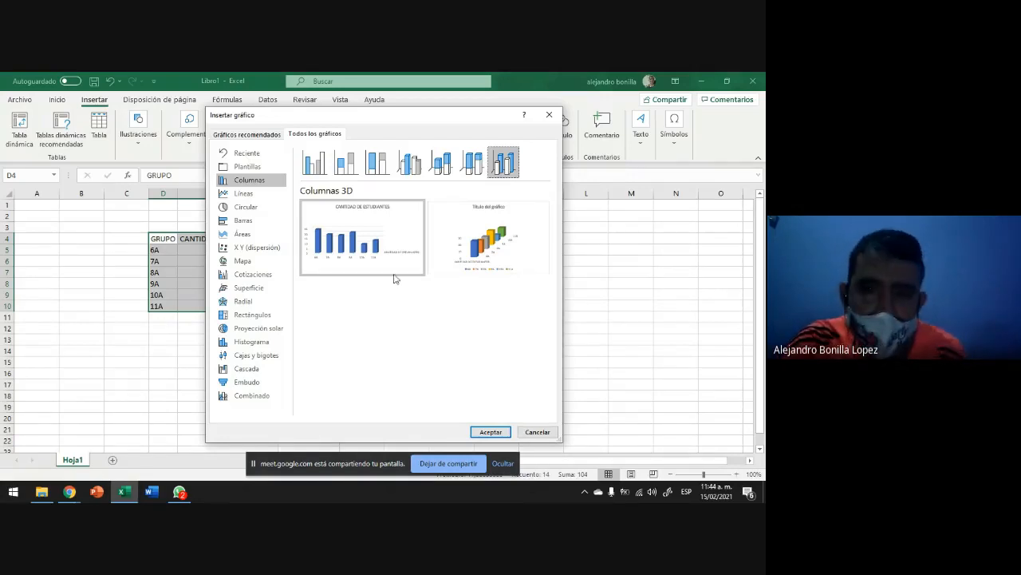
{"action": "left_click", "coordinate": [493, 433]}
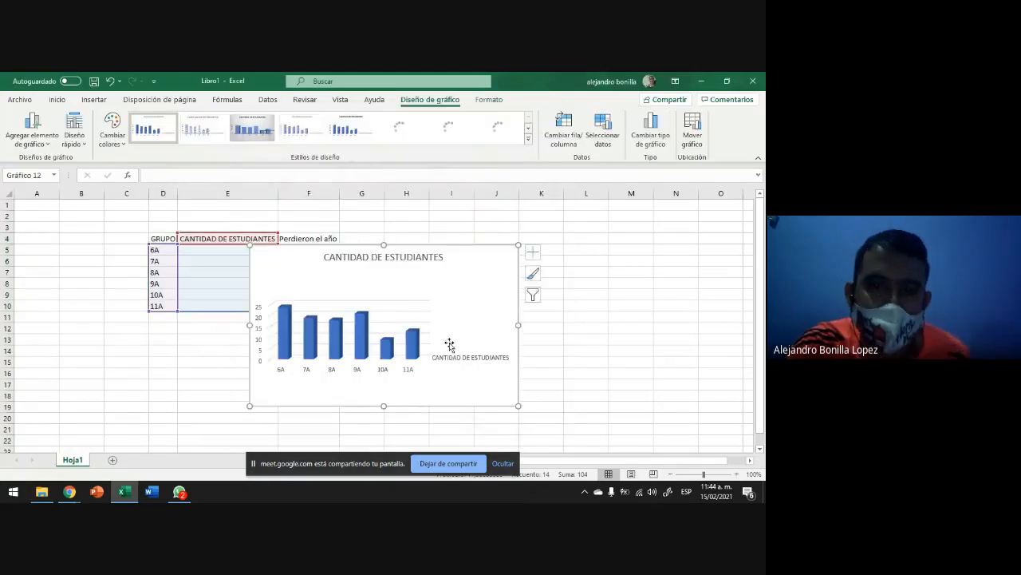
{"action": "left_click_drag", "start_coordinate": [475, 257], "coordinate": [631, 231]}
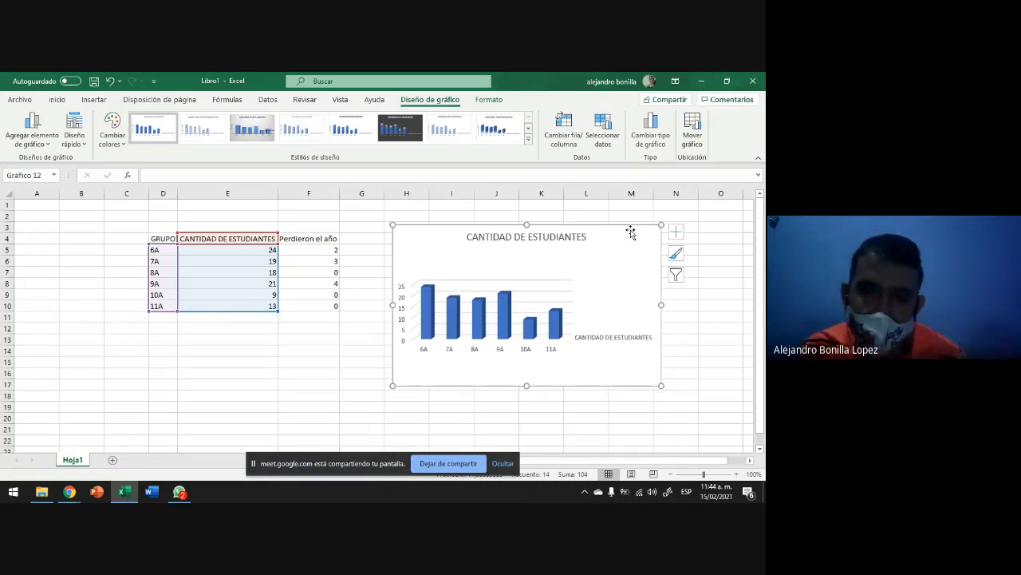
Fill the columns of the CANTIDAD DE ESTUDIANTES chart with the standard yellow colour.
{"action": "left_click", "coordinate": [429, 317]}
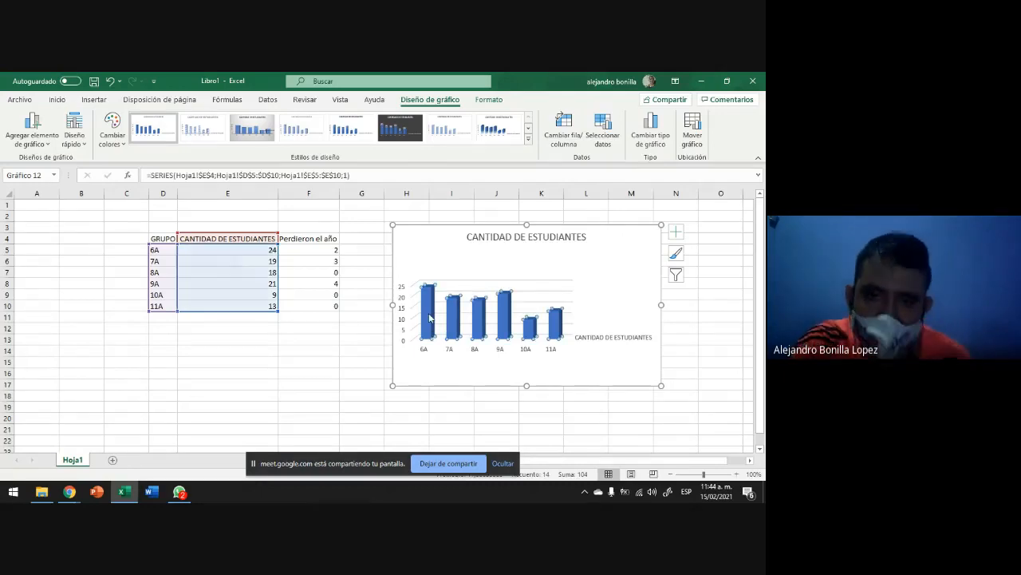
{"action": "mouse_move", "coordinate": [425, 329]}
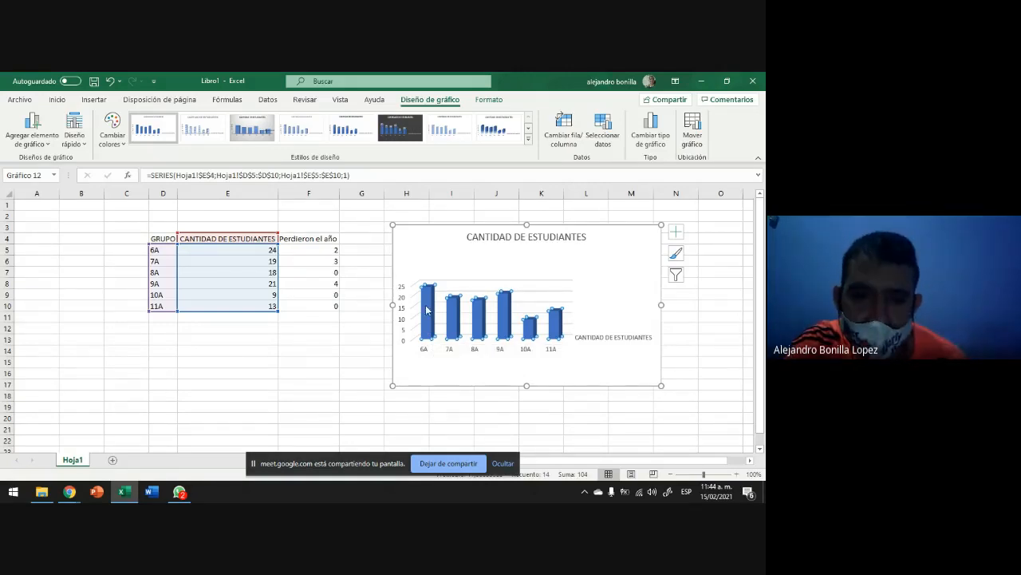
{"action": "right_click", "coordinate": [428, 308]}
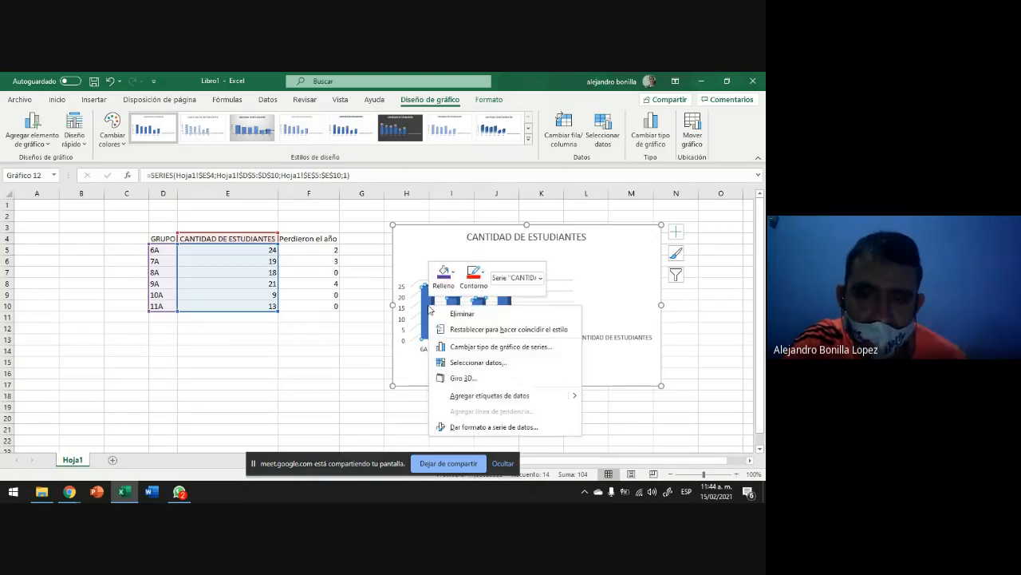
{"action": "left_click", "coordinate": [454, 275]}
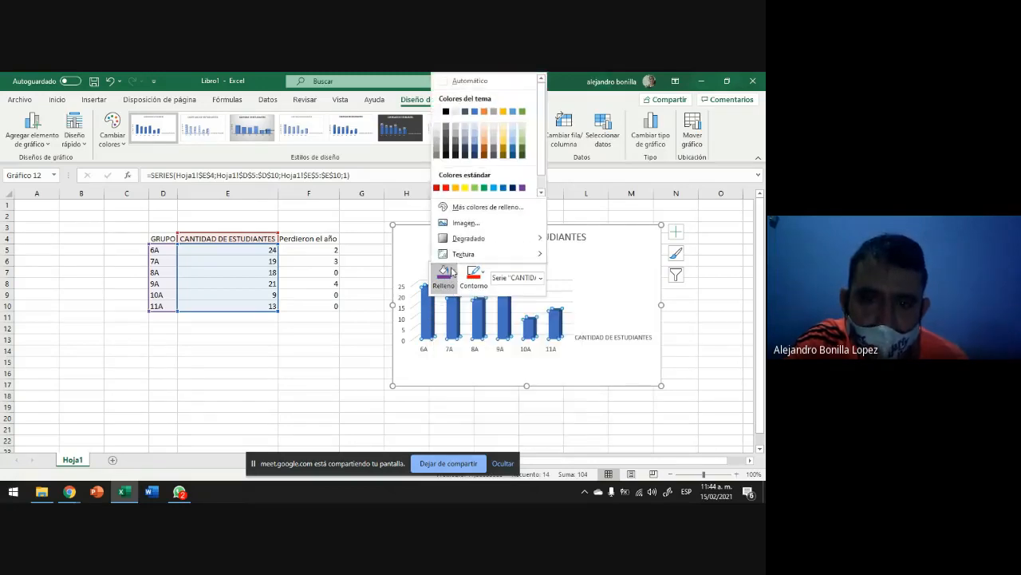
{"action": "left_click", "coordinate": [466, 186]}
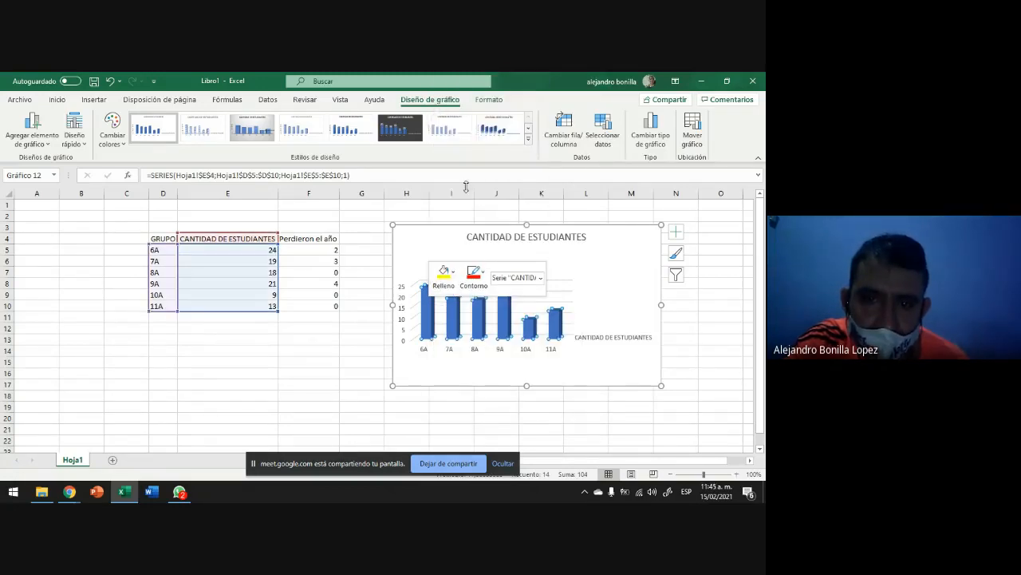
{"action": "left_click", "coordinate": [610, 275]}
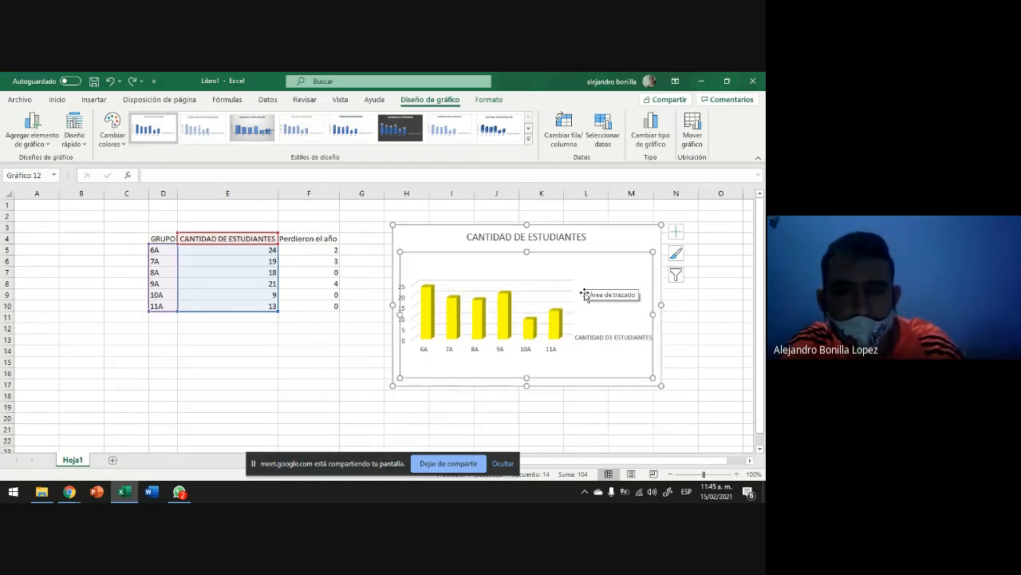
{"action": "left_click", "coordinate": [725, 353]}
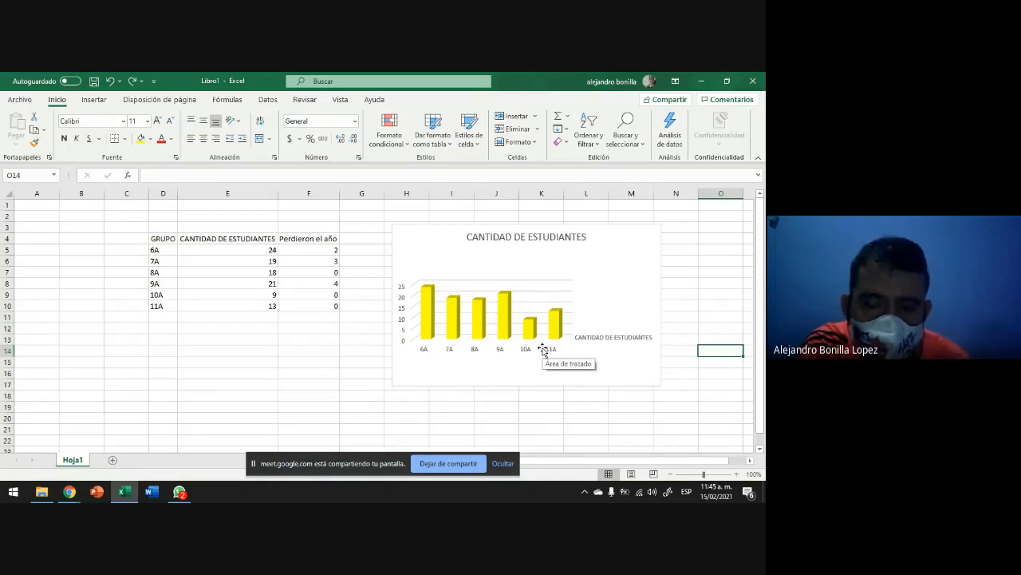
Outline the chart's yellow columns in standard light blue and reposition the chart beside the table over columns I to N.
{"action": "right_click", "coordinate": [427, 304]}
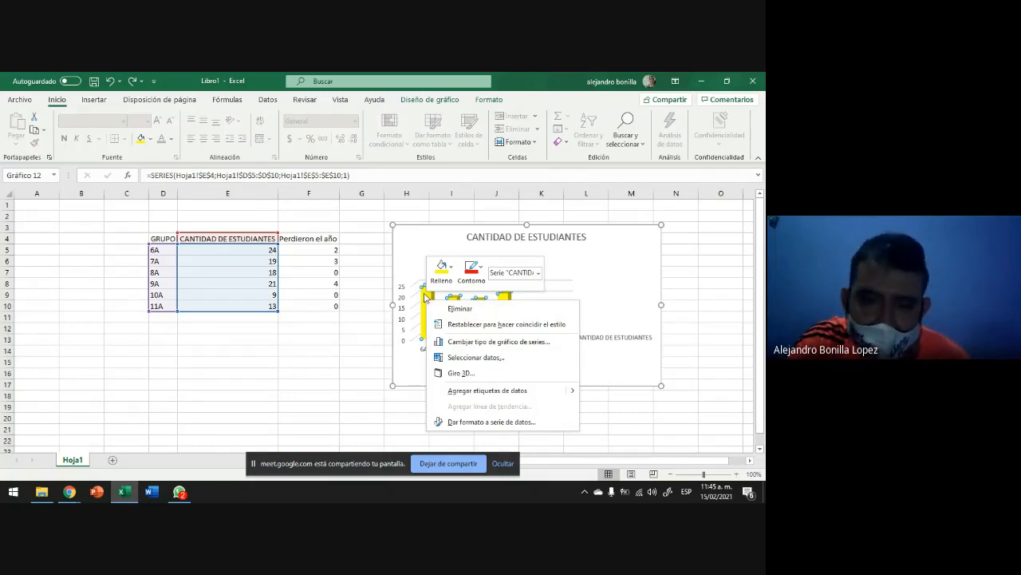
{"action": "left_click", "coordinate": [481, 271]}
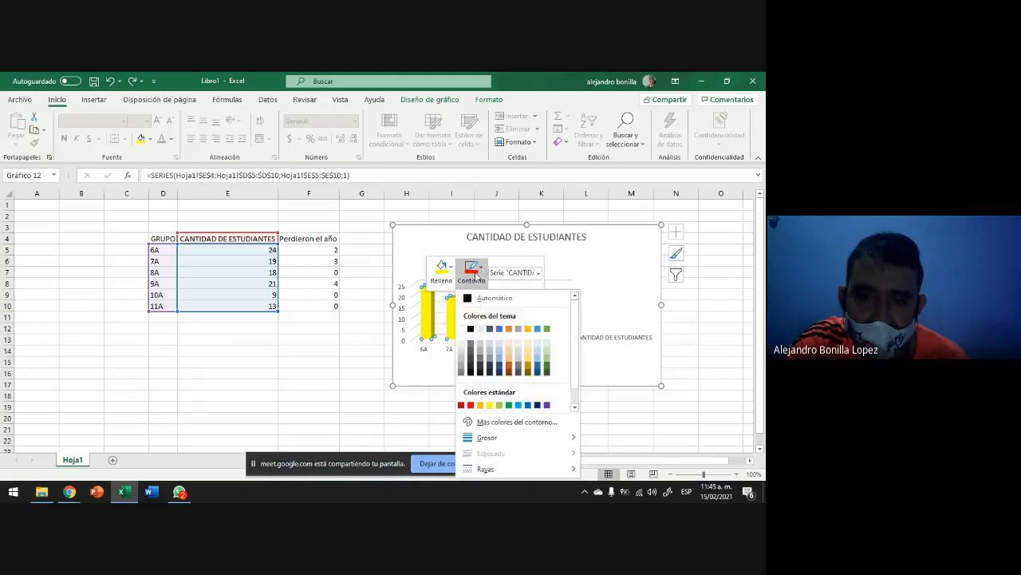
{"action": "left_click", "coordinate": [521, 407]}
{"action": "left_click", "coordinate": [606, 289]}
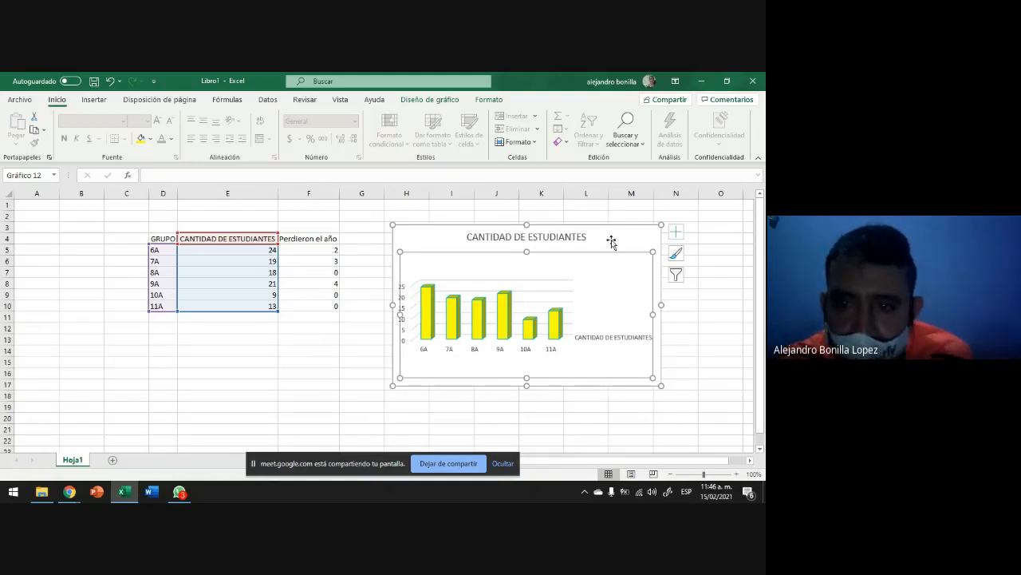
{"action": "left_click_drag", "start_coordinate": [624, 233], "coordinate": [338, 230]}
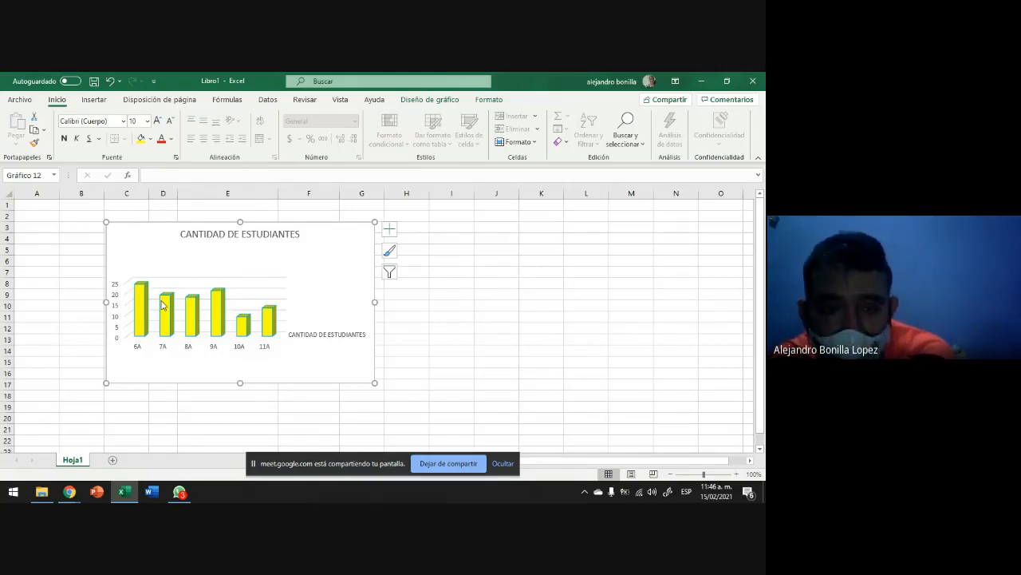
{"action": "left_click_drag", "start_coordinate": [344, 242], "coordinate": [669, 239]}
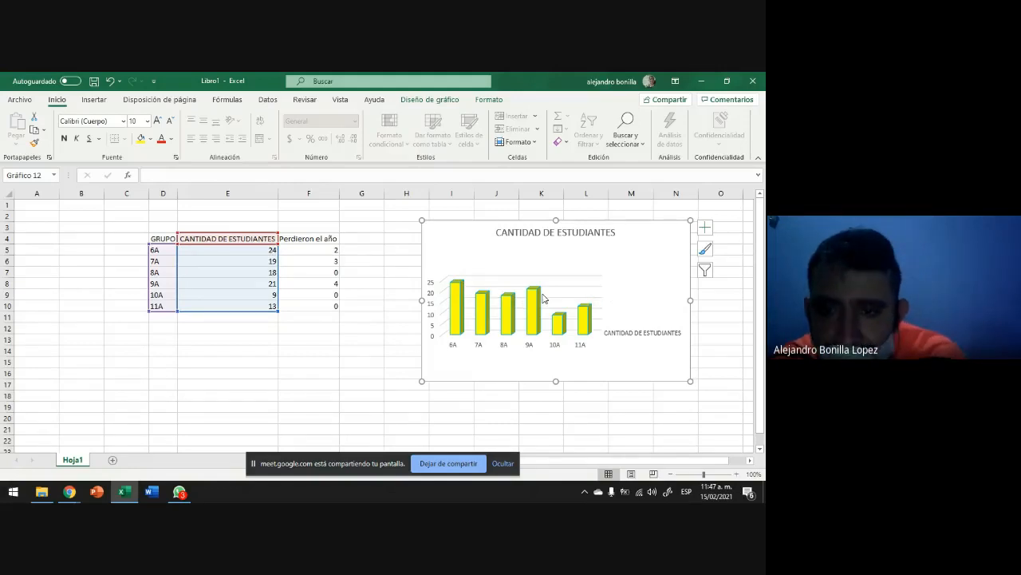
Add data labels to the CANTIDAD DE ESTUDIANTES columns in the chart.
{"action": "mouse_move", "coordinate": [461, 296]}
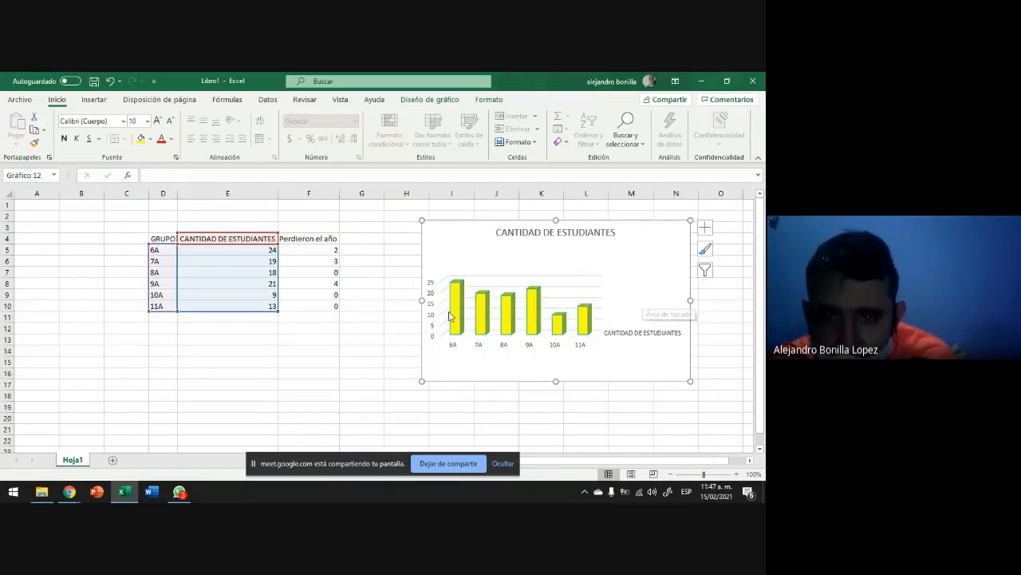
{"action": "left_click", "coordinate": [459, 301]}
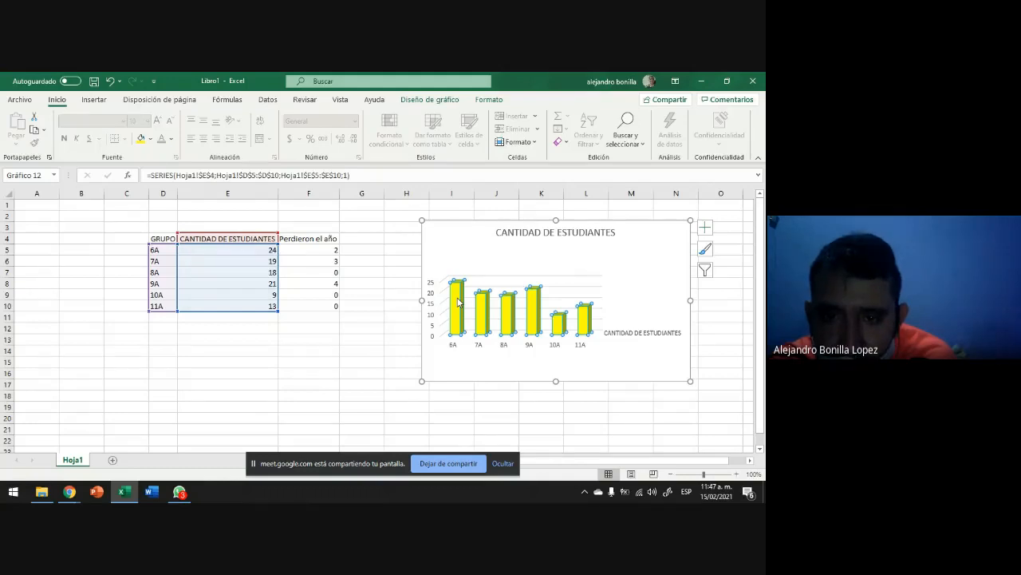
{"action": "right_click", "coordinate": [458, 302]}
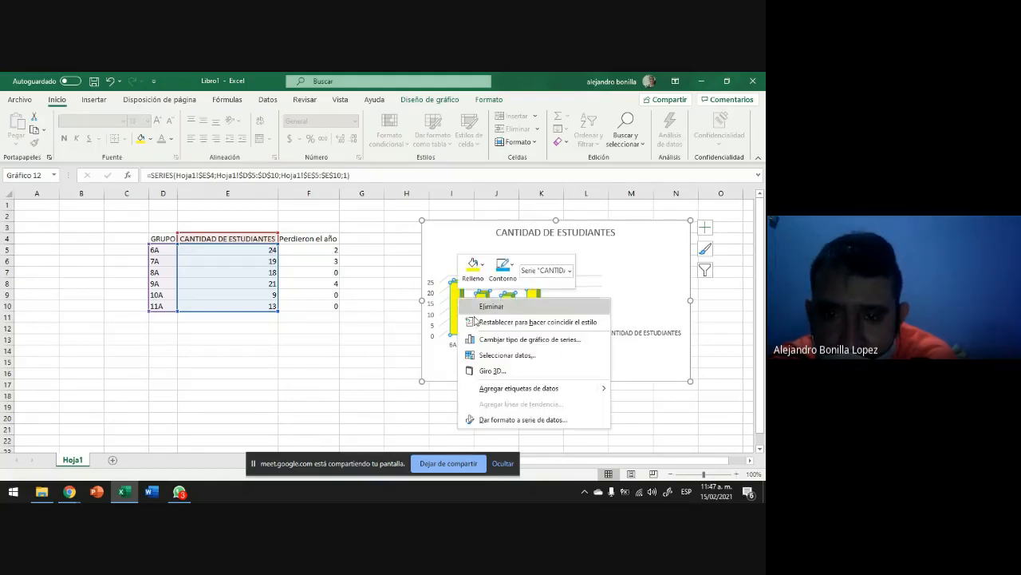
{"action": "left_click", "coordinate": [519, 388]}
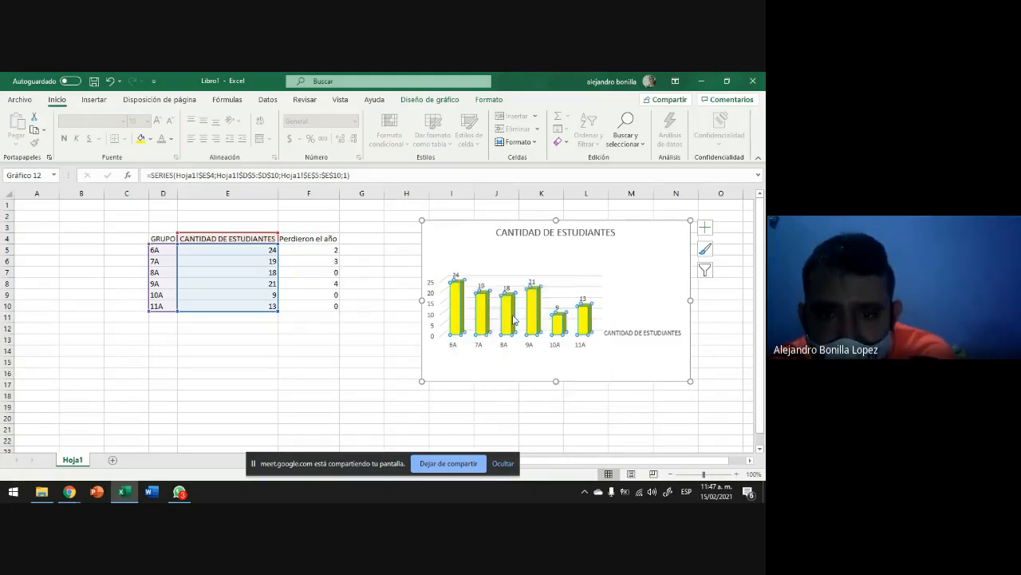
{"action": "left_click", "coordinate": [468, 264]}
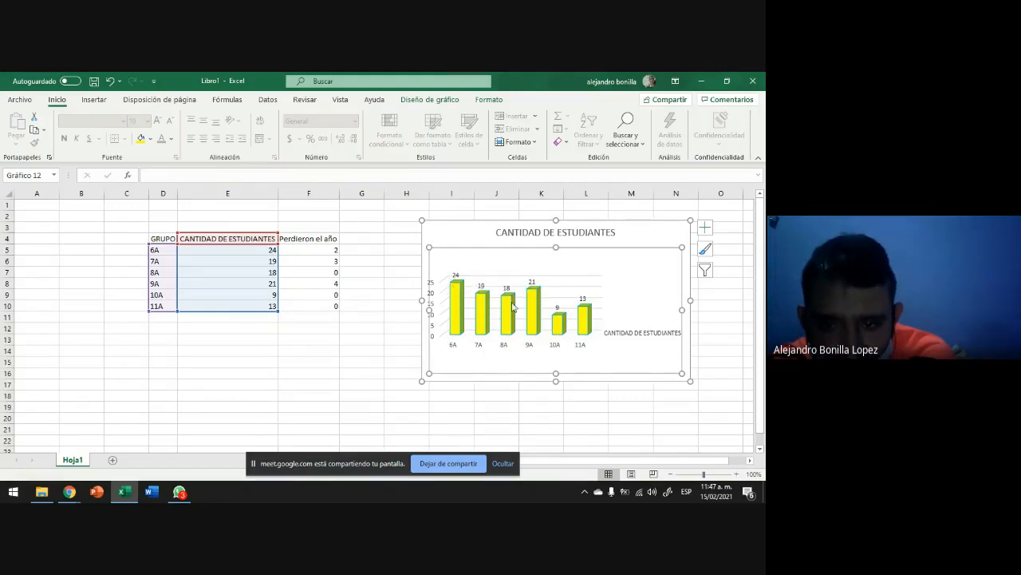
Move the CANTIDAD DE ESTUDIANTES chart to columns J to P, clear of the table, and deselect it.
{"action": "left_click_drag", "start_coordinate": [666, 228], "coordinate": [356, 225]}
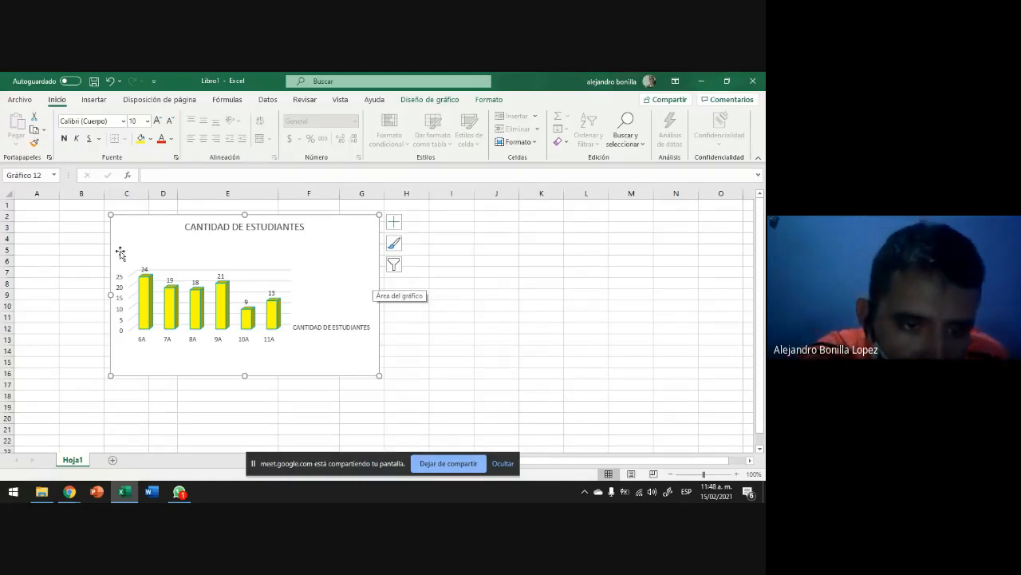
{"action": "left_click", "coordinate": [499, 294]}
{"action": "left_click_drag", "start_coordinate": [343, 257], "coordinate": [750, 263]}
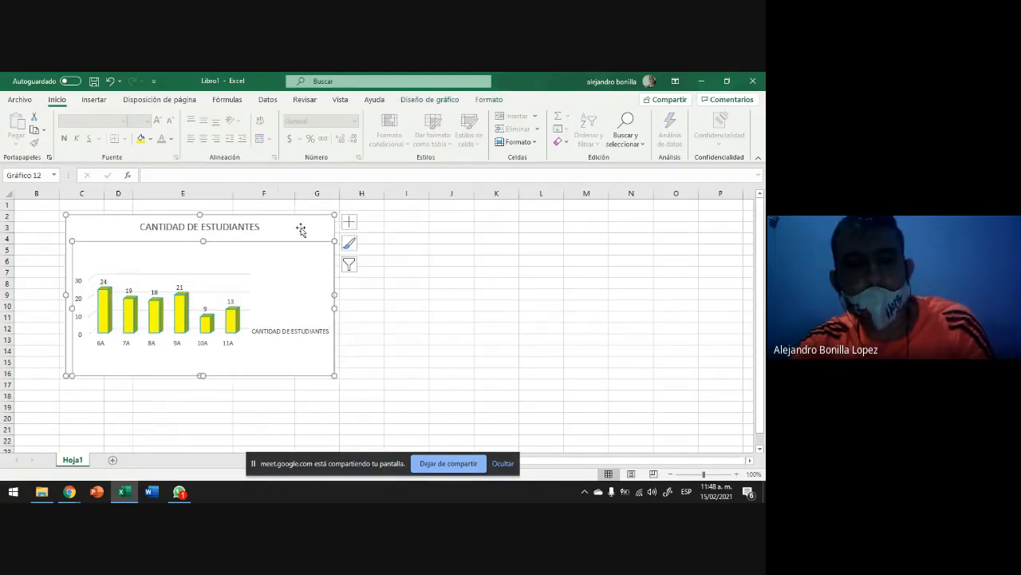
{"action": "left_click_drag", "start_coordinate": [301, 230], "coordinate": [670, 224]}
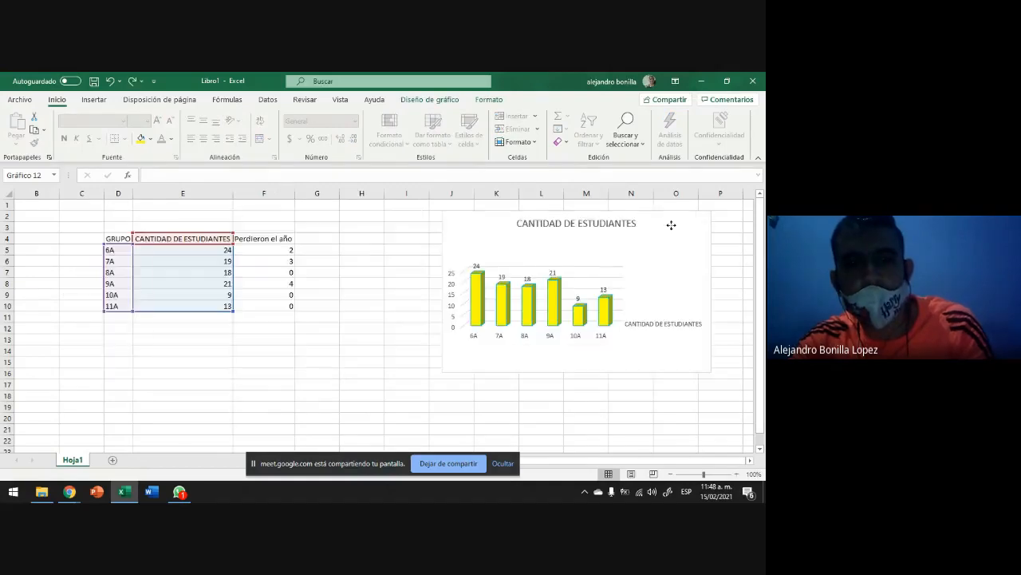
{"action": "left_click", "coordinate": [319, 253]}
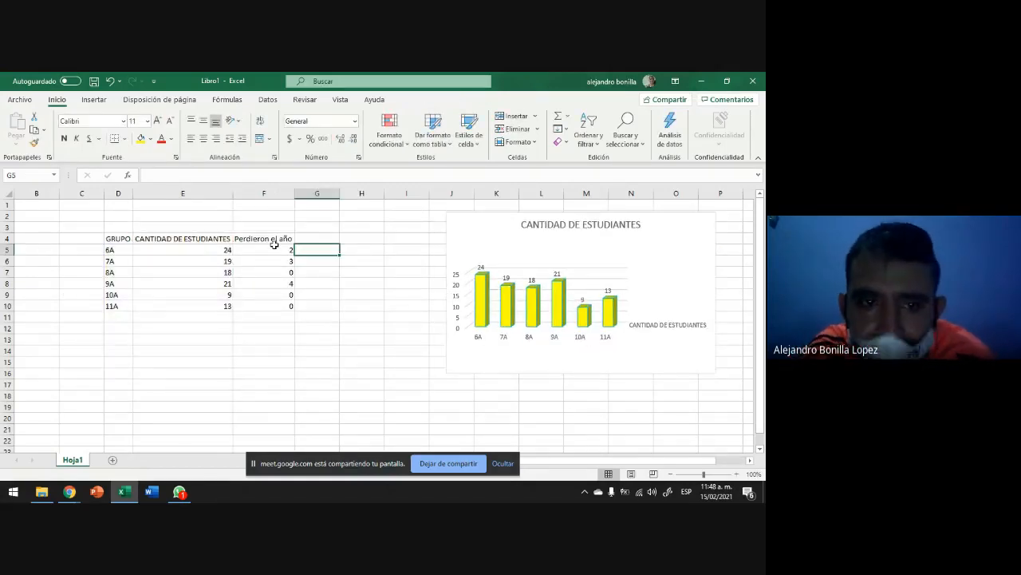
Open the full list of chart types for the data in D4:F10 and browse the Barras and Columnas categories.
{"action": "mouse_move", "coordinate": [110, 240]}
{"action": "left_mouse_down"}
{"action": "mouse_move", "coordinate": [216, 239]}
{"action": "mouse_move", "coordinate": [274, 280]}
{"action": "mouse_move", "coordinate": [278, 305]}
{"action": "left_mouse_up"}
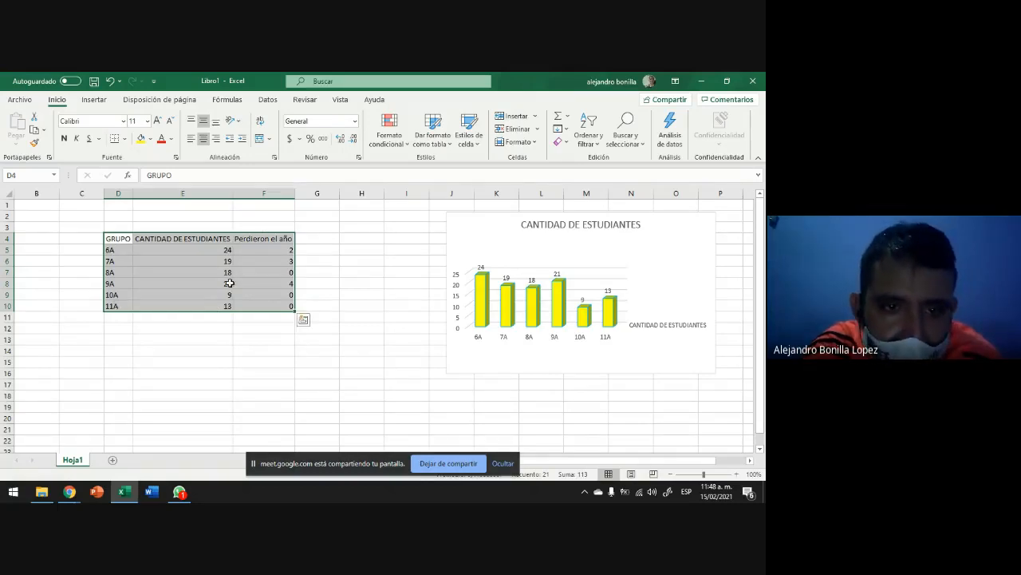
{"action": "left_click", "coordinate": [94, 99]}
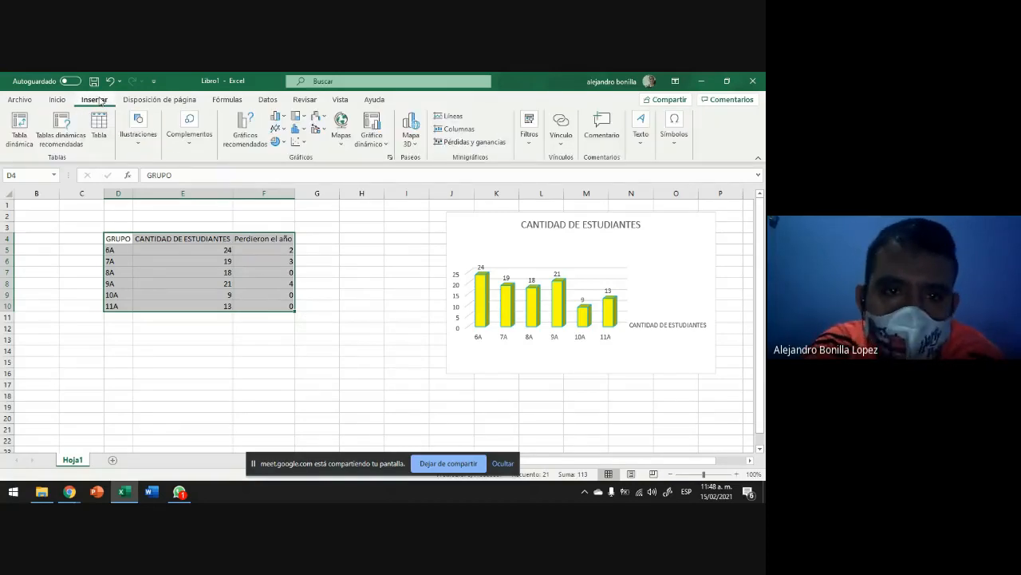
{"action": "left_click", "coordinate": [390, 160]}
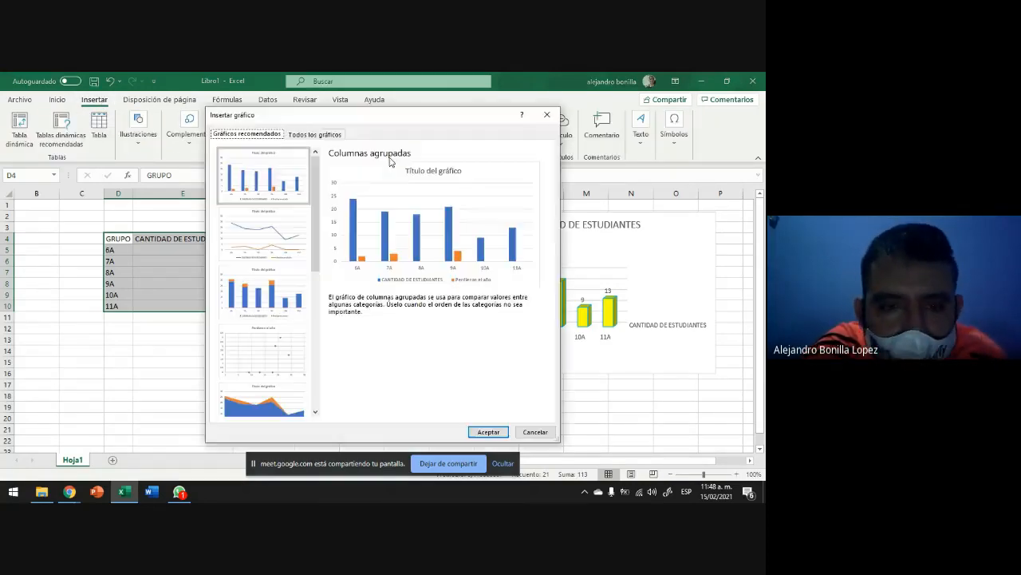
{"action": "left_click", "coordinate": [304, 135]}
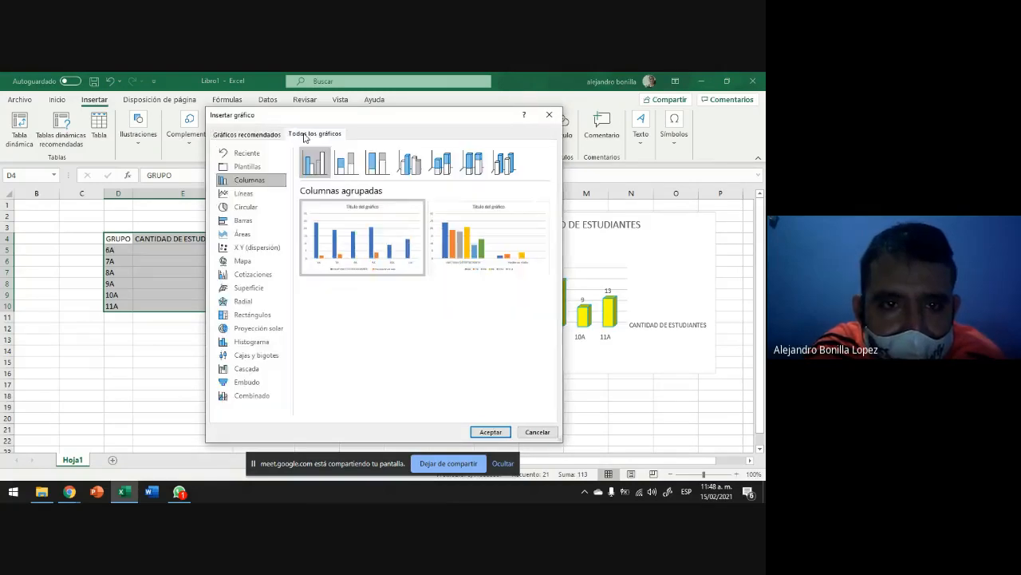
{"action": "left_click", "coordinate": [258, 227]}
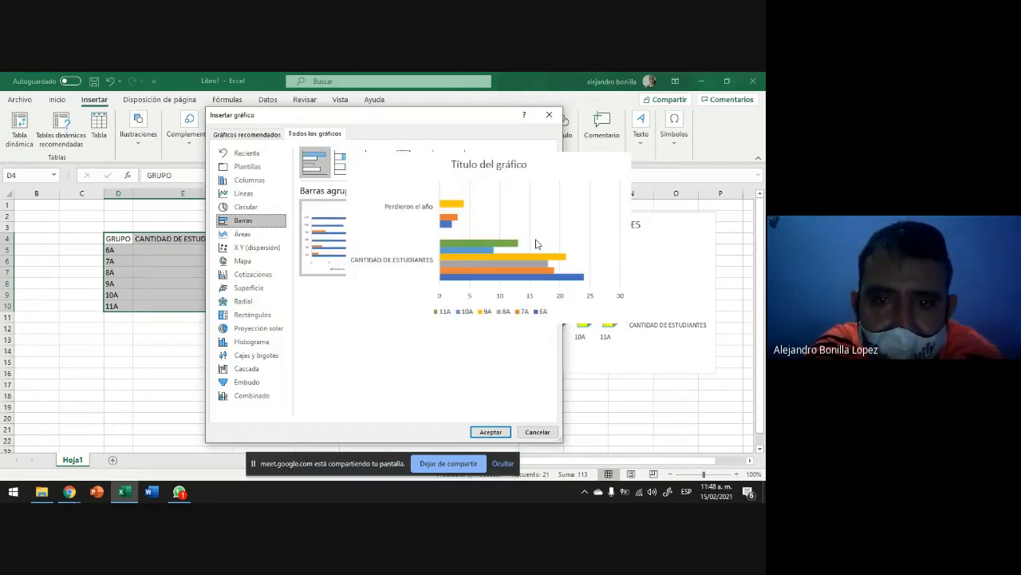
{"action": "left_click", "coordinate": [275, 180]}
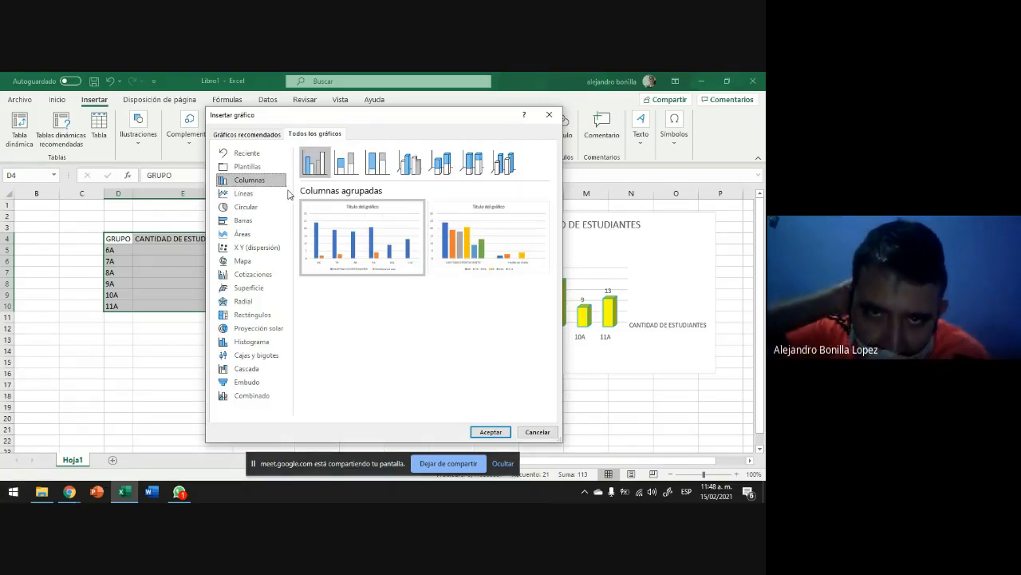
Insert a Columna agrupada 3D chart of total students and Perdieron el año per group, and place it over the existing chart.
{"action": "left_click", "coordinate": [506, 162]}
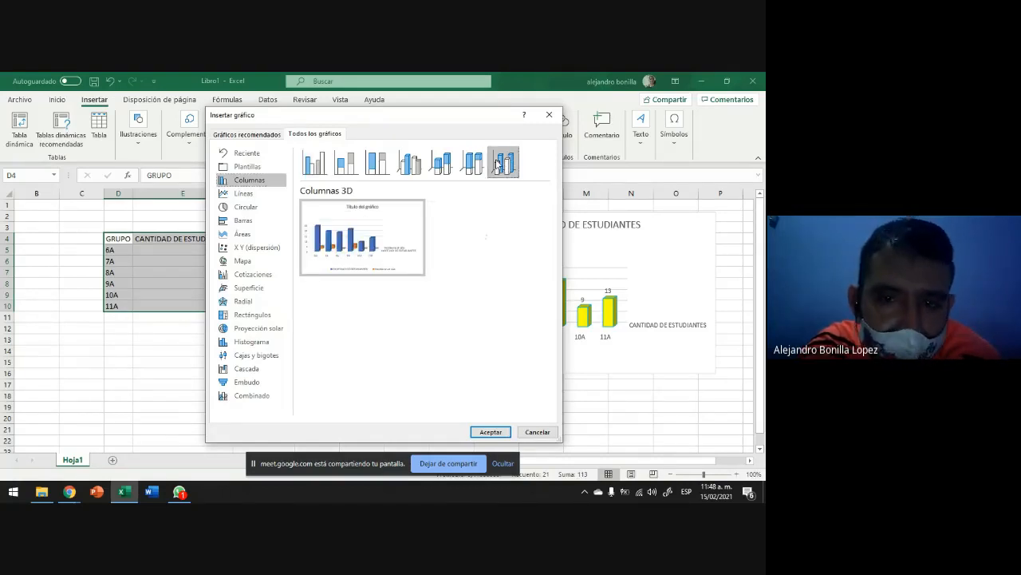
{"action": "left_click", "coordinate": [444, 165]}
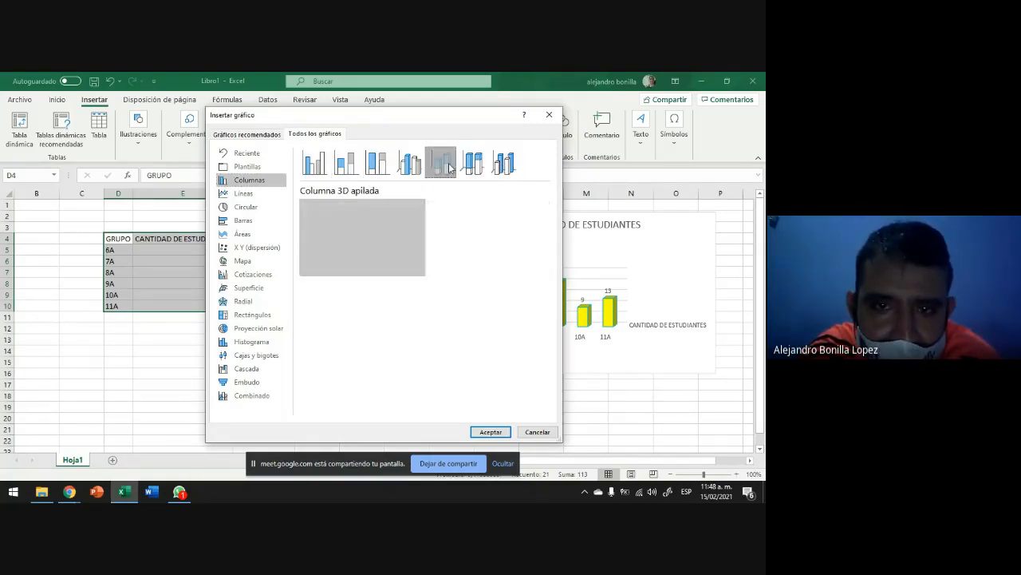
{"action": "mouse_move", "coordinate": [370, 244]}
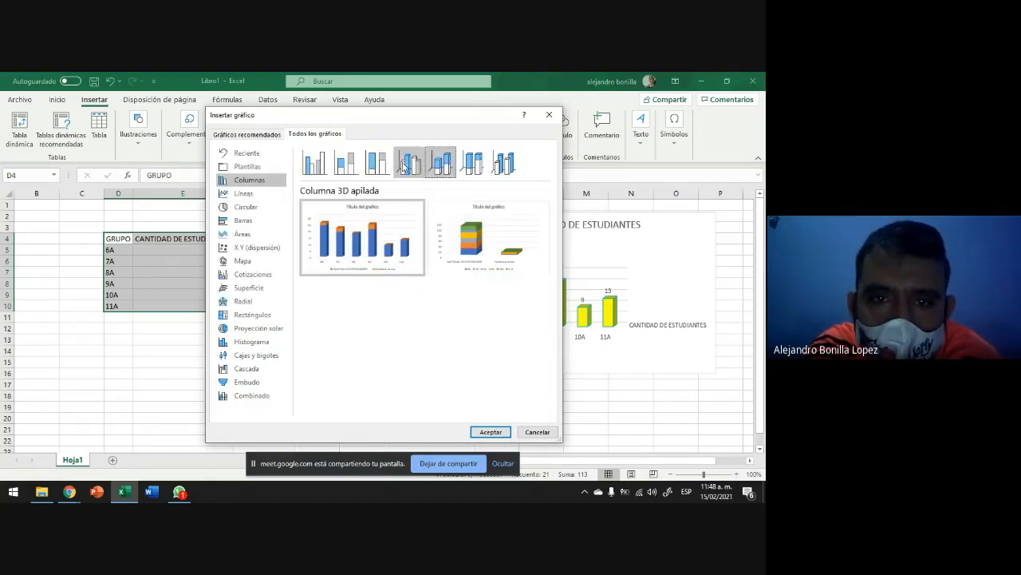
{"action": "left_click", "coordinate": [406, 166]}
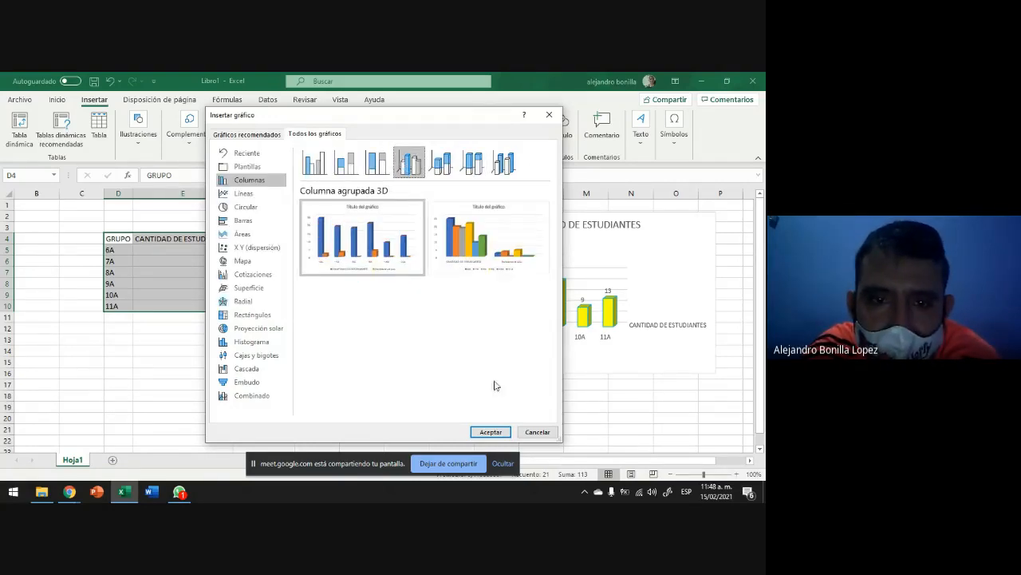
{"action": "left_click", "coordinate": [483, 433]}
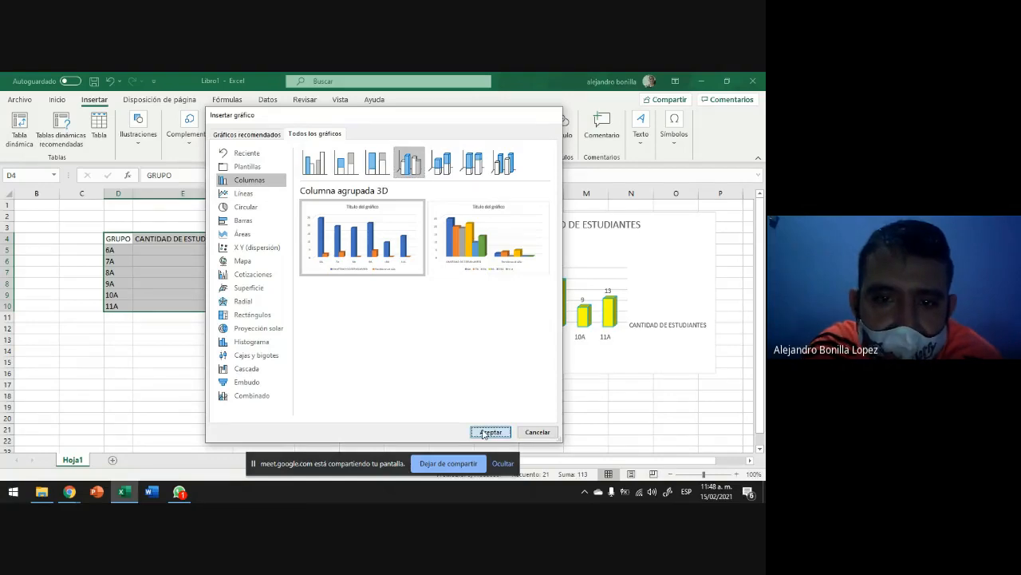
{"action": "left_click_drag", "start_coordinate": [445, 273], "coordinate": [644, 242]}
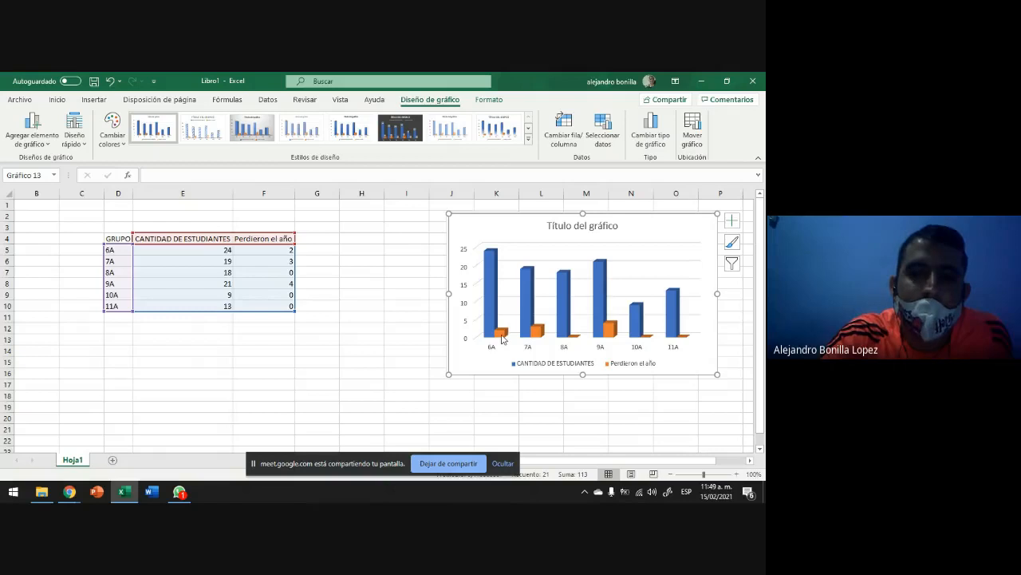
Add data labels to the blue CANTIDAD DE ESTUDIANTES columns of the new clustered chart.
{"action": "mouse_move", "coordinate": [497, 336]}
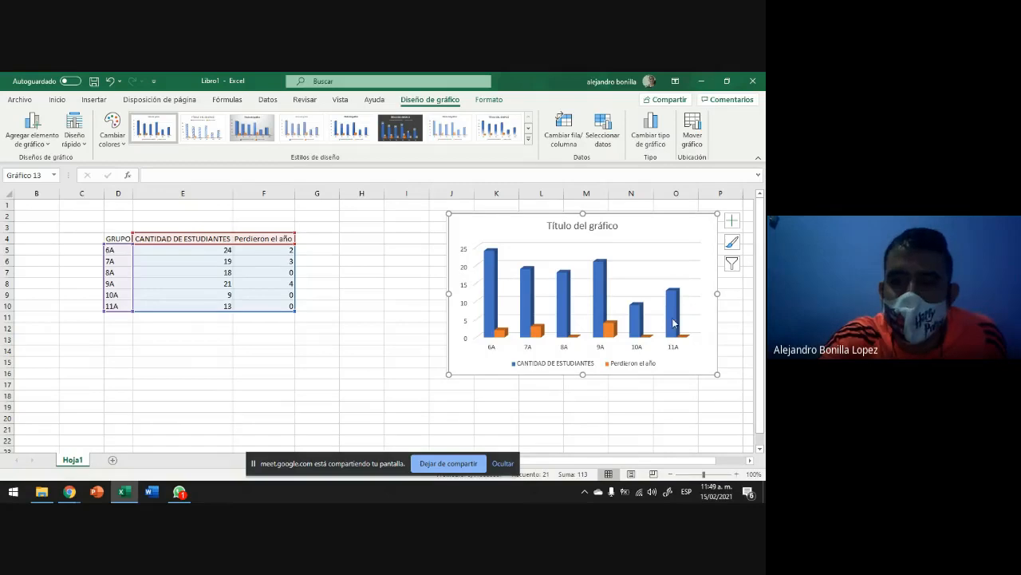
{"action": "mouse_move", "coordinate": [678, 294]}
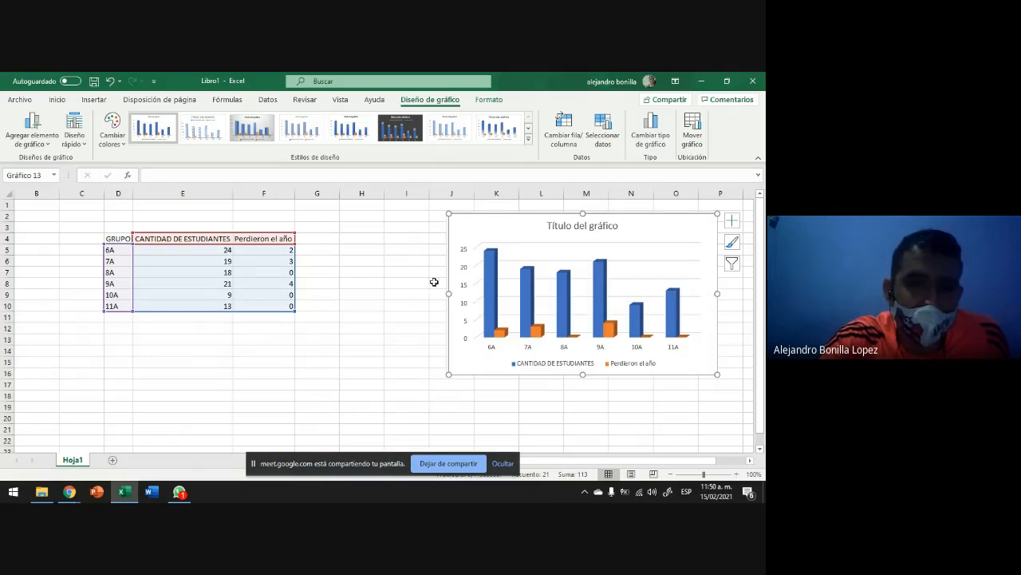
{"action": "left_click", "coordinate": [676, 314]}
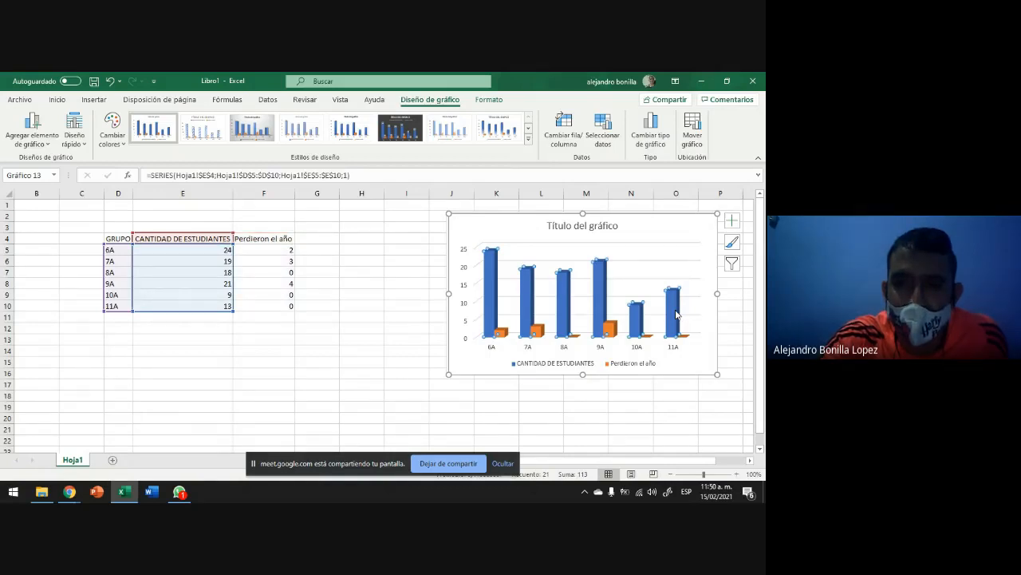
{"action": "right_click", "coordinate": [676, 314]}
{"action": "left_click", "coordinate": [572, 400]}
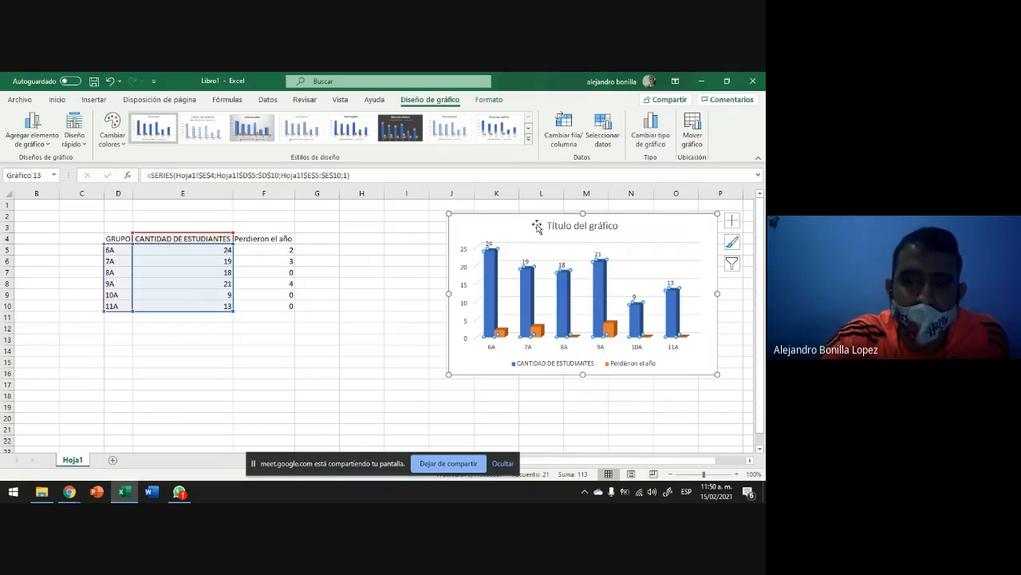
{"action": "left_click", "coordinate": [615, 259]}
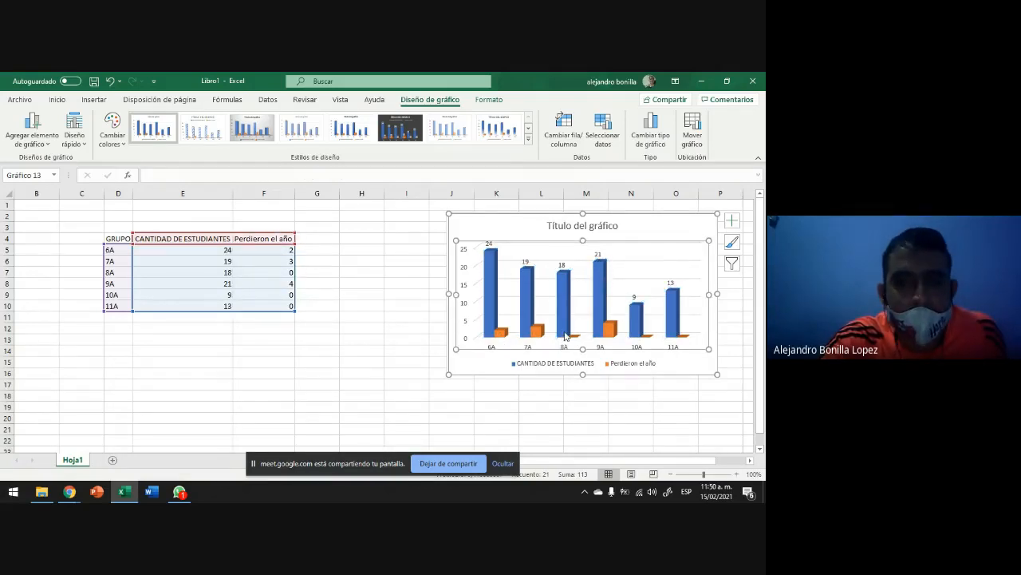
Add data labels to the orange Perdieron el año columns of the clustered chart.
{"action": "left_click", "coordinate": [503, 335]}
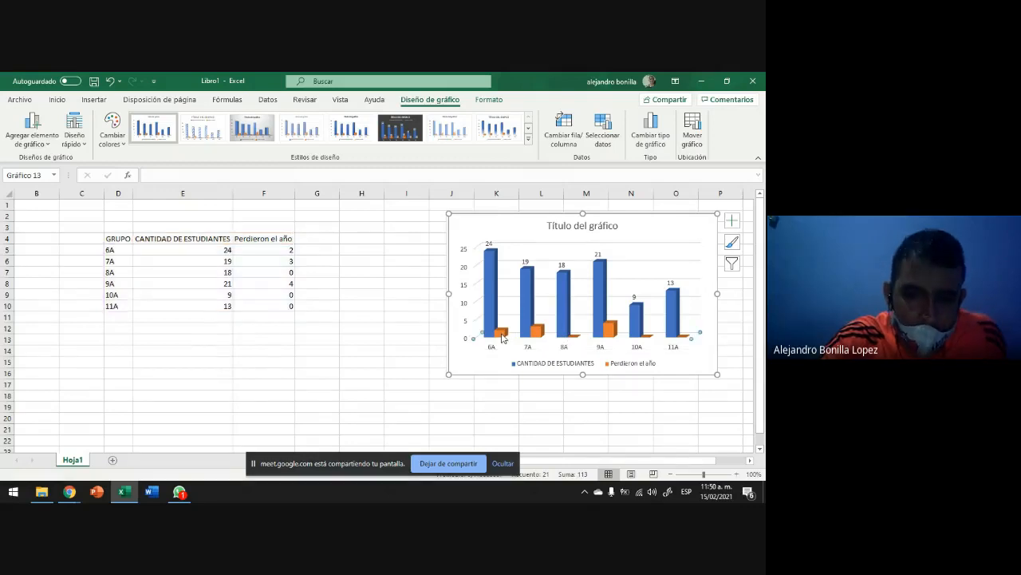
{"action": "left_click", "coordinate": [503, 335]}
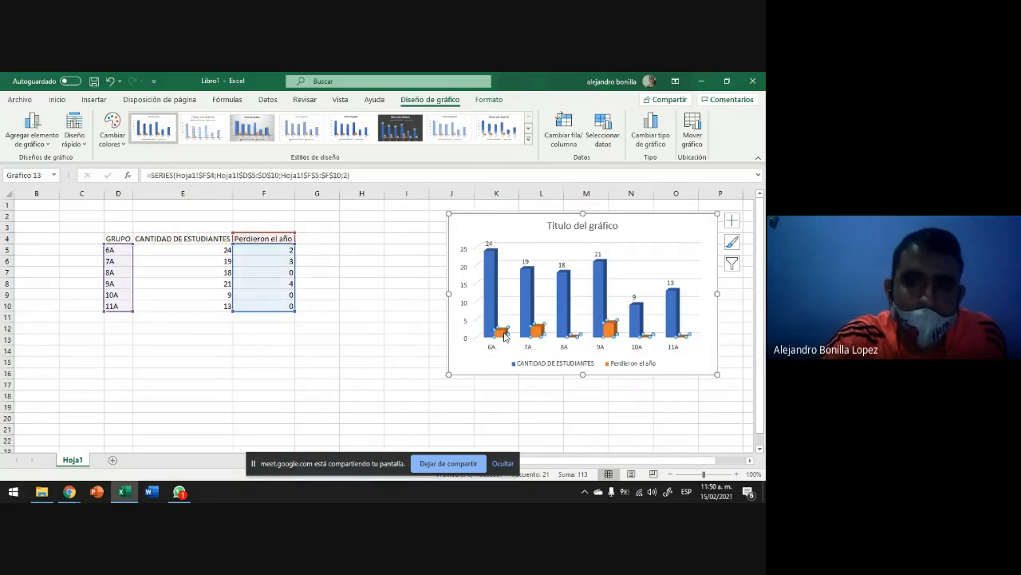
{"action": "right_click", "coordinate": [504, 336]}
{"action": "left_click", "coordinate": [546, 424]}
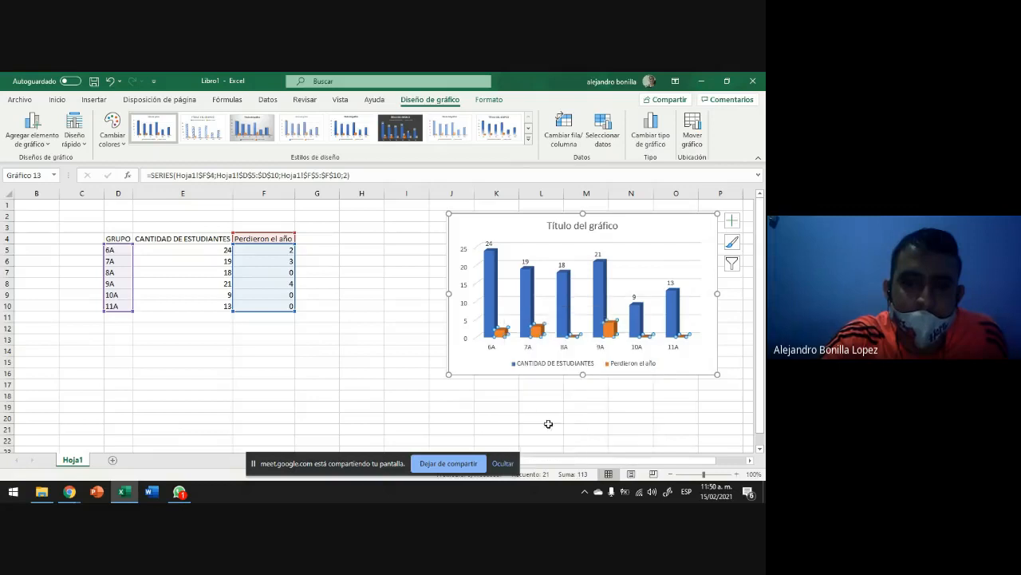
{"action": "left_click", "coordinate": [481, 324]}
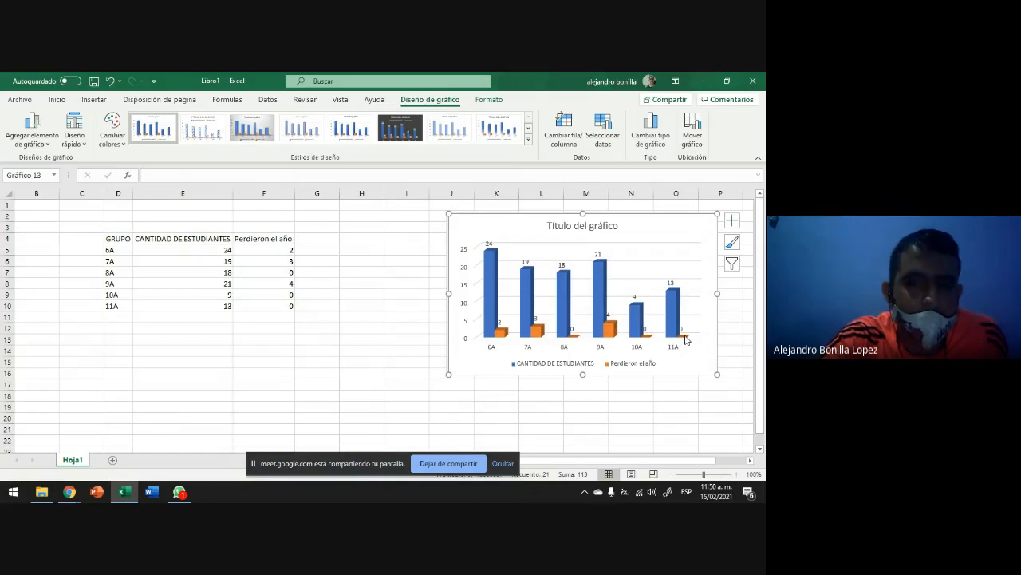
{"action": "mouse_move", "coordinate": [686, 340]}
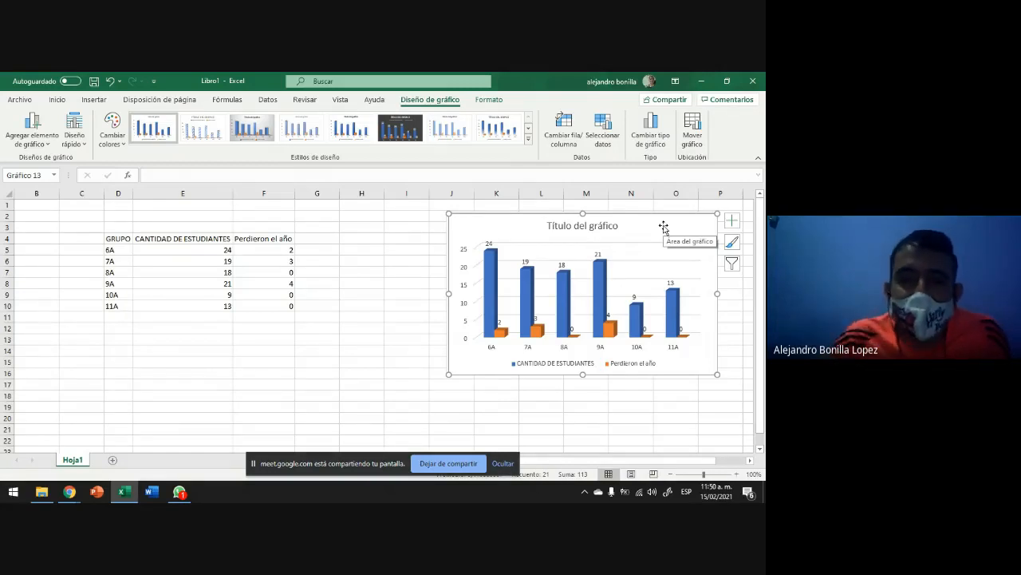
{"action": "left_click", "coordinate": [400, 343]}
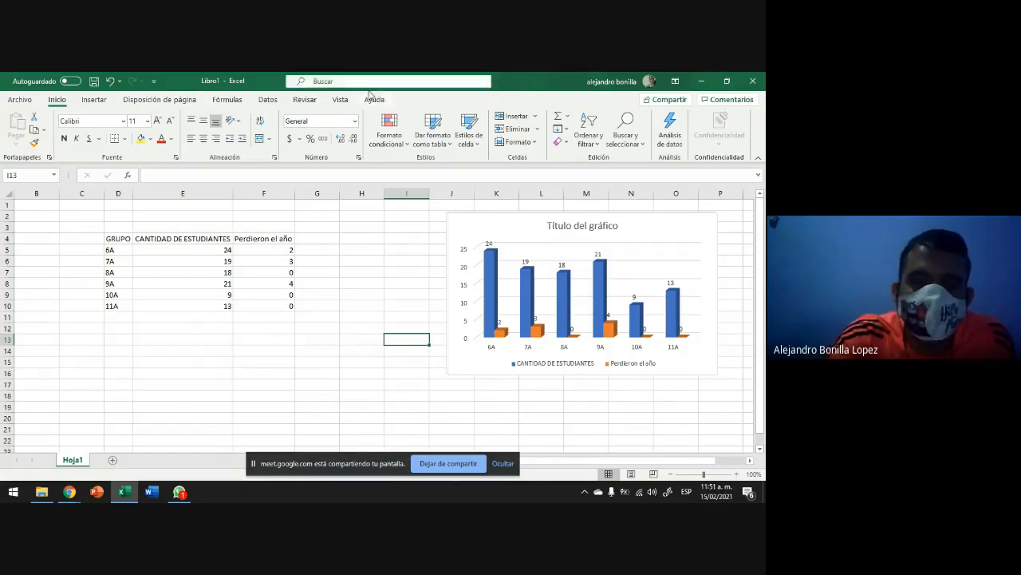
Try the hatched, gray gradient and dark design styles on the clustered 3D column chart.
{"action": "left_click", "coordinate": [699, 225]}
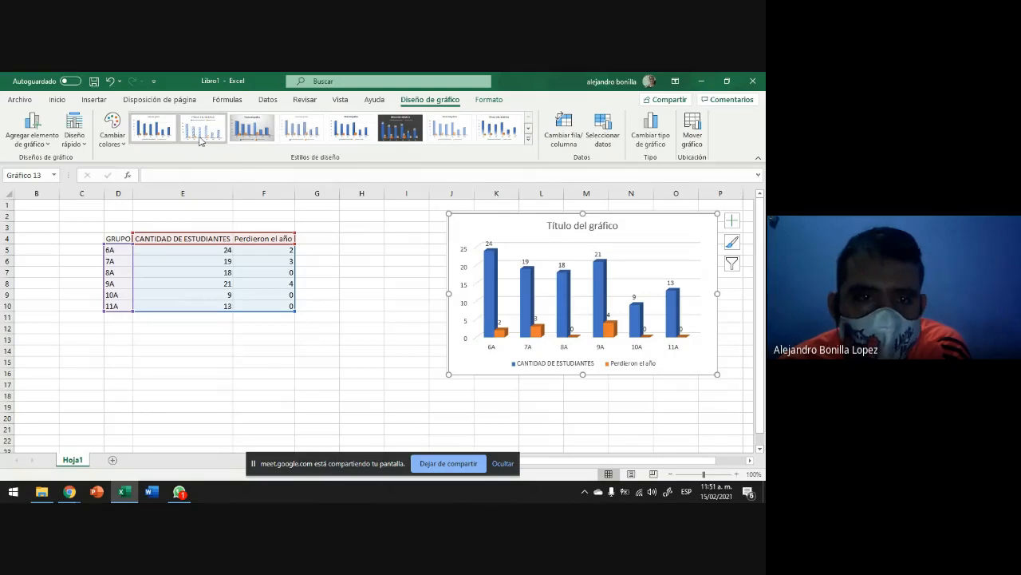
{"action": "left_click", "coordinate": [201, 141]}
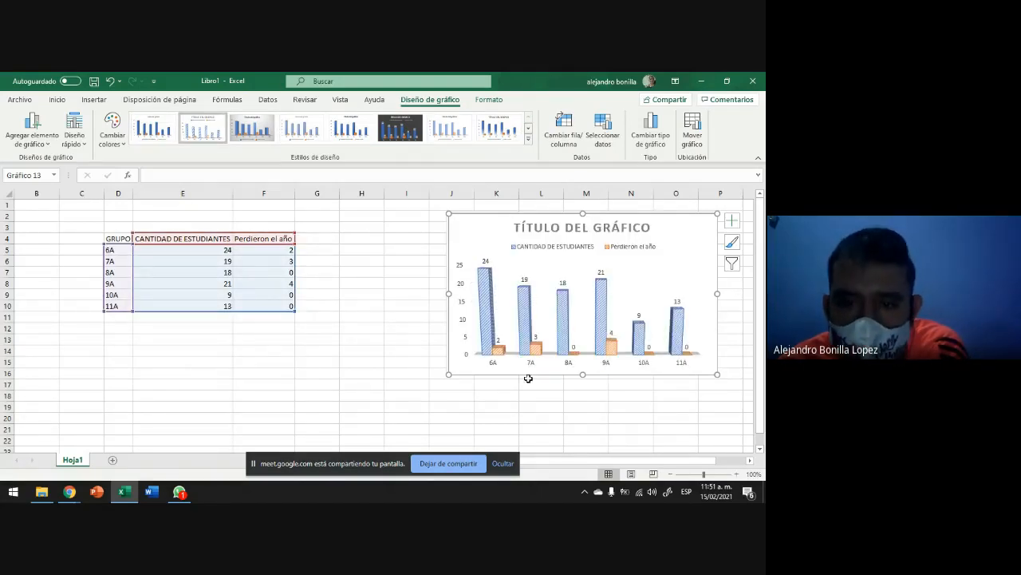
{"action": "mouse_move", "coordinate": [499, 355]}
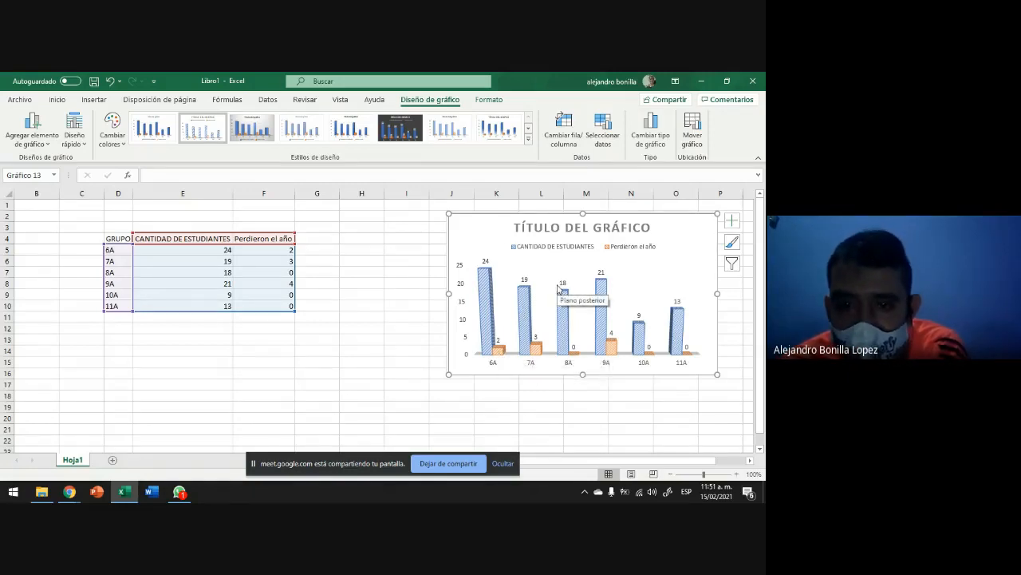
{"action": "left_click", "coordinate": [250, 133]}
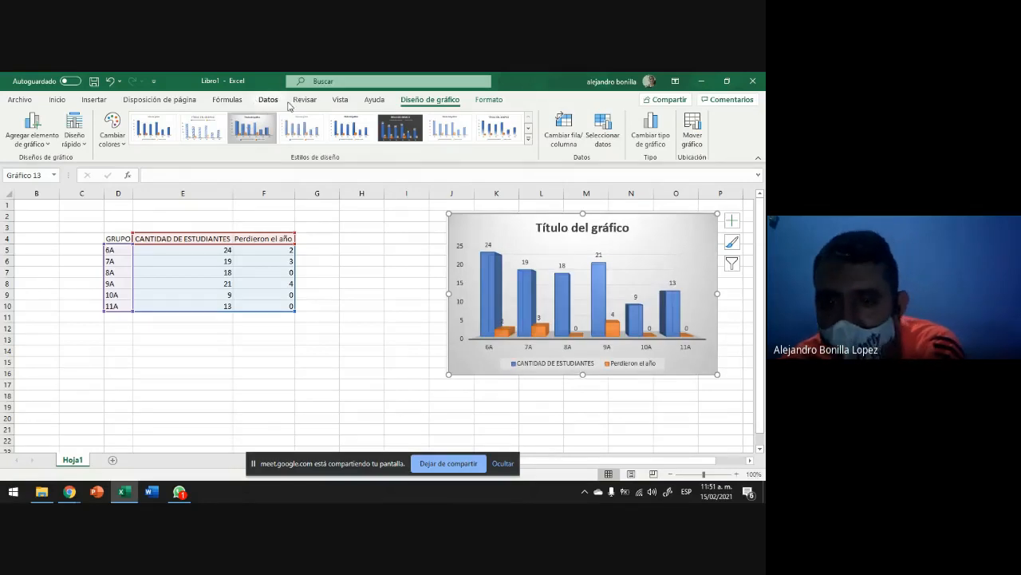
{"action": "mouse_move", "coordinate": [572, 328]}
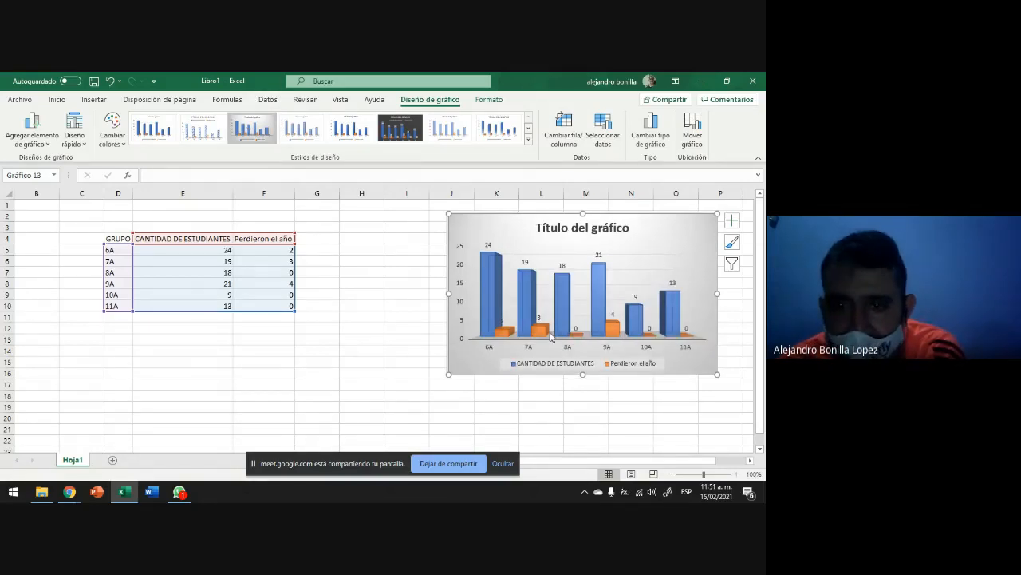
{"action": "left_click", "coordinate": [404, 139]}
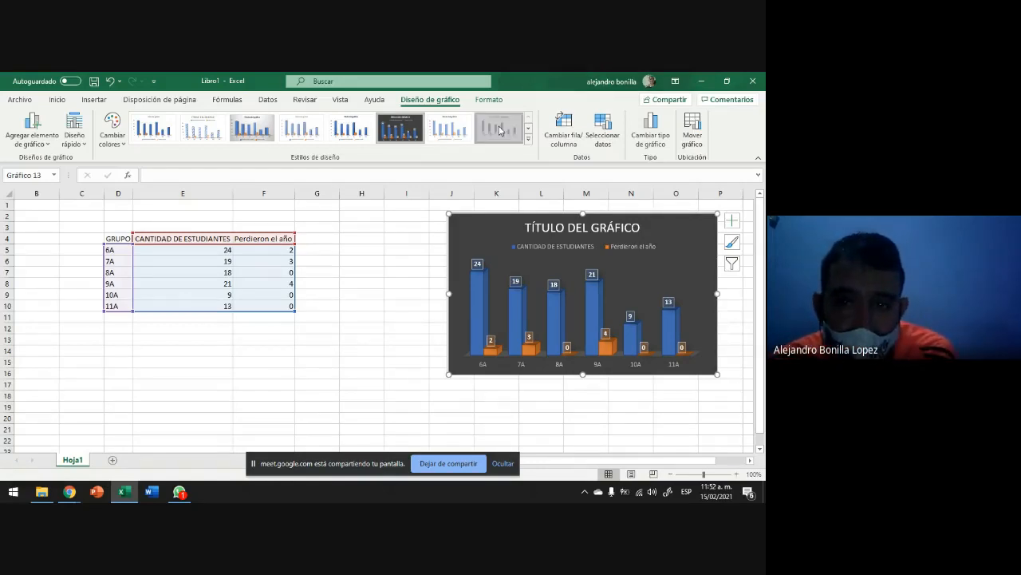
Apply the dark gradient design style from the expanded style gallery to the clustered 3D column chart.
{"action": "left_click", "coordinate": [527, 139]}
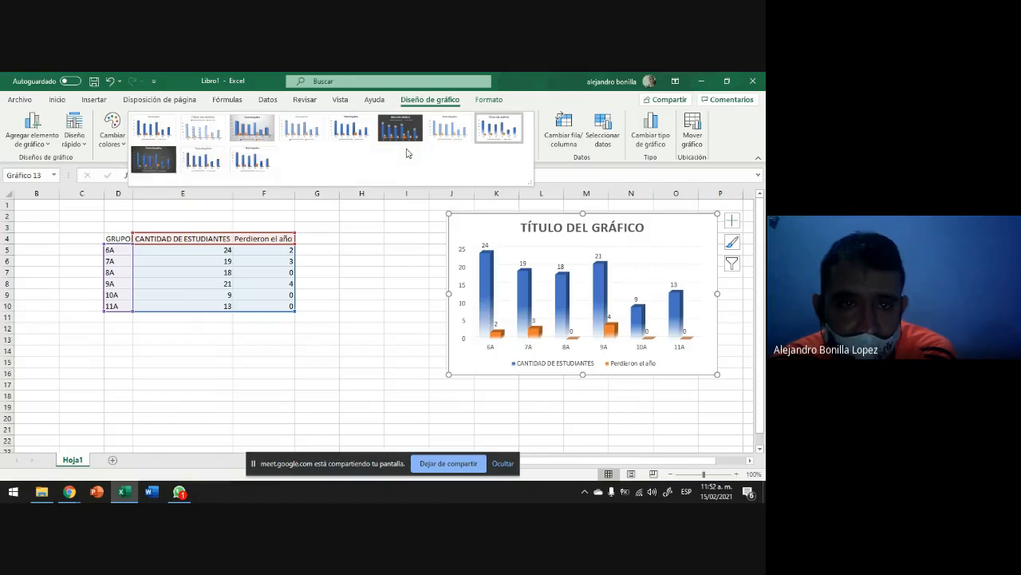
{"action": "left_click", "coordinate": [171, 162]}
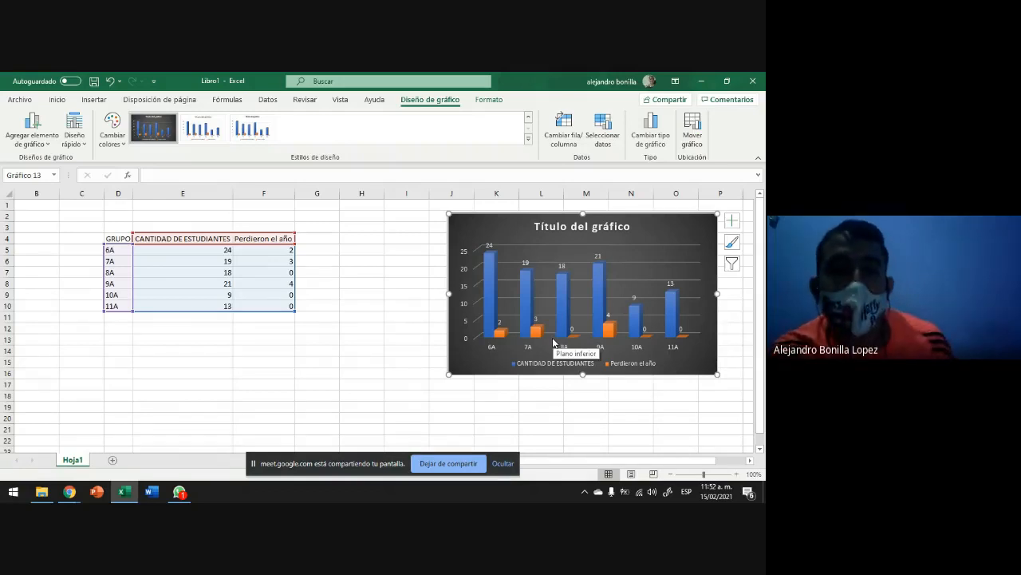
{"action": "left_click", "coordinate": [372, 364]}
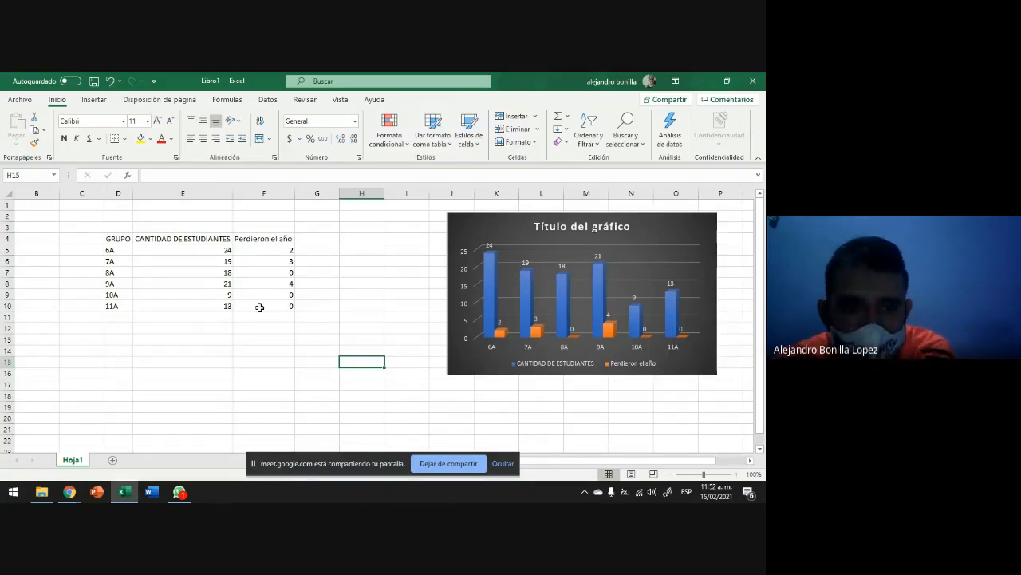
{"action": "left_click", "coordinate": [292, 352]}
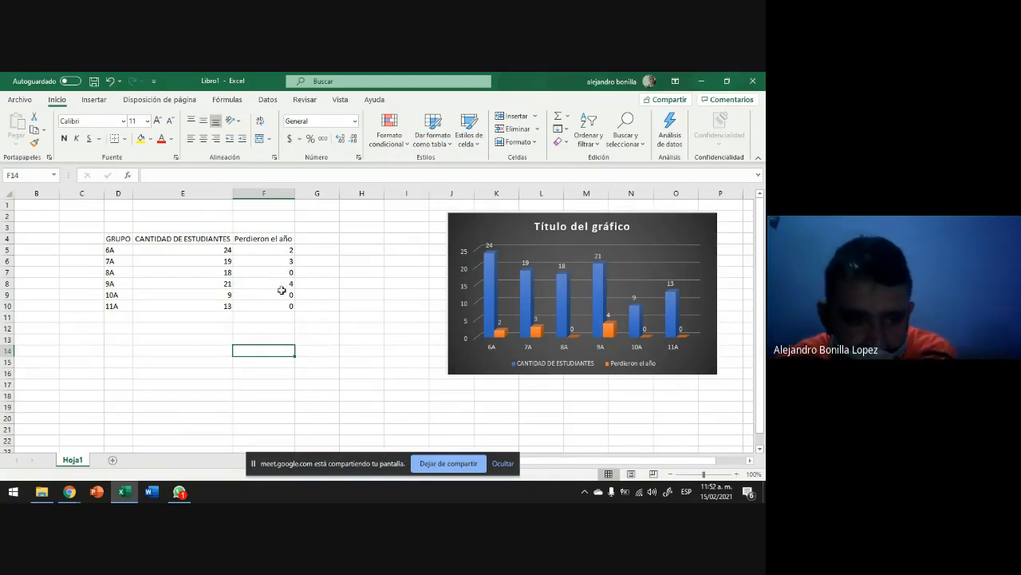
{"action": "left_click_drag", "start_coordinate": [109, 242], "coordinate": [195, 305]}
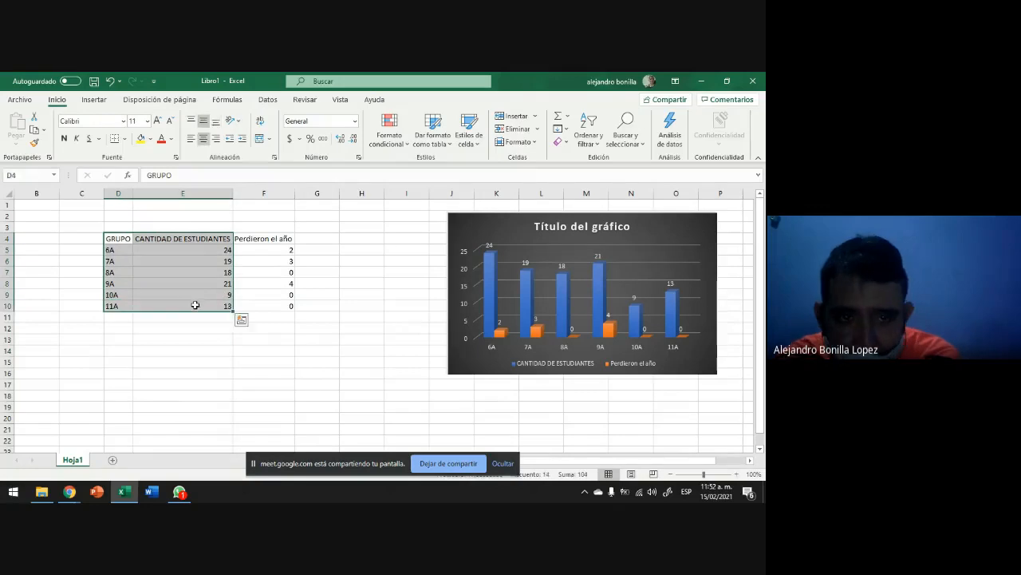
{"action": "left_click", "coordinate": [194, 349]}
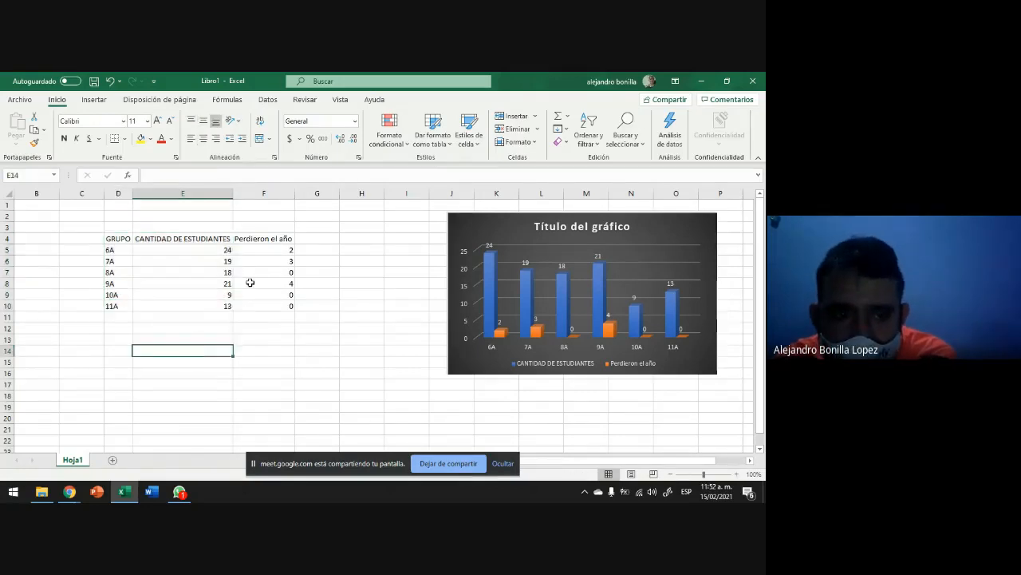
{"action": "left_click_drag", "start_coordinate": [268, 236], "coordinate": [264, 319]}
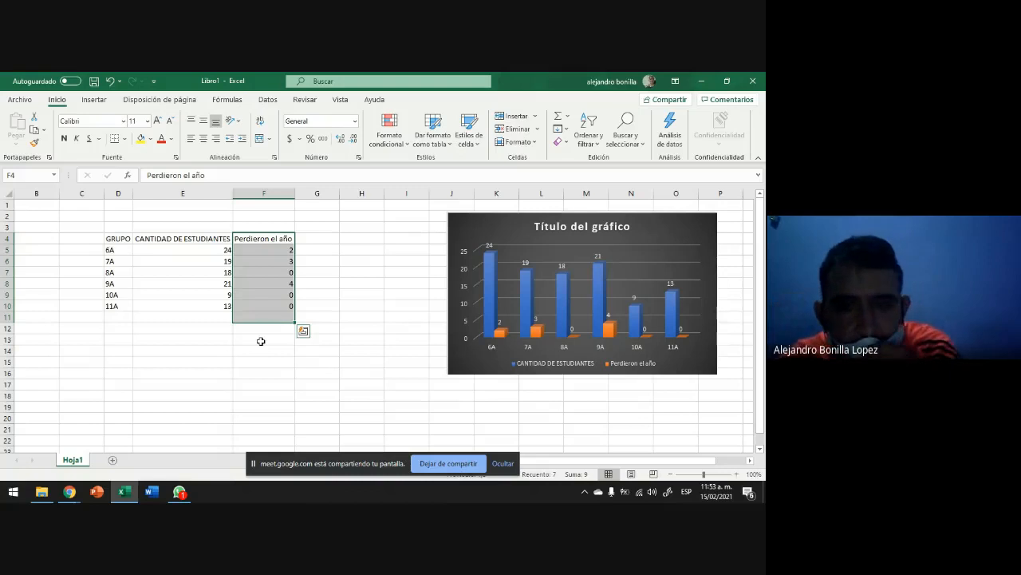
{"action": "left_click", "coordinate": [211, 345]}
Insert a Circular chart from D4:E10 showing CANTIDAD DE ESTUDIANTES per group, and place it beside the data, partly over the column chart.
{"action": "left_click_drag", "start_coordinate": [109, 239], "coordinate": [193, 304]}
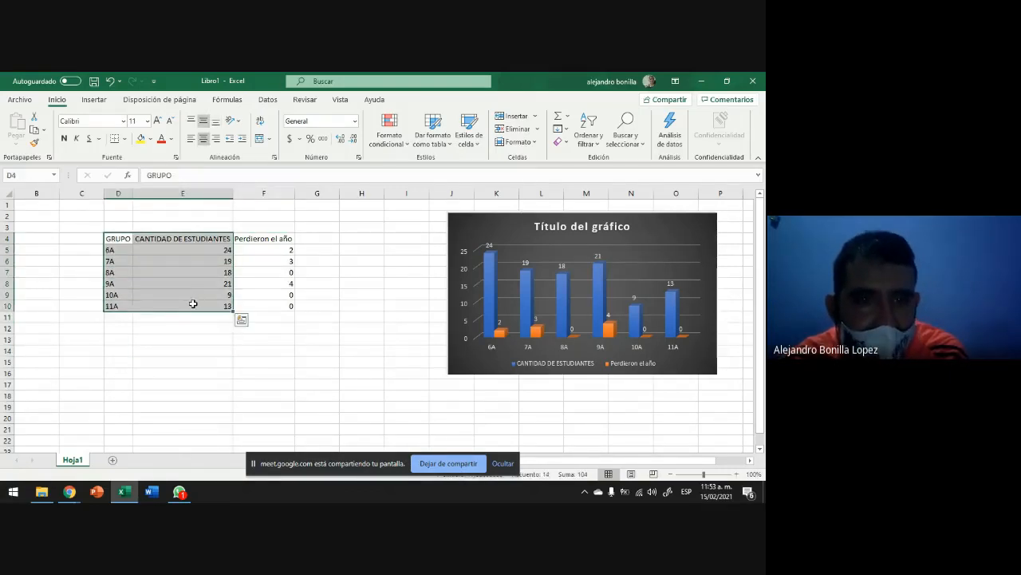
{"action": "left_click", "coordinate": [93, 100]}
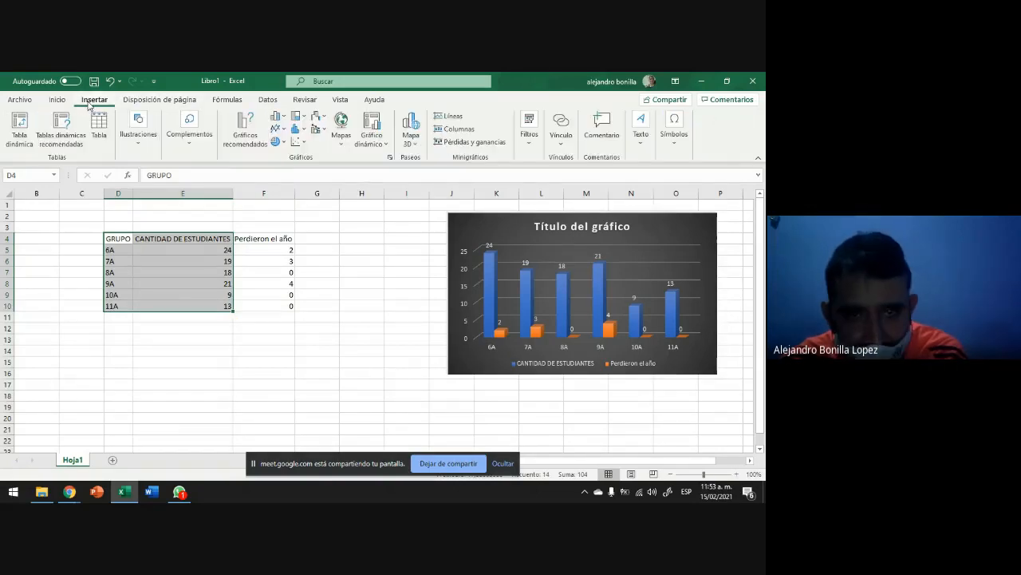
{"action": "left_click", "coordinate": [391, 159]}
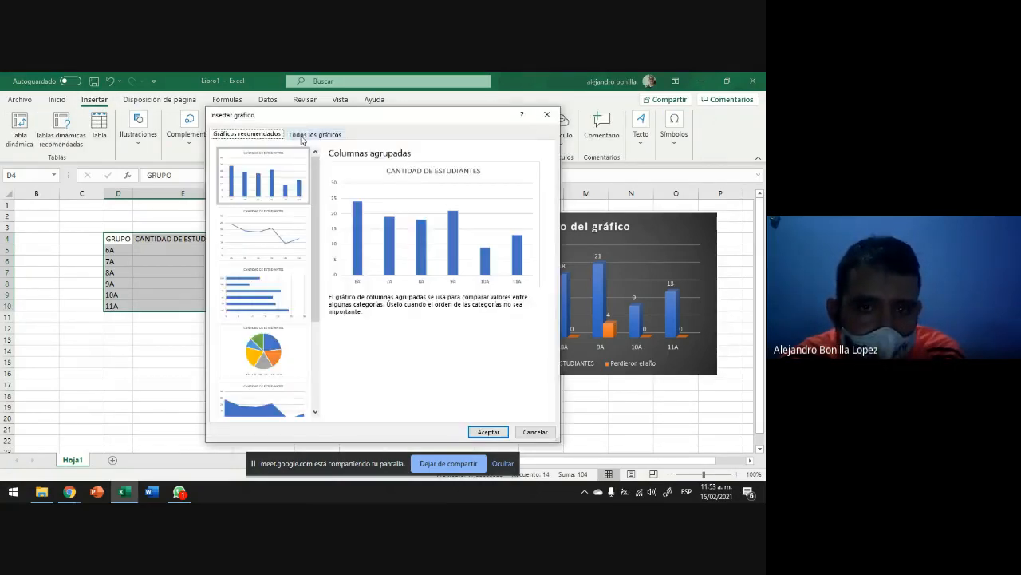
{"action": "left_click", "coordinate": [302, 137]}
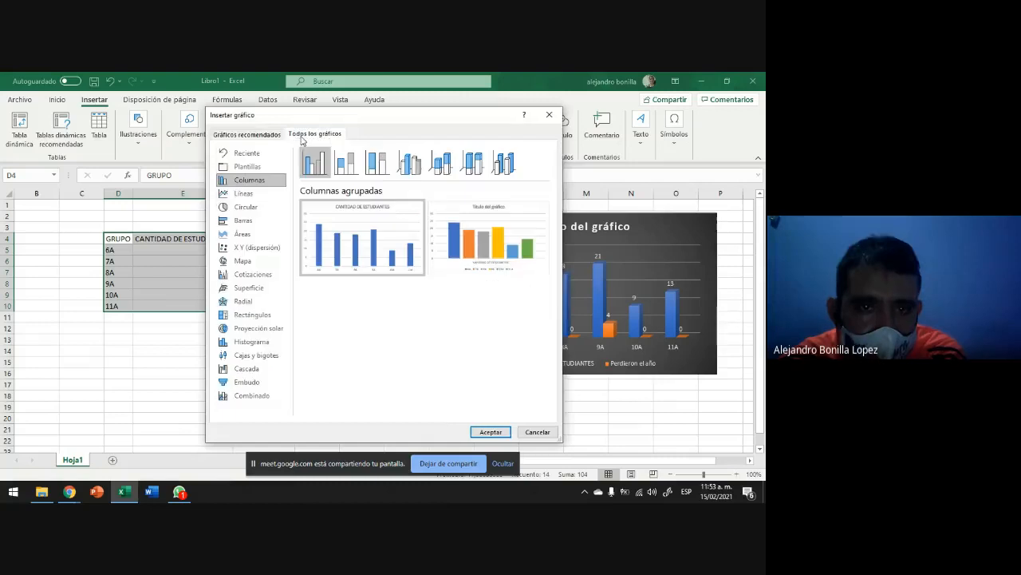
{"action": "left_click", "coordinate": [246, 210]}
{"action": "mouse_move", "coordinate": [401, 246]}
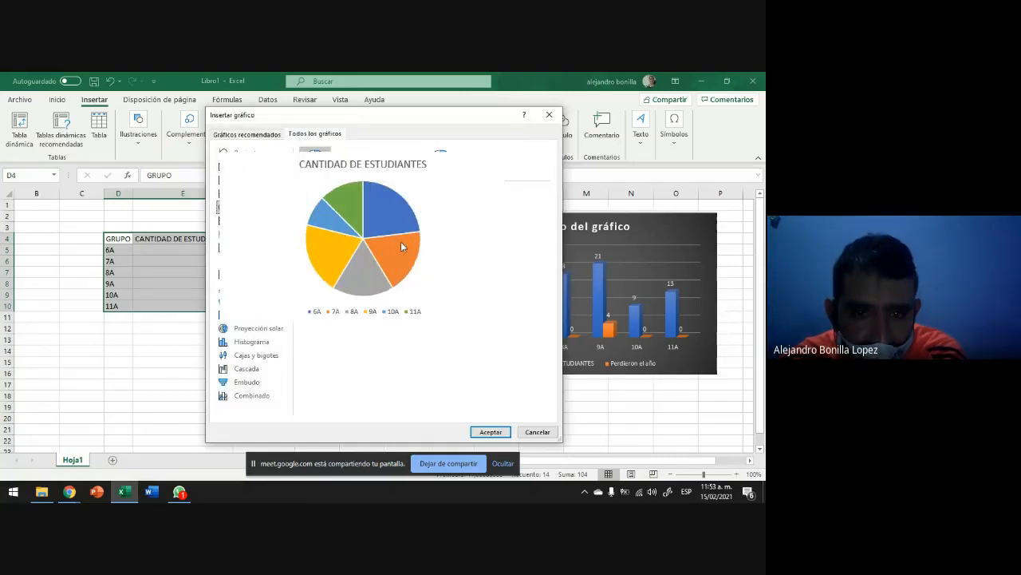
{"action": "left_click", "coordinate": [496, 432]}
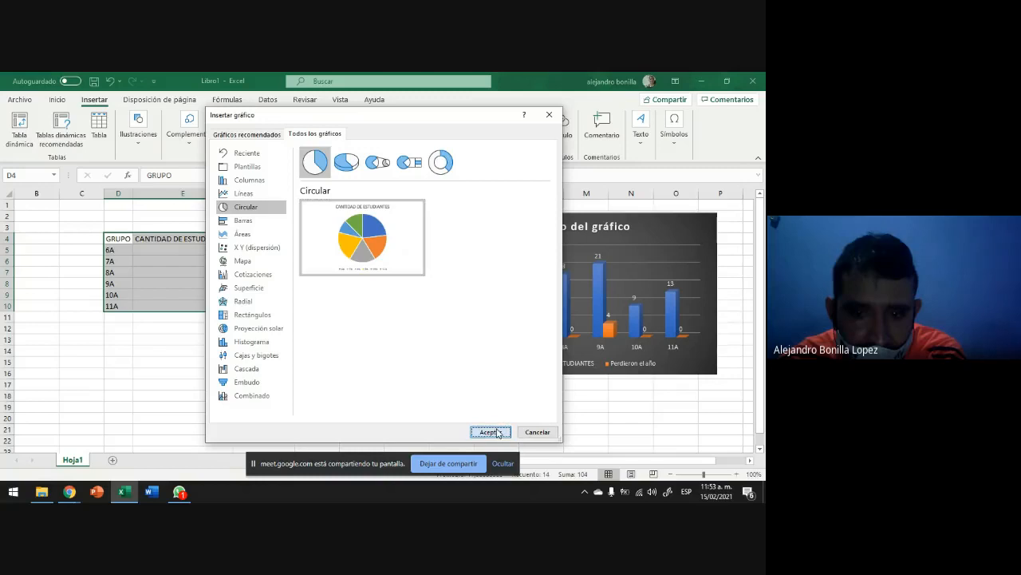
{"action": "left_click_drag", "start_coordinate": [470, 388], "coordinate": [535, 283]}
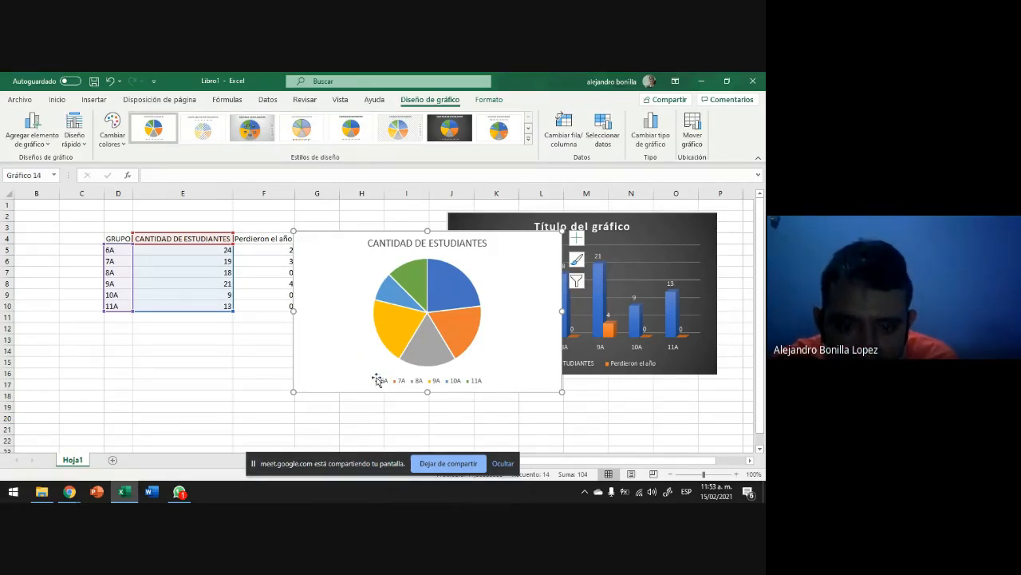
Add data labels to the slices of the CANTIDAD DE ESTUDIANTES pie chart.
{"action": "mouse_move", "coordinate": [443, 280]}
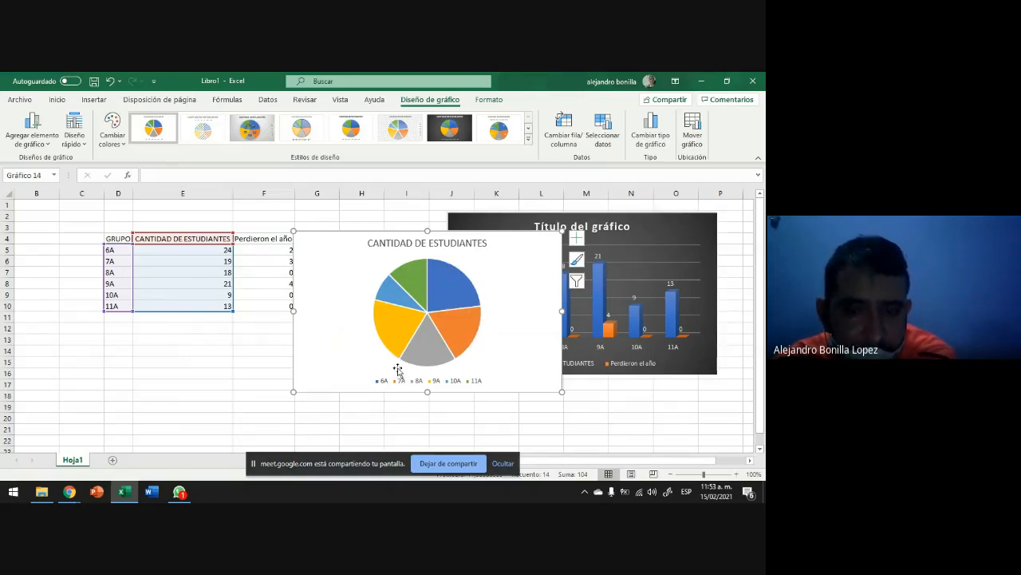
{"action": "mouse_move", "coordinate": [457, 296]}
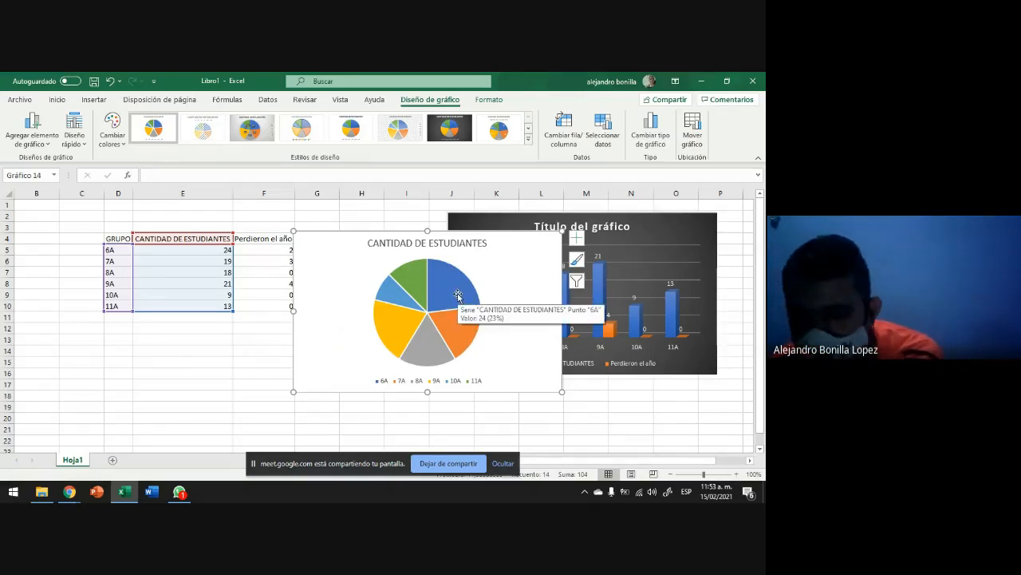
{"action": "left_click", "coordinate": [628, 256]}
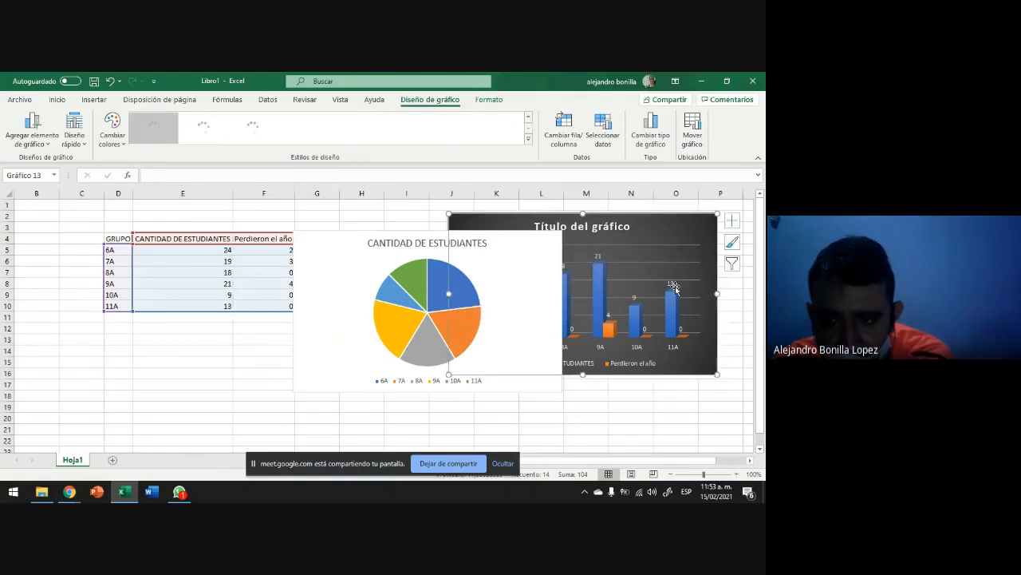
{"action": "left_click", "coordinate": [349, 258]}
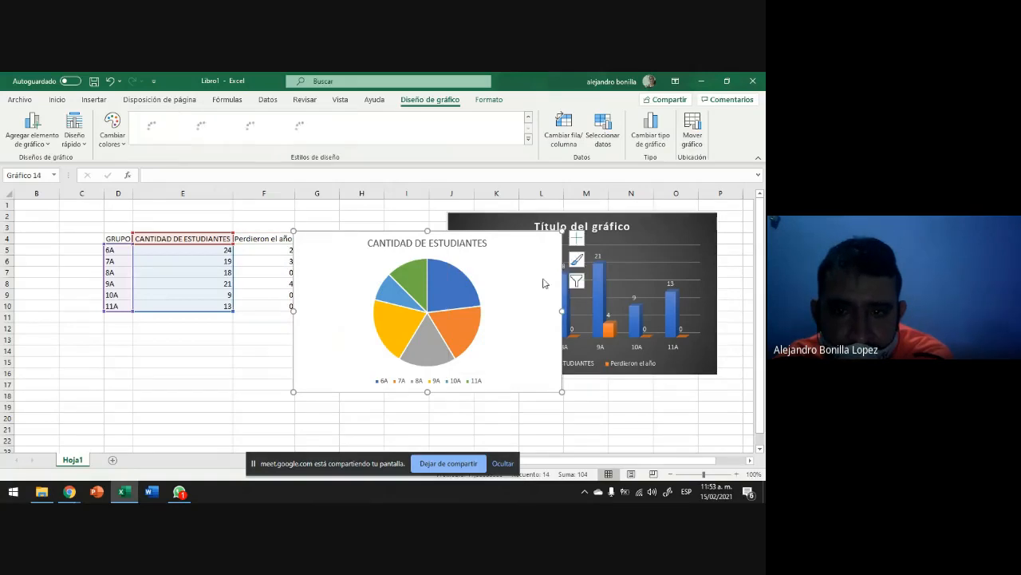
{"action": "right_click", "coordinate": [479, 289]}
{"action": "left_click", "coordinate": [450, 287]}
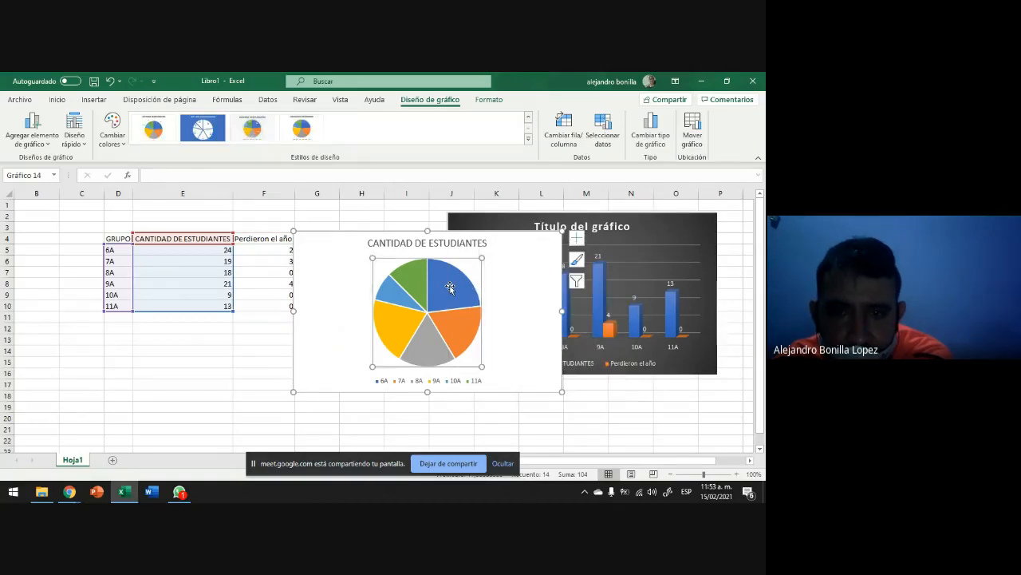
{"action": "right_click", "coordinate": [450, 287]}
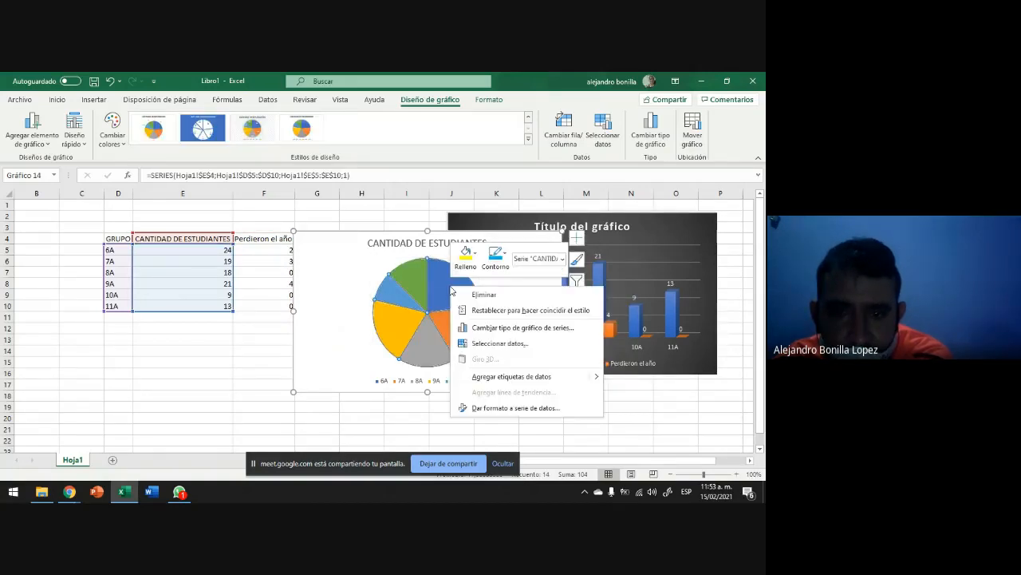
{"action": "left_click", "coordinate": [497, 375]}
{"action": "left_click", "coordinate": [504, 296]}
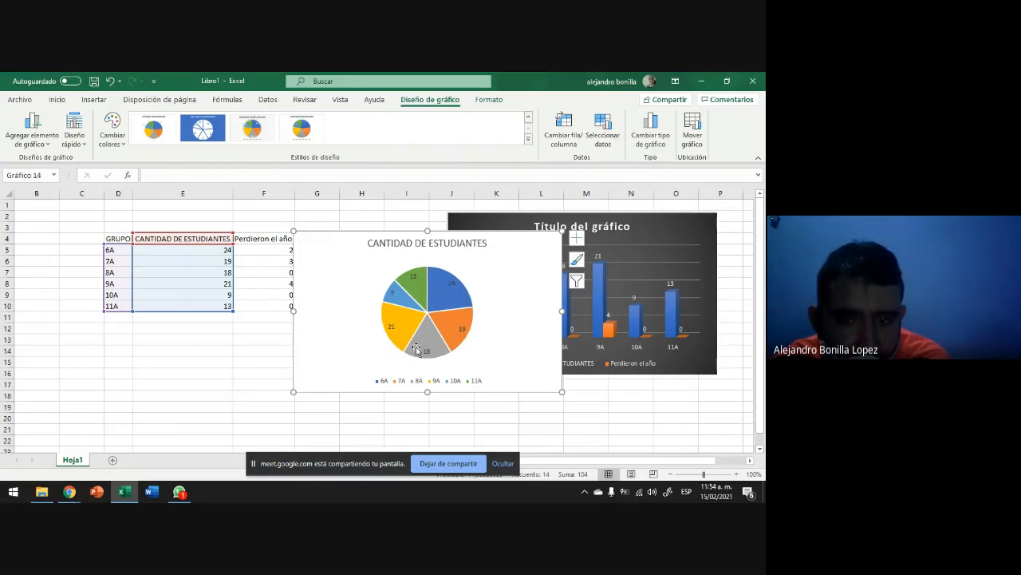
Turn on Porcentaje alongside Valor in the pie chart's data labels and close the label formatting options.
{"action": "right_click", "coordinate": [449, 297]}
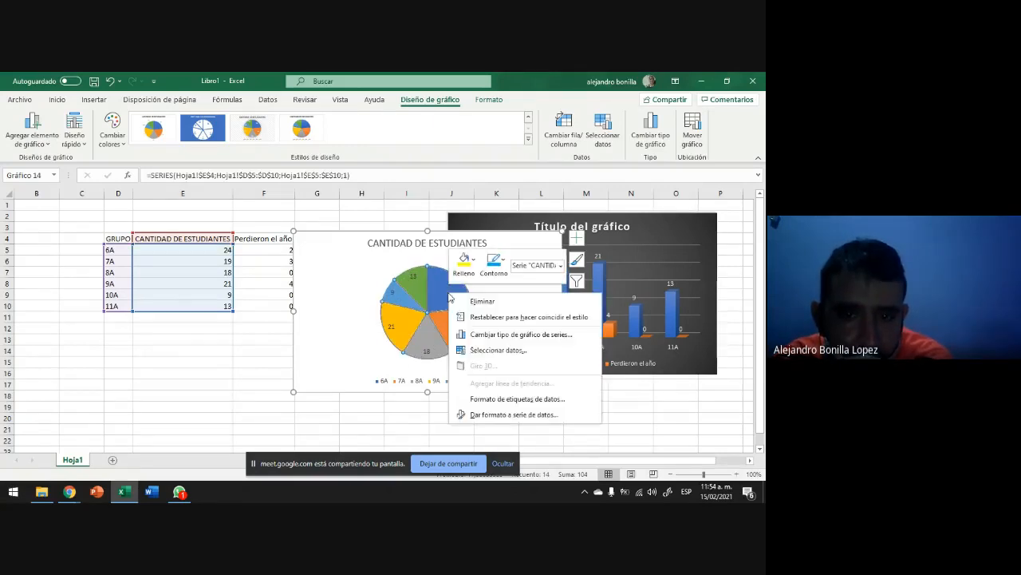
{"action": "left_click", "coordinate": [503, 402]}
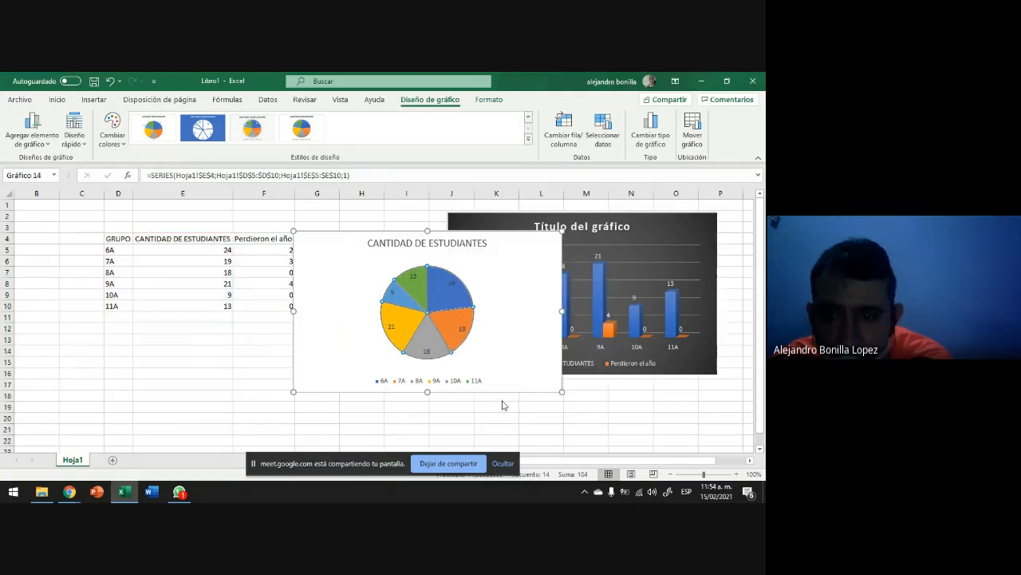
{"action": "left_click", "coordinate": [636, 345]}
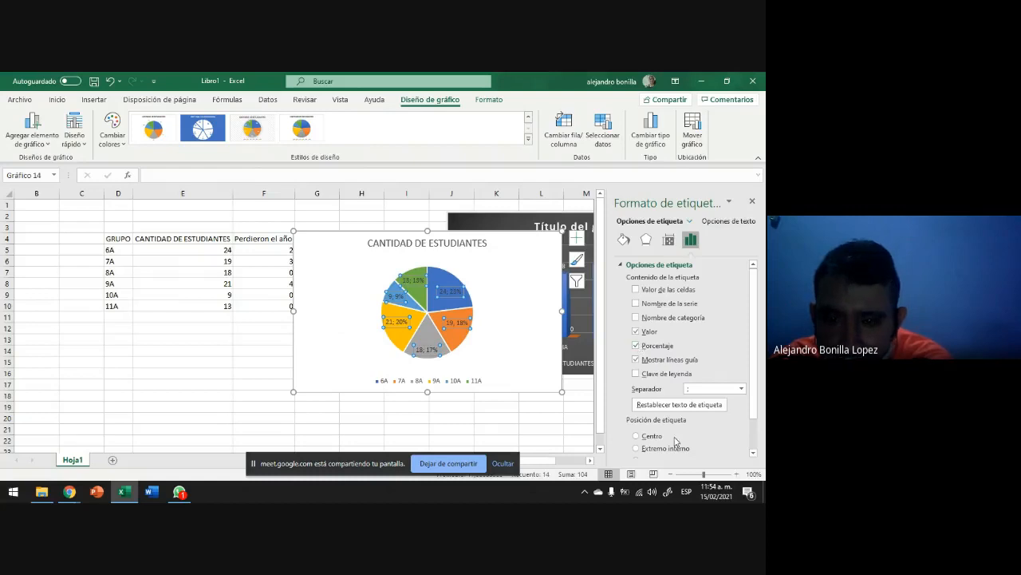
{"action": "left_click", "coordinate": [751, 204]}
Review the label content options of the CANTIDAD DE ESTUDIANTES pie chart's data labels and close the formatting options.
{"action": "right_click", "coordinate": [459, 310]}
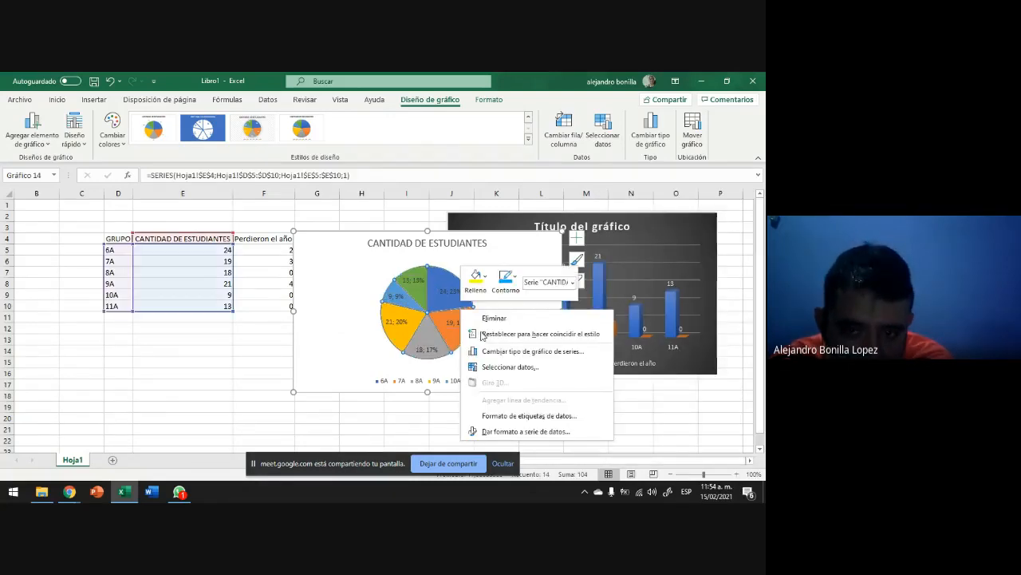
{"action": "left_click", "coordinate": [546, 419]}
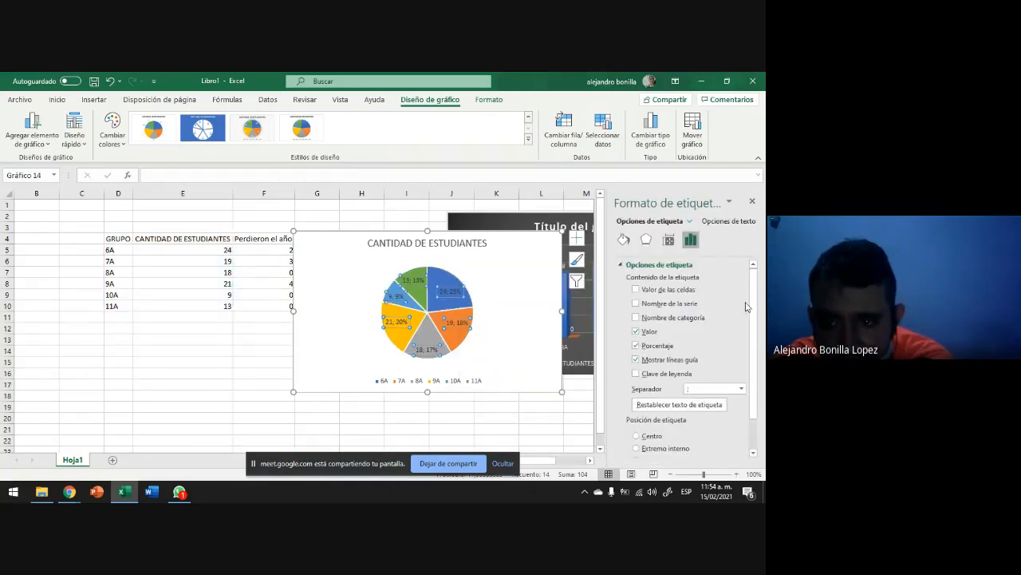
{"action": "left_click_drag", "start_coordinate": [754, 329], "coordinate": [754, 295]}
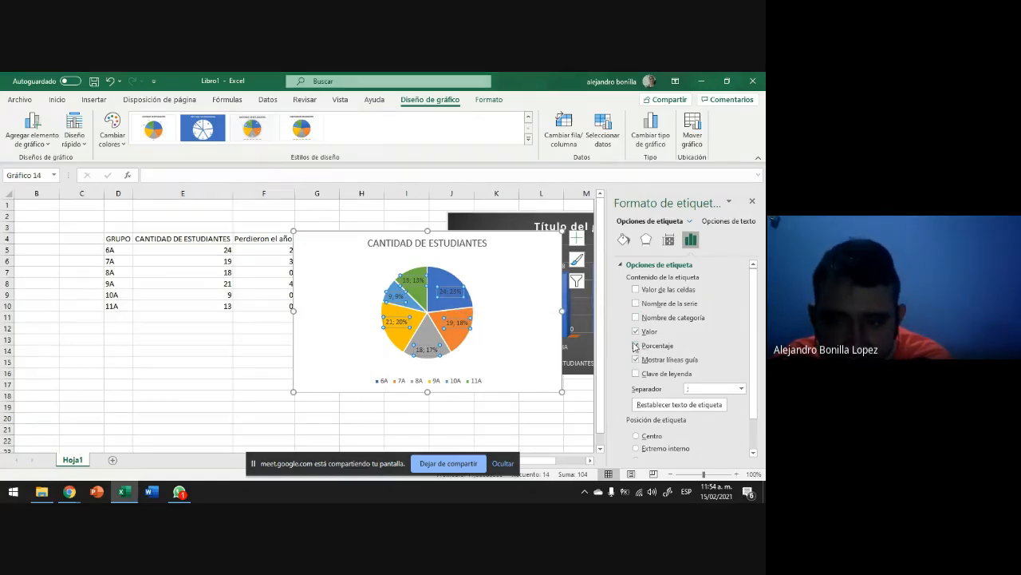
{"action": "left_click", "coordinate": [751, 201]}
{"action": "left_click", "coordinate": [357, 355]}
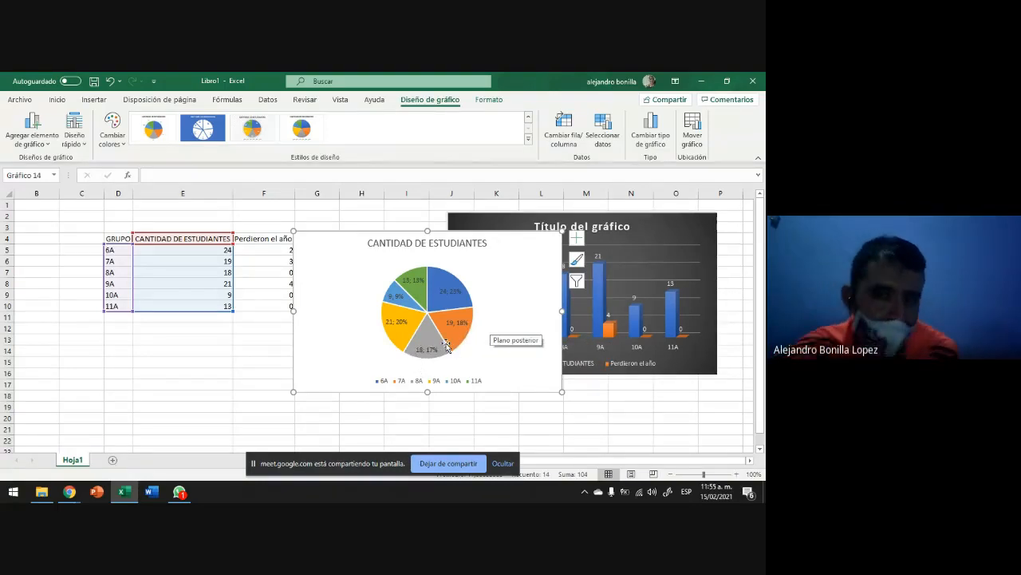
{"action": "mouse_move", "coordinate": [446, 345]}
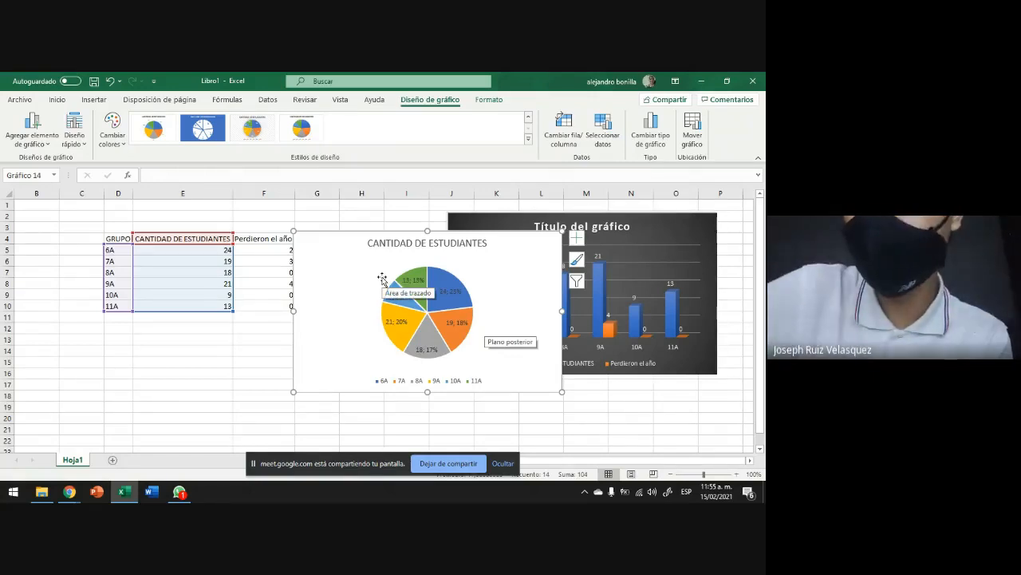
Add data labels again to all slices of the unlabelled CANTIDAD DE ESTUDIANTES pie chart.
{"action": "left_click", "coordinate": [479, 305]}
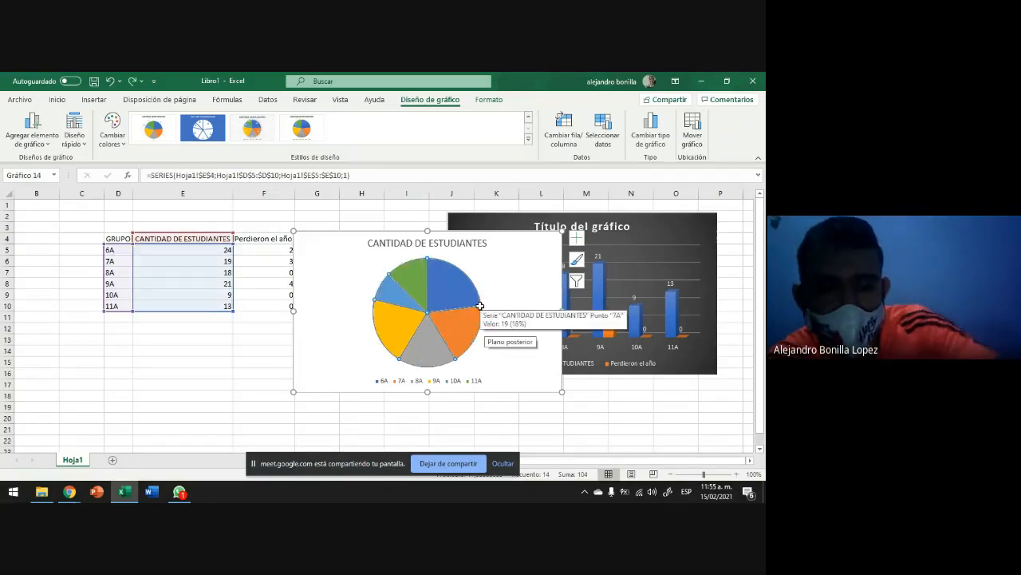
{"action": "left_click", "coordinate": [510, 298]}
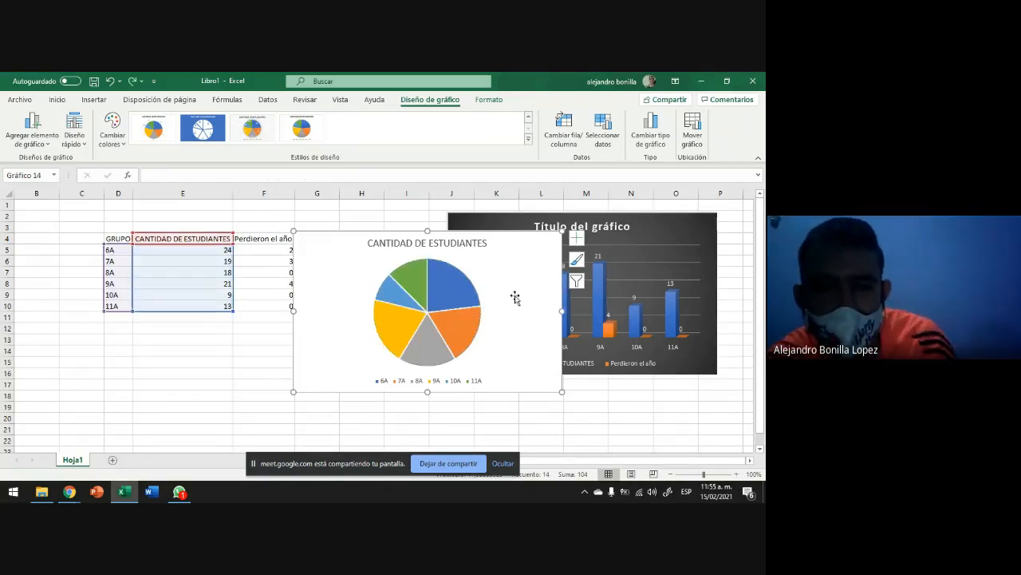
{"action": "right_click", "coordinate": [450, 279]}
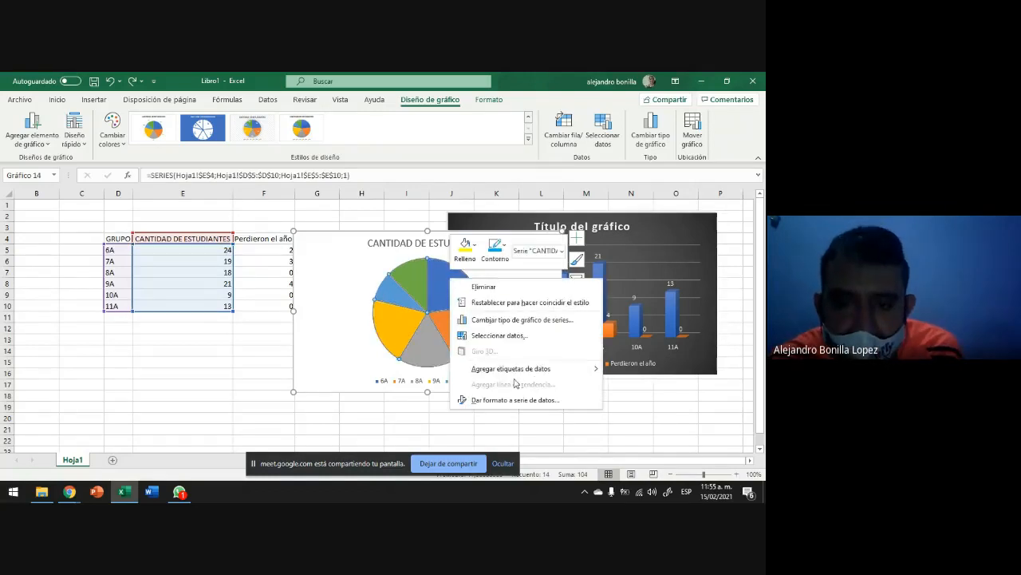
{"action": "left_click", "coordinate": [517, 369]}
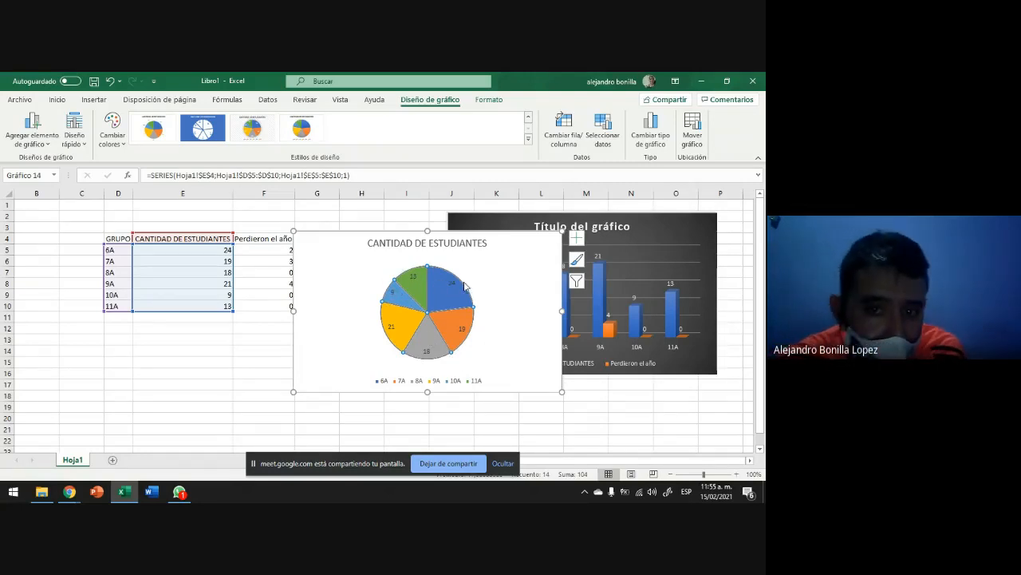
Format the pie chart's data labels to show Porcentaje only, with Valor turned off.
{"action": "right_click", "coordinate": [441, 299]}
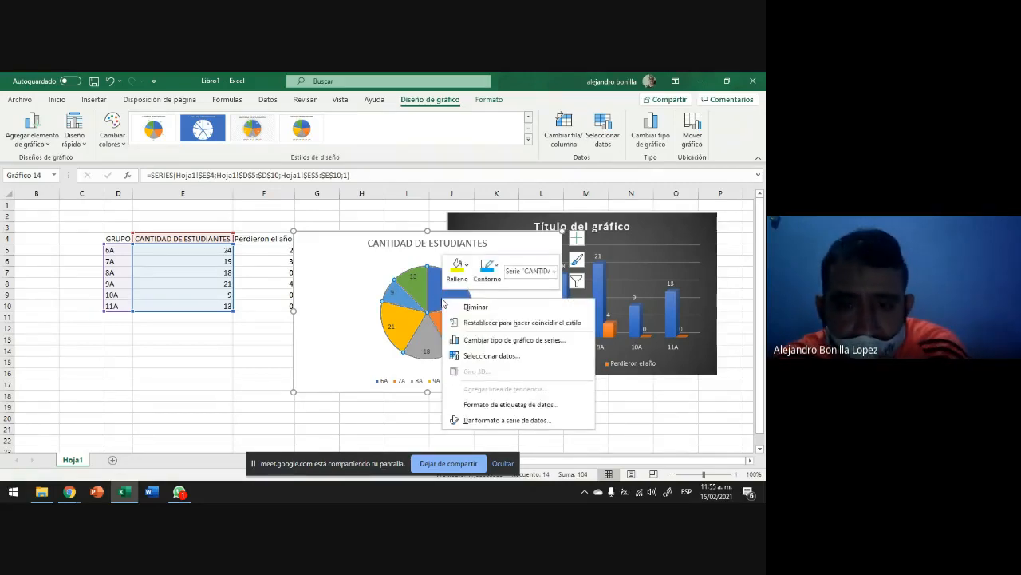
{"action": "left_click", "coordinate": [519, 405]}
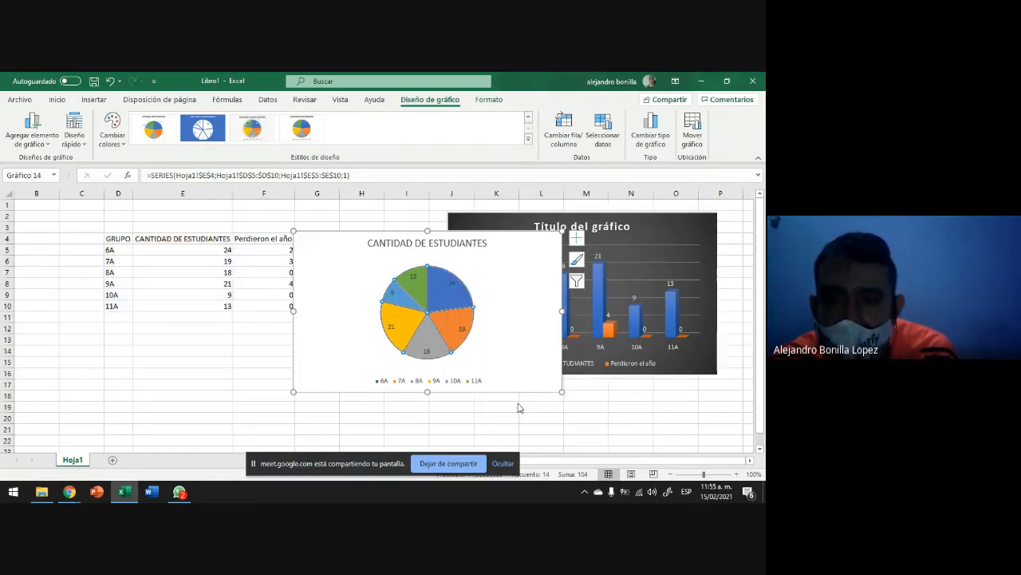
{"action": "left_click", "coordinate": [636, 360]}
{"action": "left_click", "coordinate": [636, 331]}
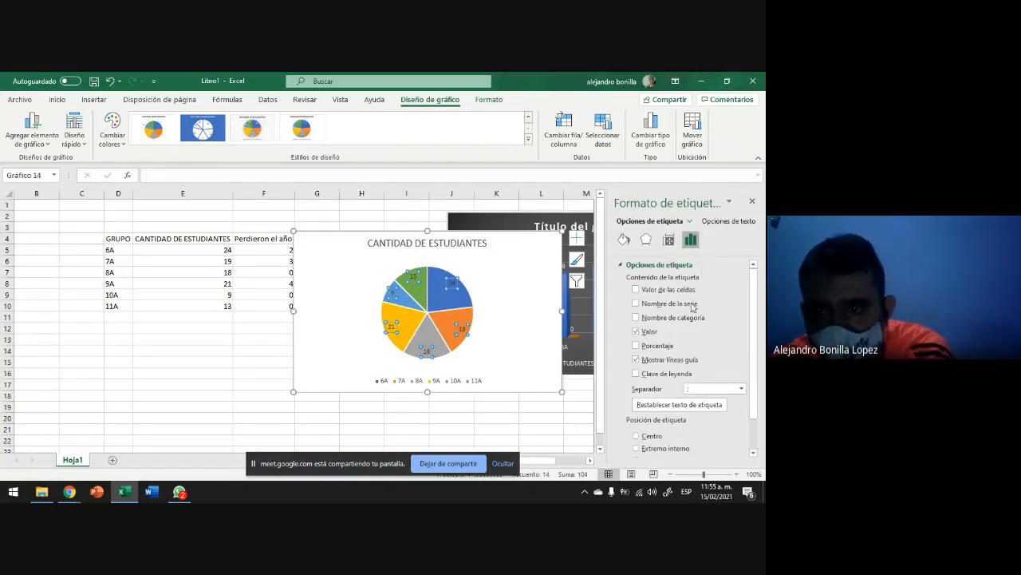
{"action": "left_click", "coordinate": [636, 345]}
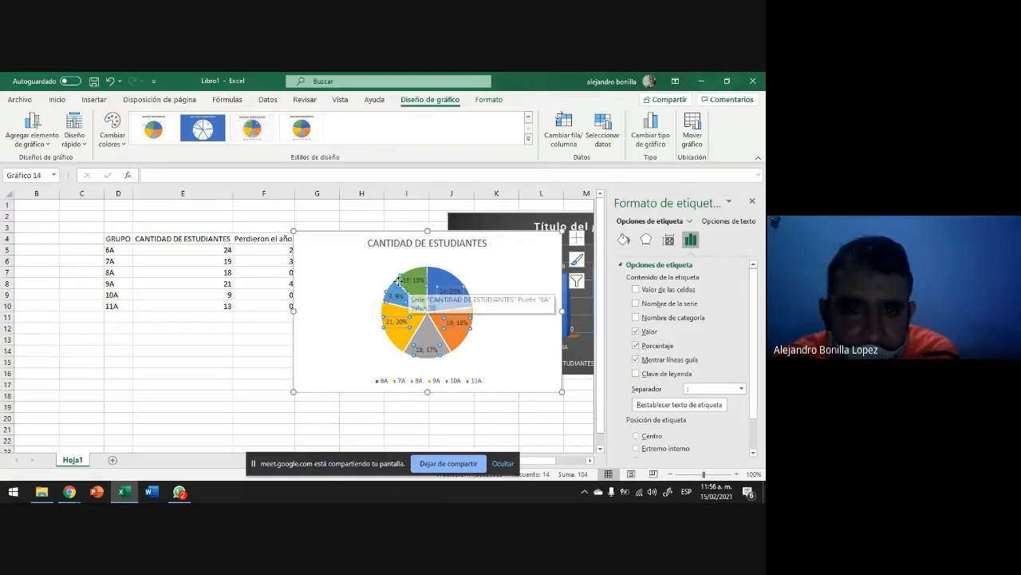
{"action": "left_click", "coordinate": [636, 332]}
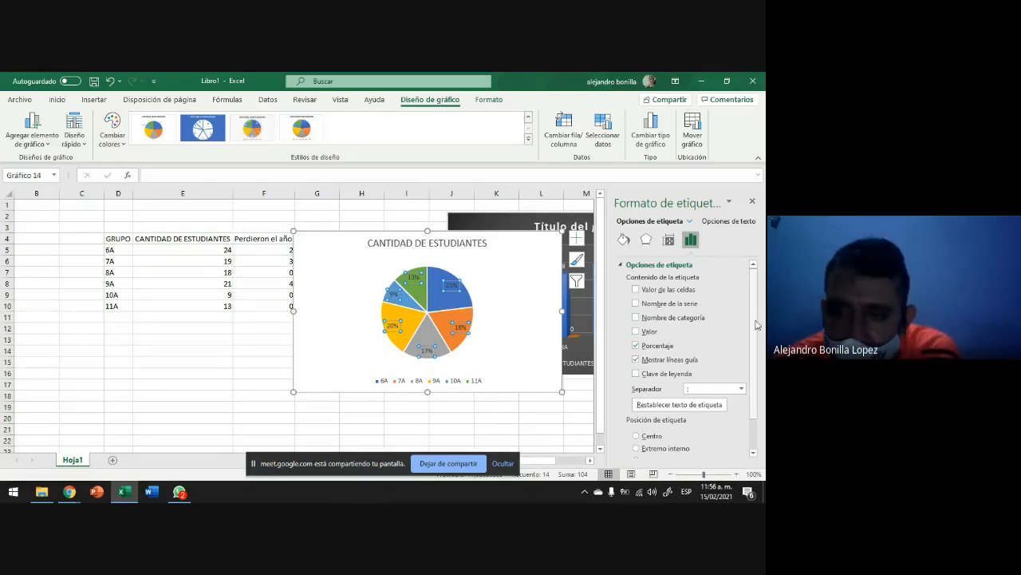
Try the Centro position for the pie chart's data labels and return them to Ajuste perfecto.
{"action": "left_click_drag", "start_coordinate": [758, 325], "coordinate": [755, 380]}
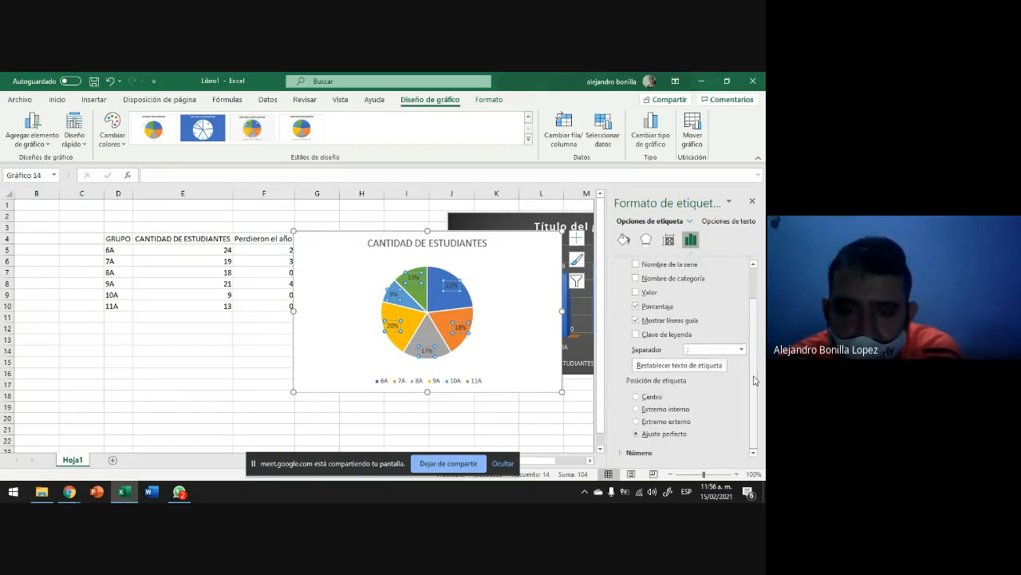
{"action": "left_click", "coordinate": [637, 397]}
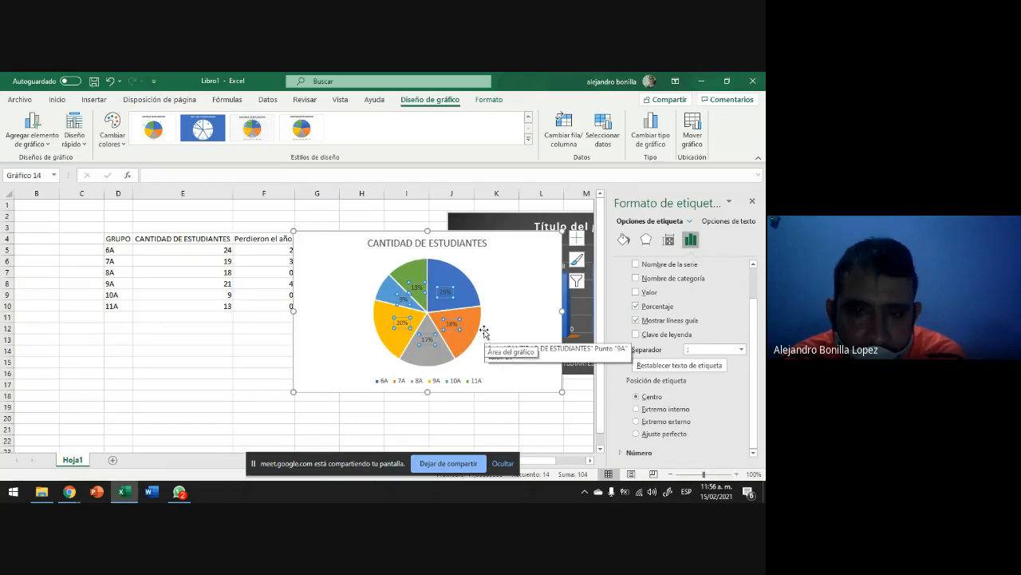
{"action": "left_click", "coordinate": [636, 434]}
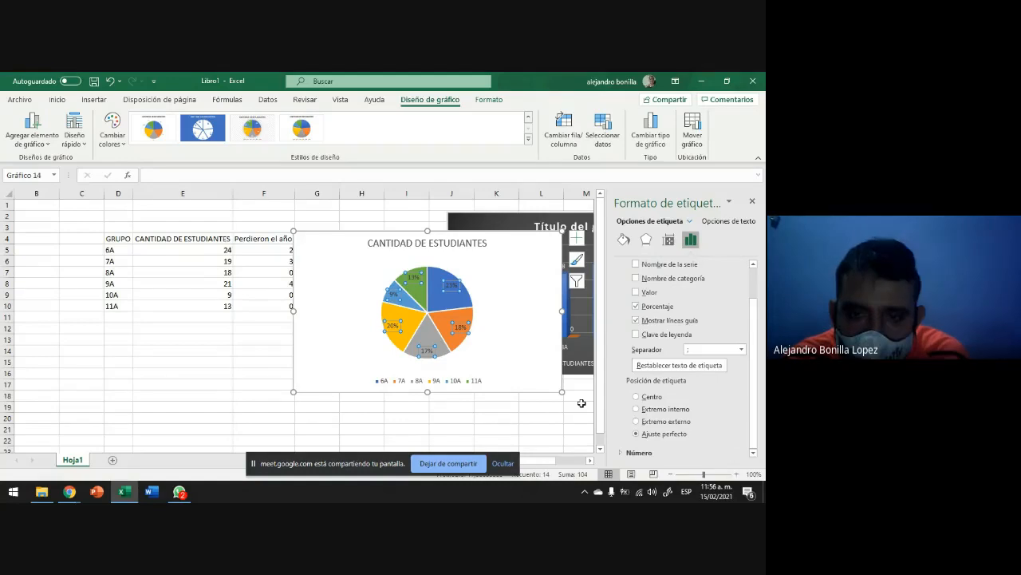
Close the label formatting options, move the pie chart on top of the dark column chart, and deselect it.
{"action": "left_click", "coordinate": [754, 204]}
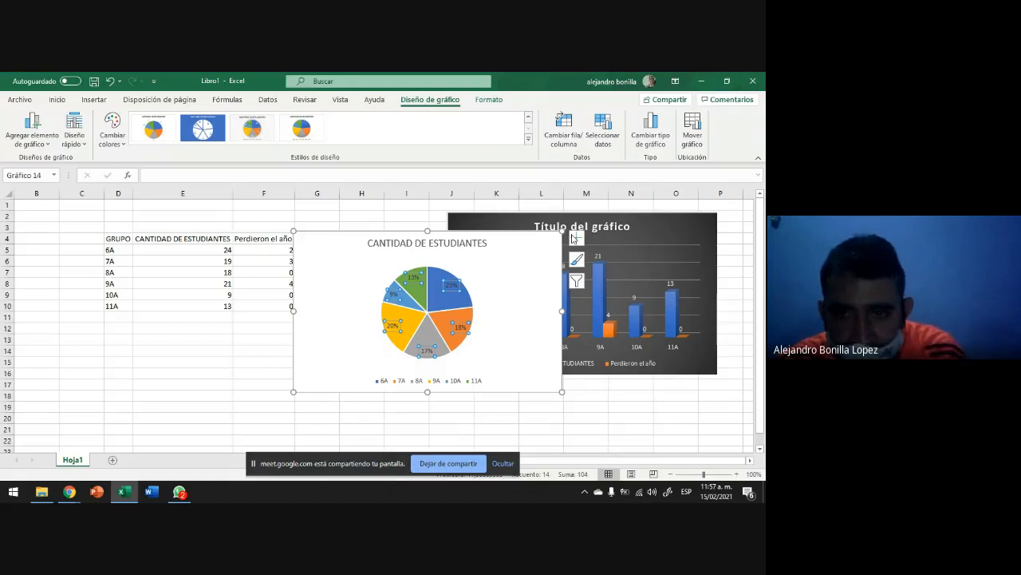
{"action": "left_click_drag", "start_coordinate": [530, 243], "coordinate": [687, 225]}
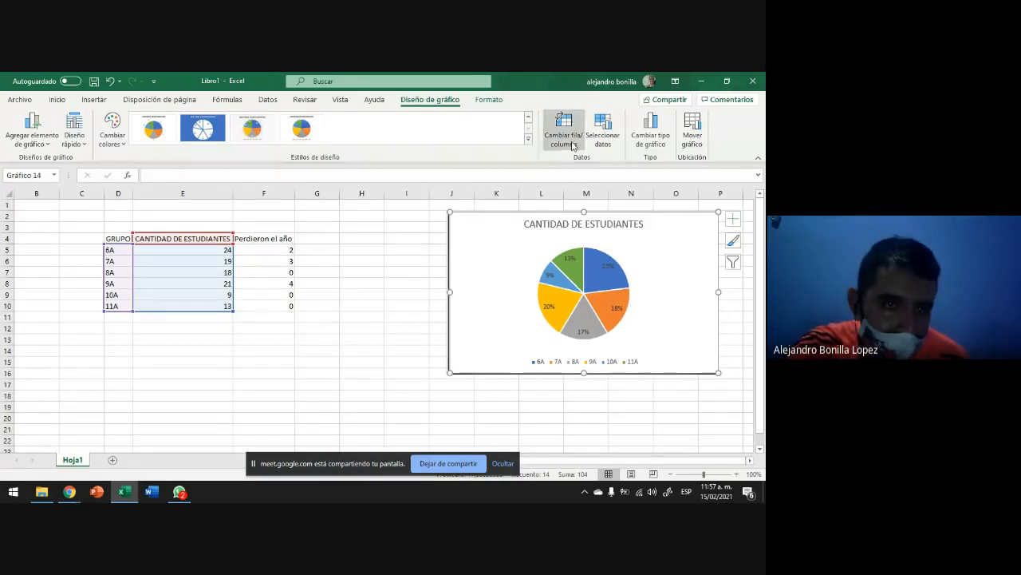
{"action": "left_click", "coordinate": [317, 351]}
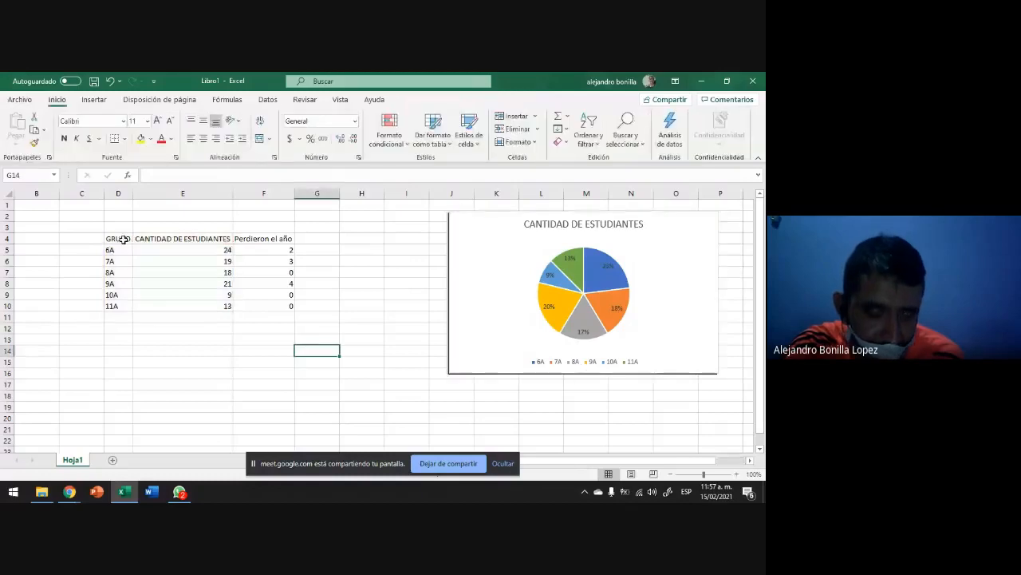
Insert an X Y (dispersión) chart from D4:E10 and place it on top of the pie chart.
{"action": "left_click_drag", "start_coordinate": [108, 236], "coordinate": [220, 307]}
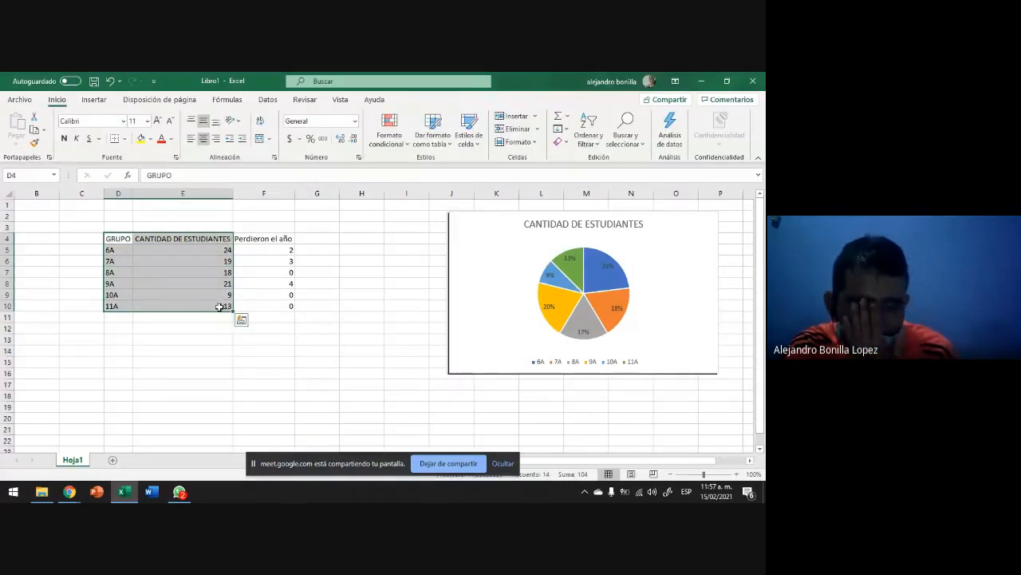
{"action": "left_click", "coordinate": [102, 100]}
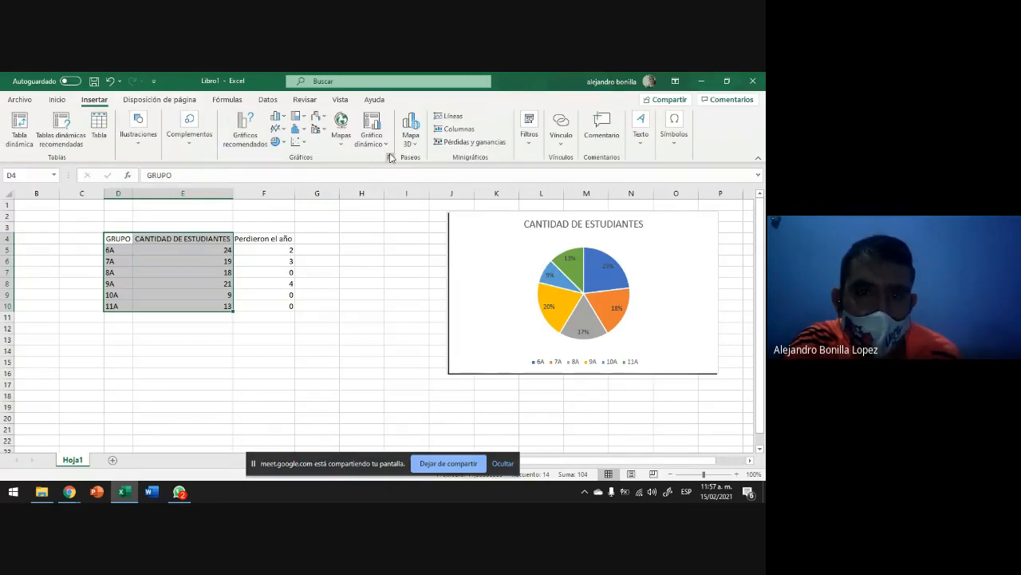
{"action": "left_click", "coordinate": [390, 157]}
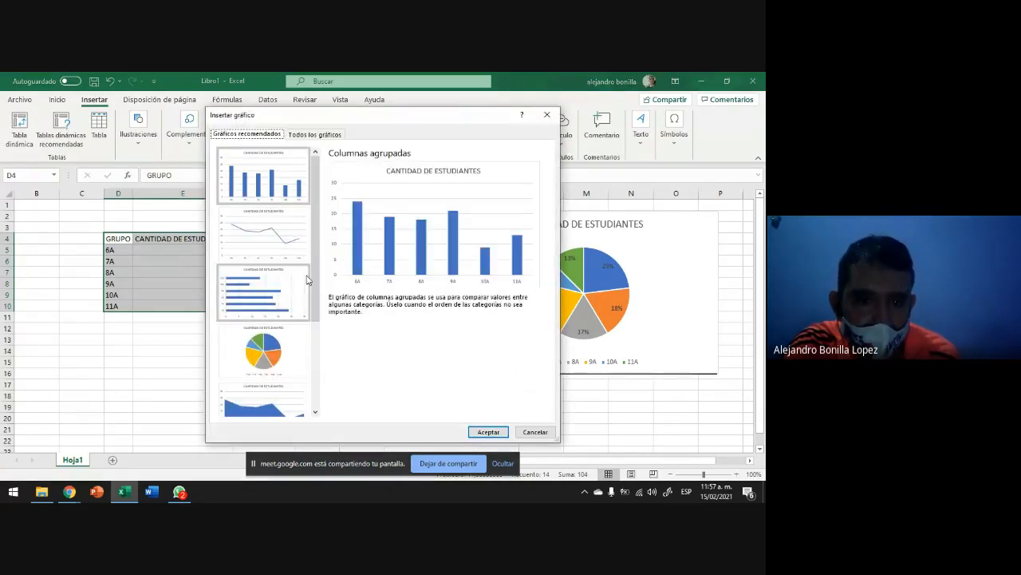
{"action": "left_click", "coordinate": [308, 136]}
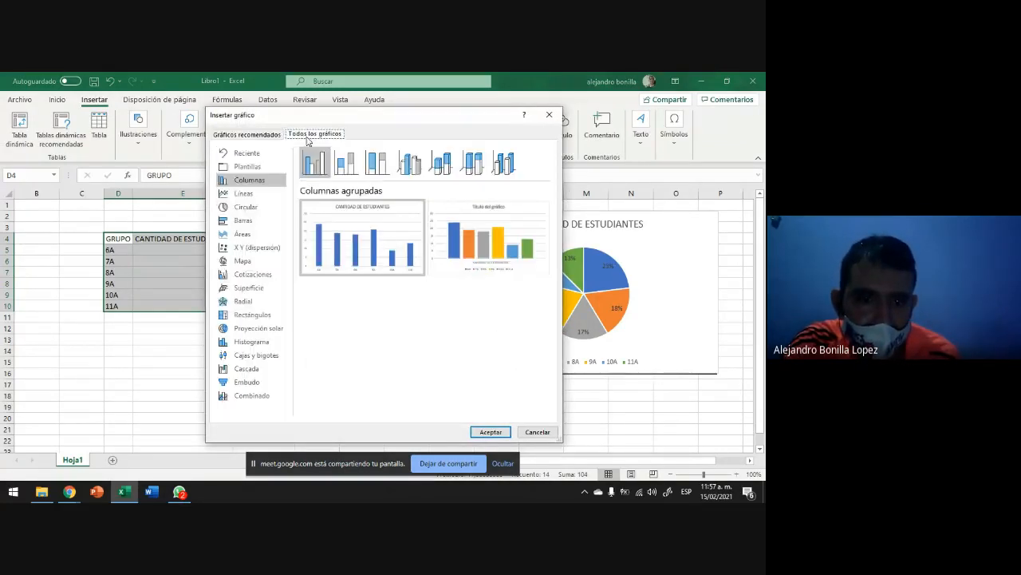
{"action": "left_click", "coordinate": [255, 249]}
{"action": "left_click", "coordinate": [492, 436]}
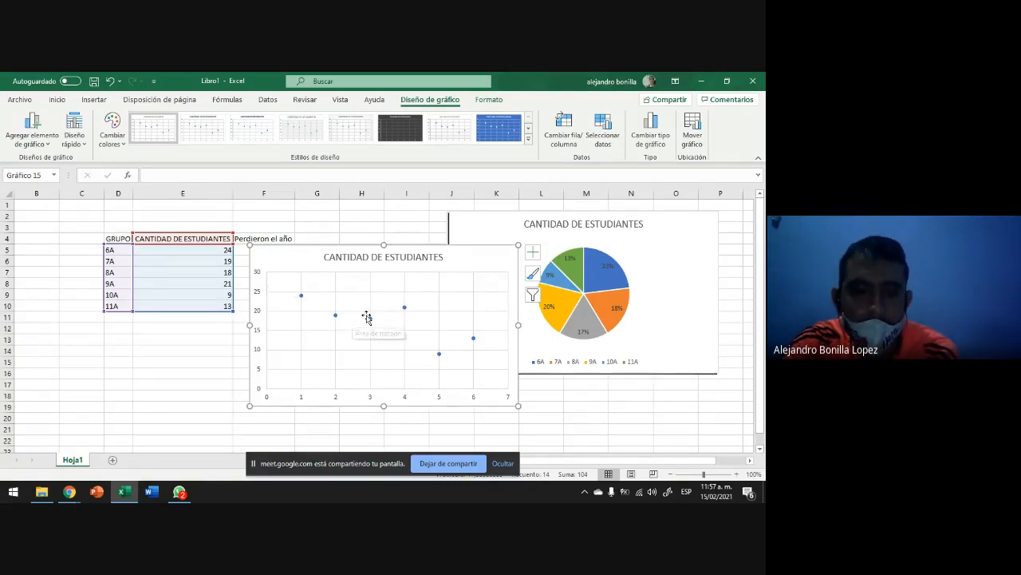
{"action": "mouse_move", "coordinate": [403, 310]}
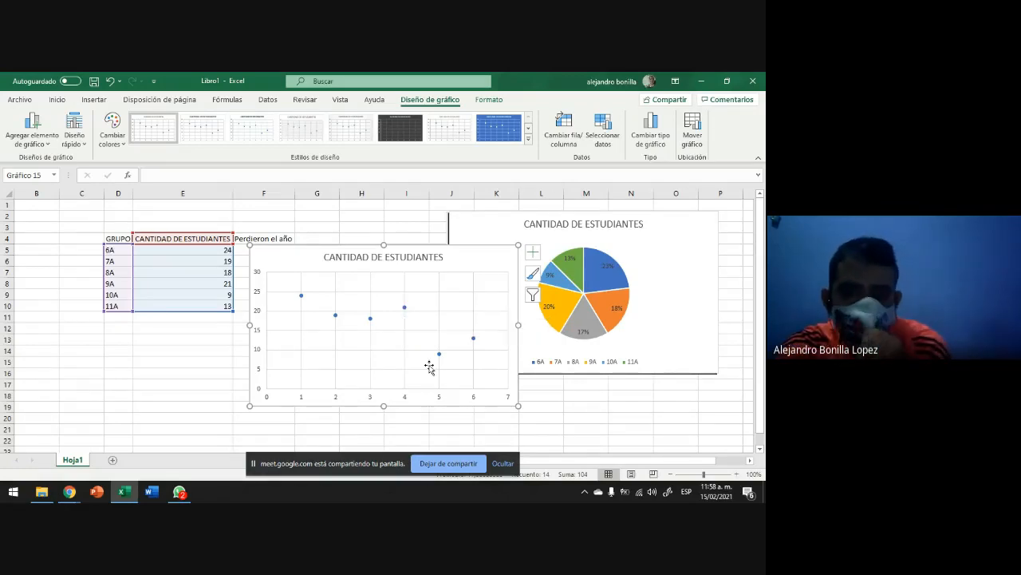
{"action": "left_click_drag", "start_coordinate": [487, 256], "coordinate": [679, 224]}
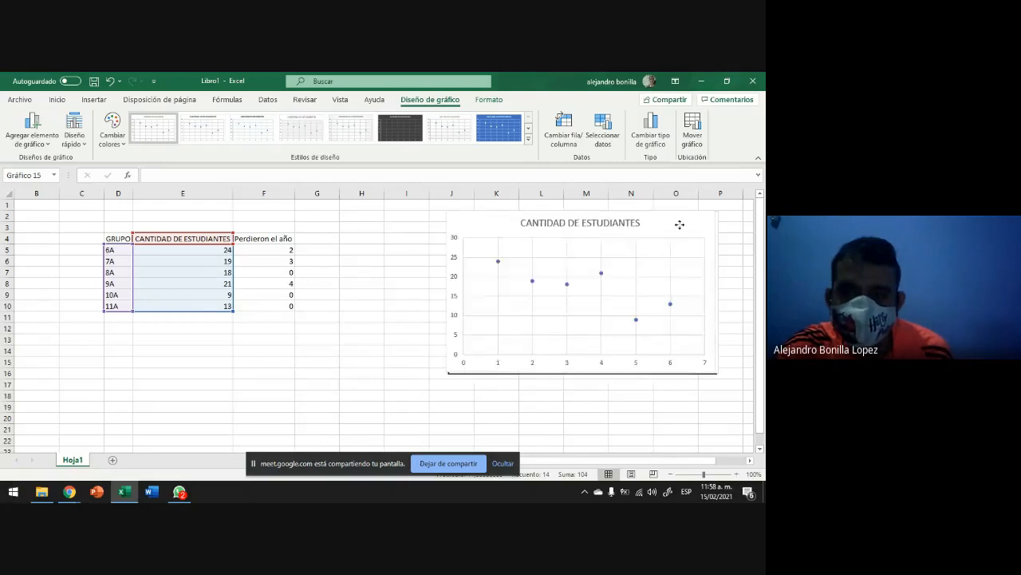
{"action": "left_click", "coordinate": [344, 287]}
Insert a Línea apilada con marcadores chart from D4:E10 showing CANTIDAD DE ESTUDIANTES per group.
{"action": "left_click_drag", "start_coordinate": [116, 238], "coordinate": [194, 301]}
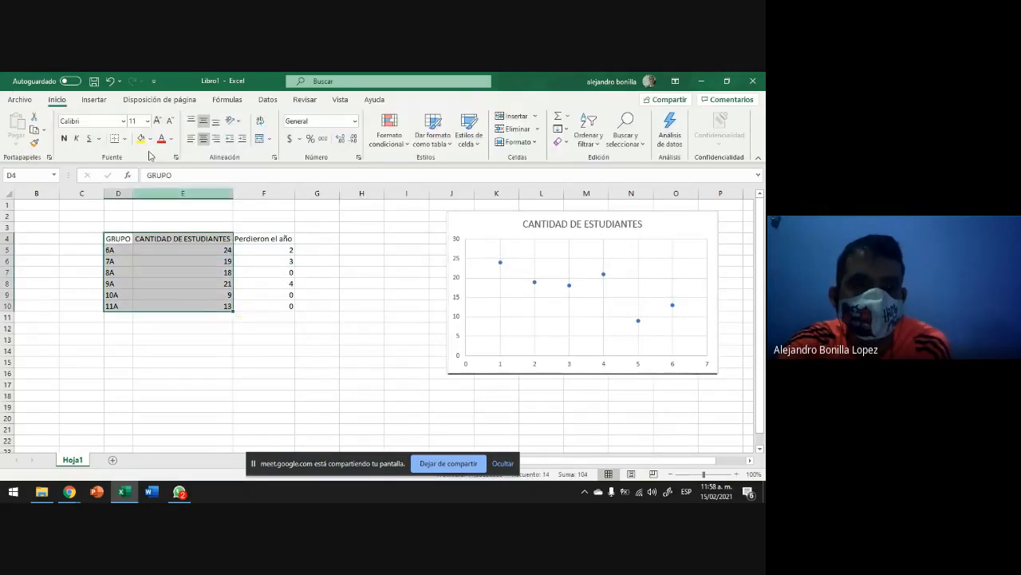
{"action": "left_click", "coordinate": [94, 100]}
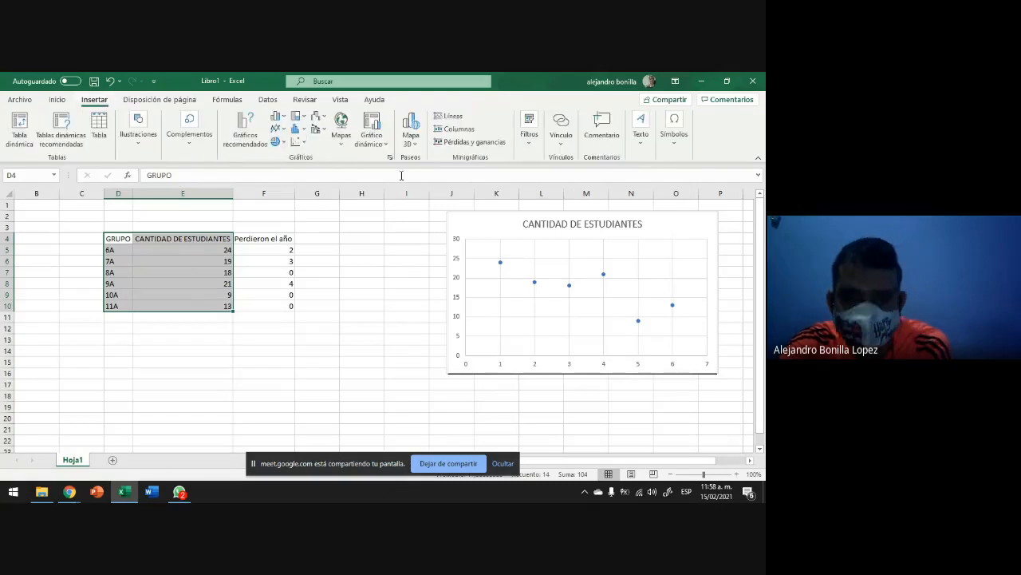
{"action": "left_click", "coordinate": [390, 158]}
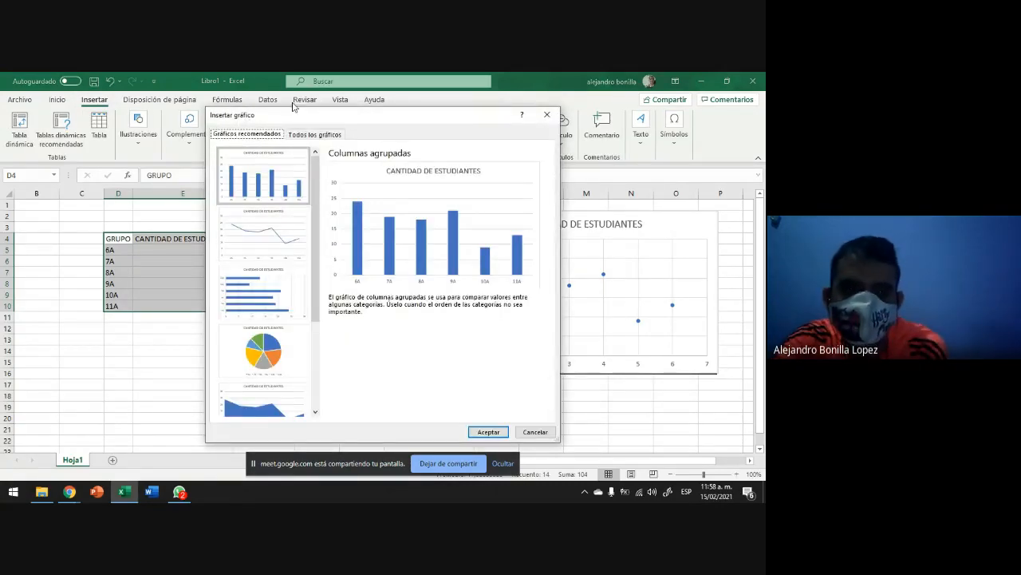
{"action": "left_click", "coordinate": [315, 134]}
{"action": "left_click", "coordinate": [243, 193]}
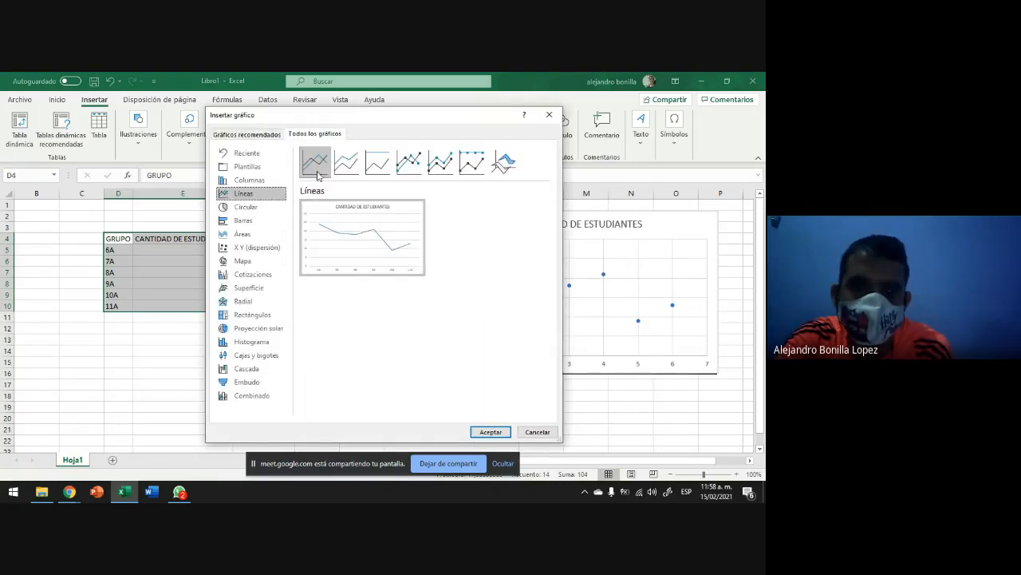
{"action": "mouse_move", "coordinate": [339, 219]}
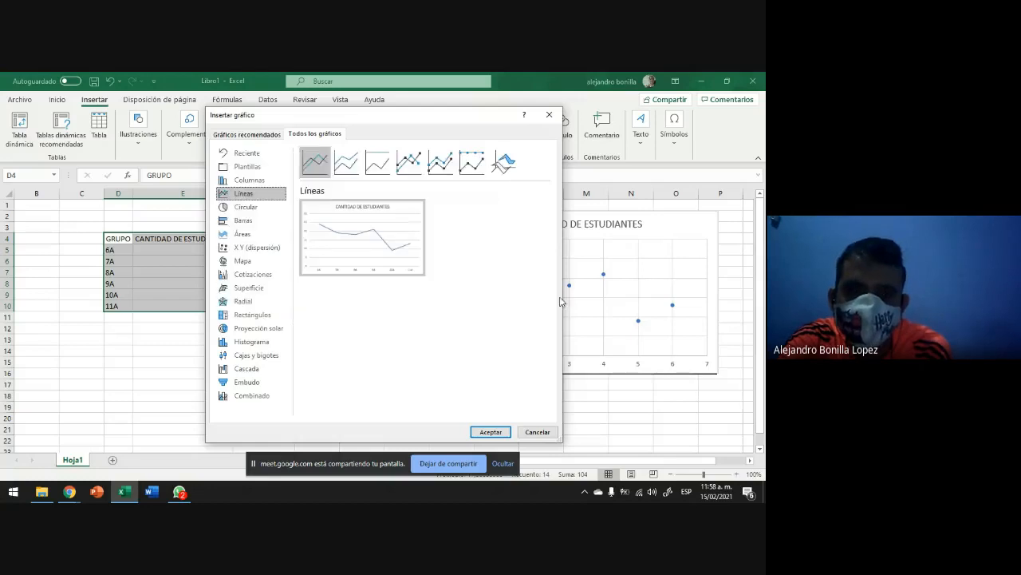
{"action": "left_click", "coordinate": [443, 164]}
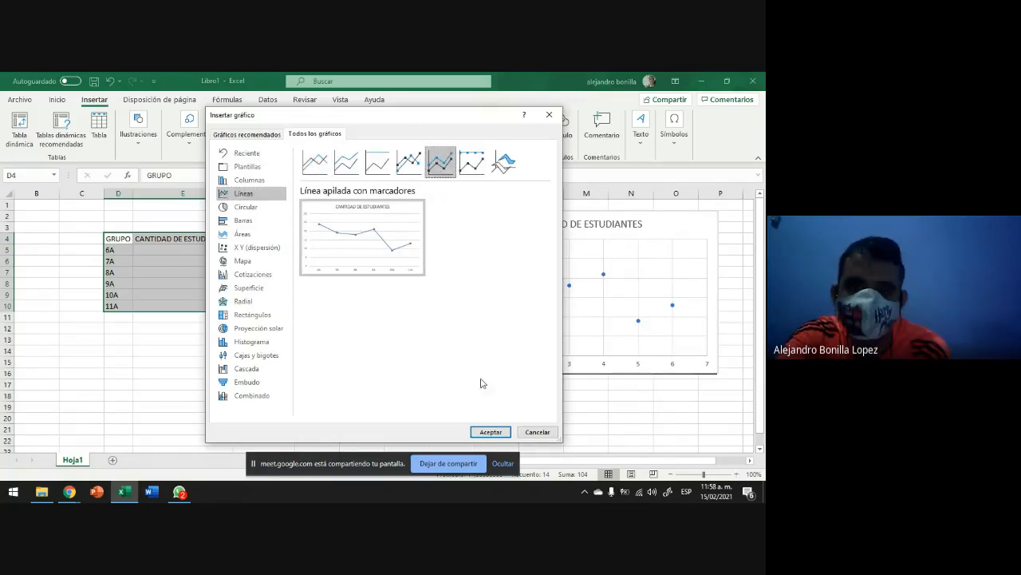
{"action": "left_click", "coordinate": [490, 432]}
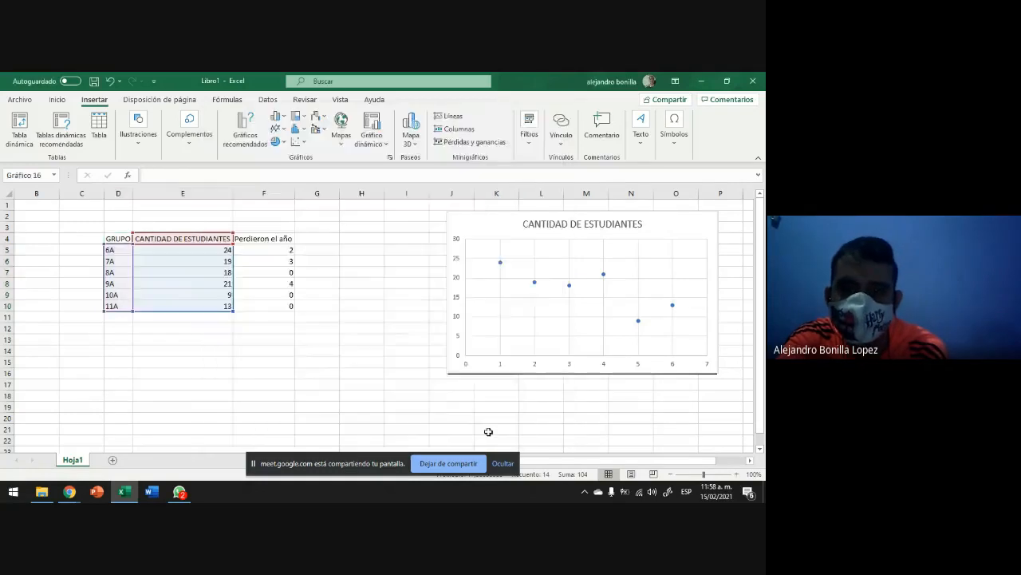
Move the line chart beside the scatter chart, level with its upper edge and partly over the data table.
{"action": "left_click_drag", "start_coordinate": [479, 258], "coordinate": [395, 221]}
{"action": "left_click", "coordinate": [675, 224]}
{"action": "left_click_drag", "start_coordinate": [380, 232], "coordinate": [381, 235]}
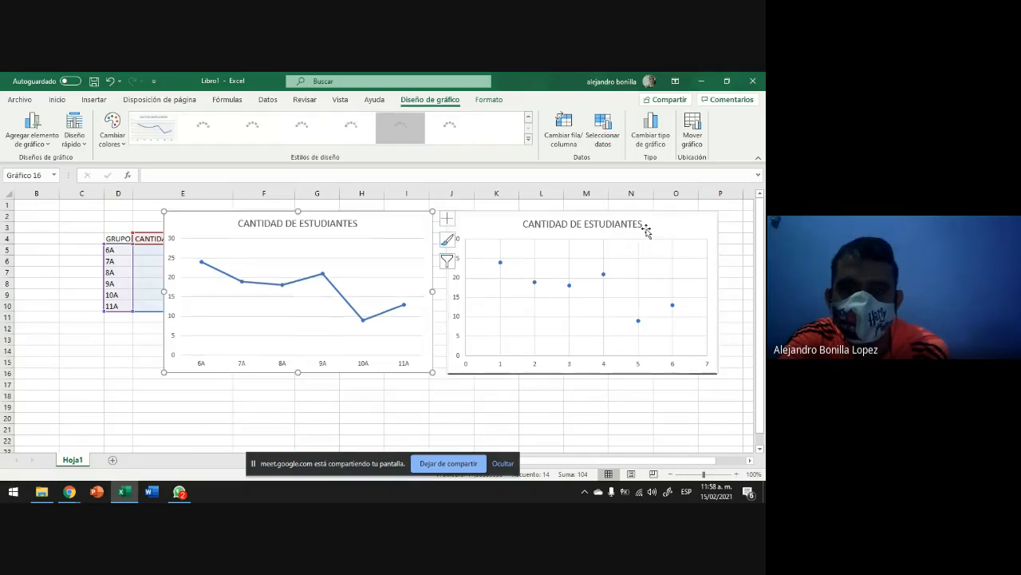
{"action": "left_click", "coordinate": [659, 231]}
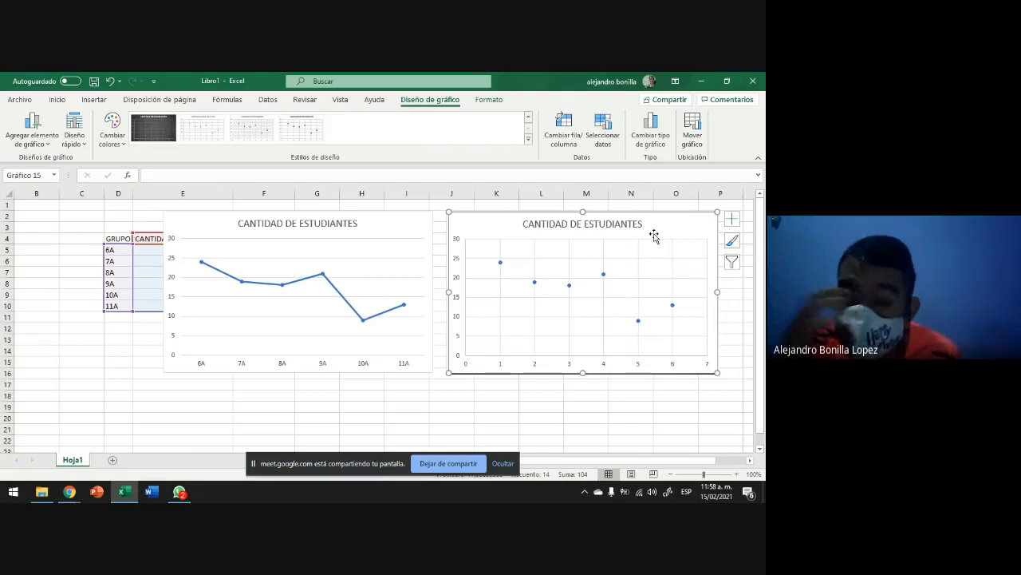
{"action": "left_click", "coordinate": [394, 229]}
{"action": "left_click_drag", "start_coordinate": [396, 231], "coordinate": [400, 226]}
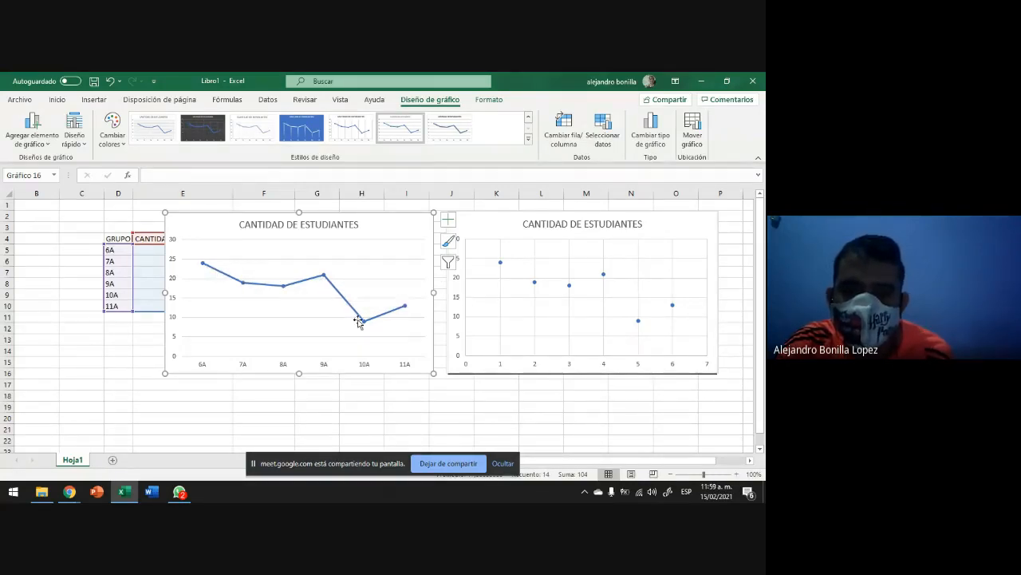
{"action": "left_click", "coordinate": [667, 221]}
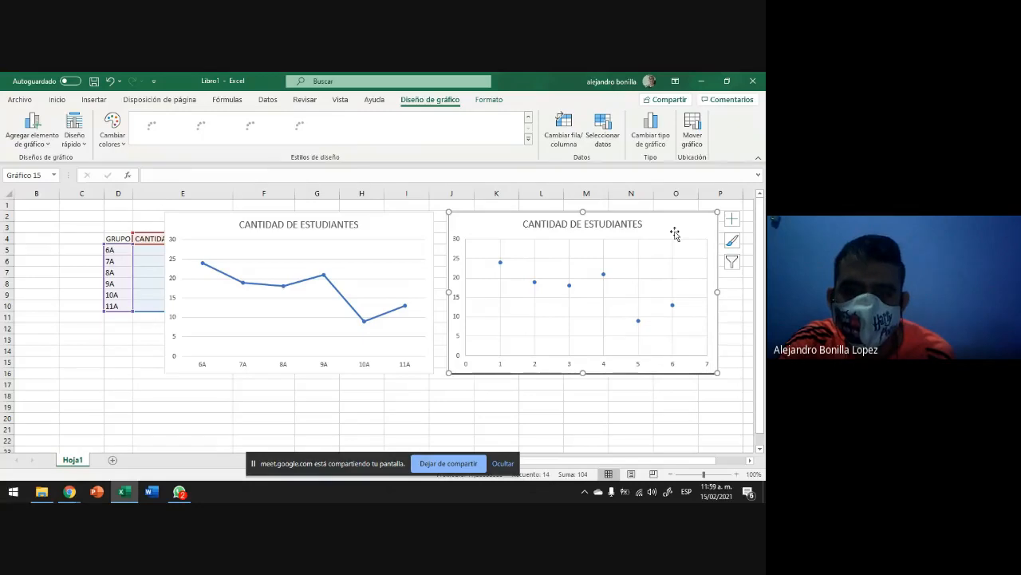
Apply the fifth chart style, with vertical gridlines and diamond markers, to the line chart and move it on top of the scatter chart.
{"action": "left_click", "coordinate": [395, 229]}
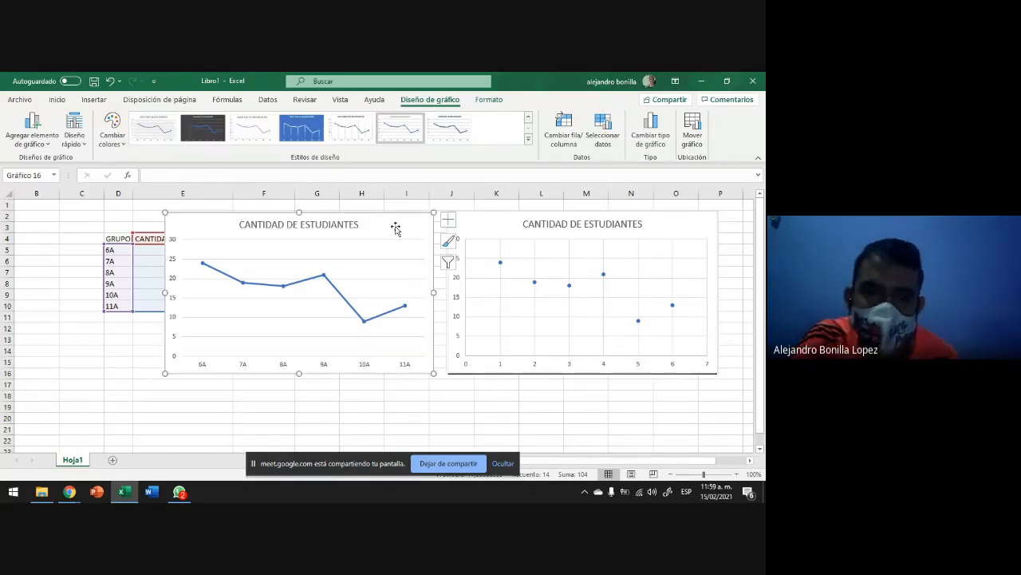
{"action": "left_click", "coordinate": [162, 133]}
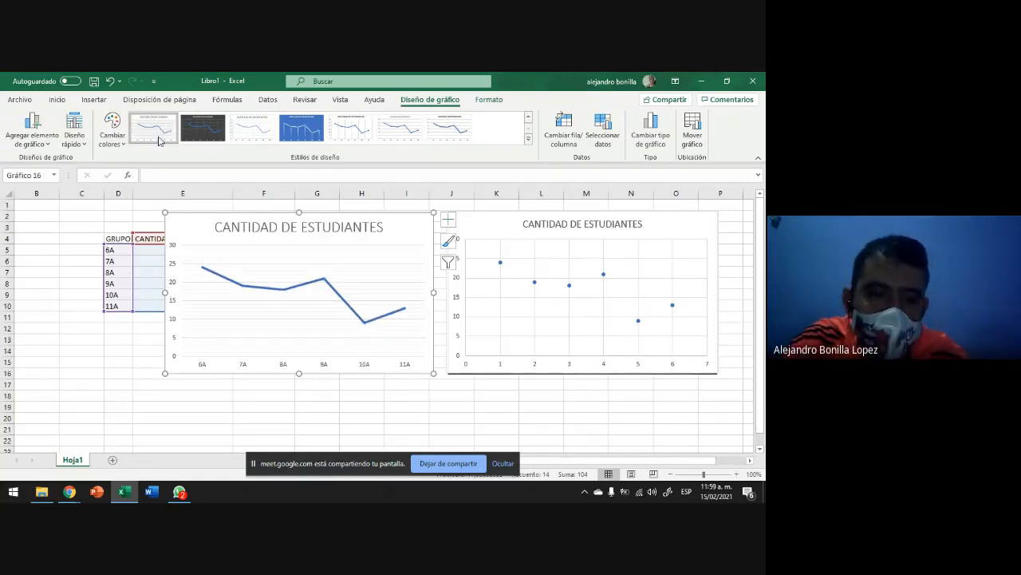
{"action": "key", "text": "ctrl+z"}
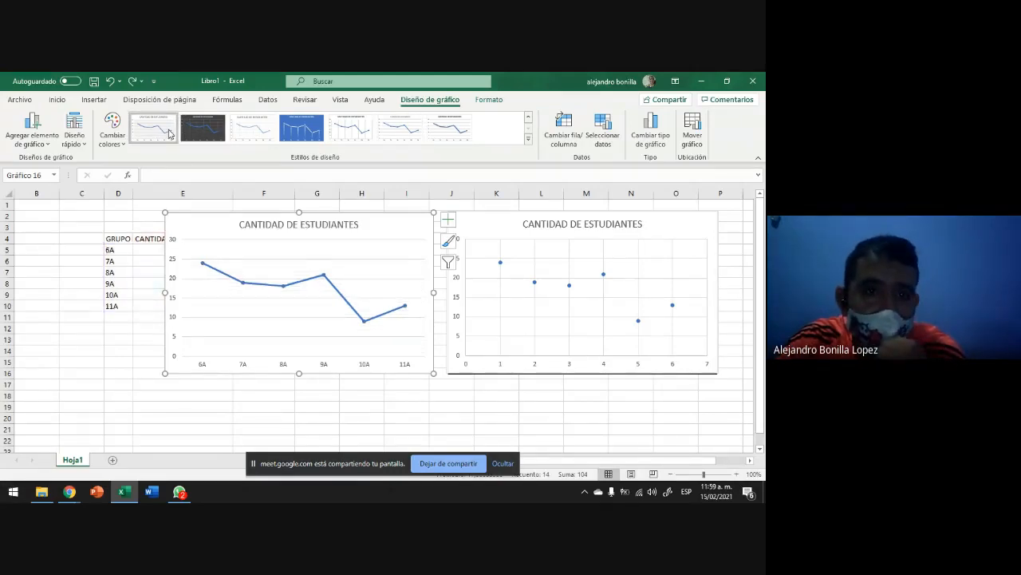
{"action": "left_click", "coordinate": [155, 131]}
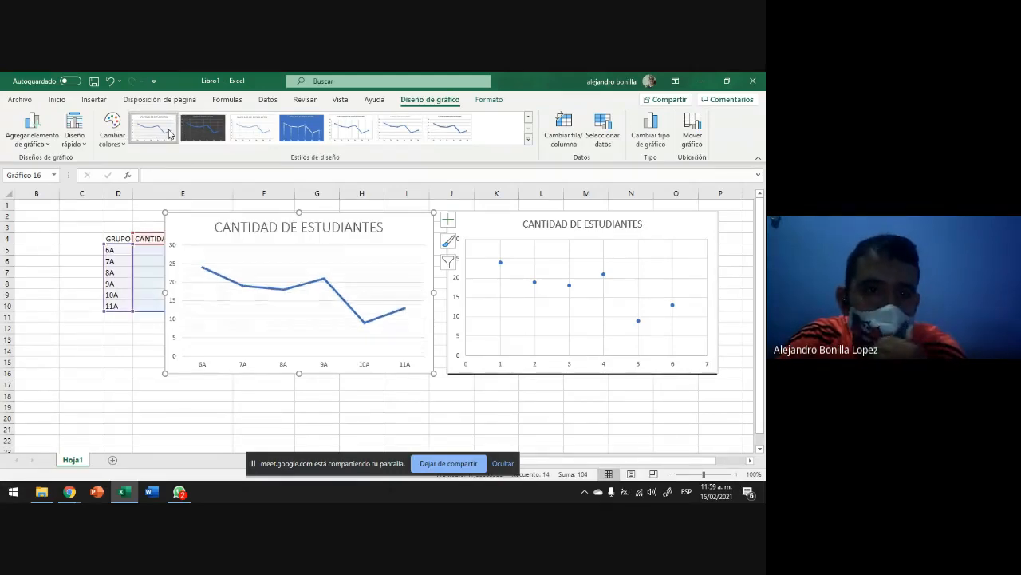
{"action": "left_click", "coordinate": [364, 129]}
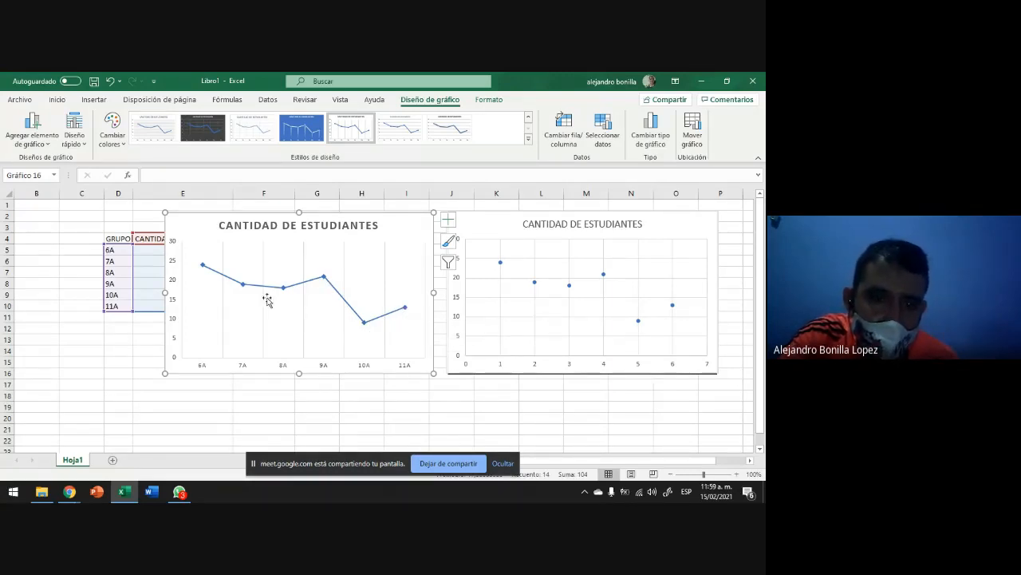
{"action": "left_click", "coordinate": [157, 126]}
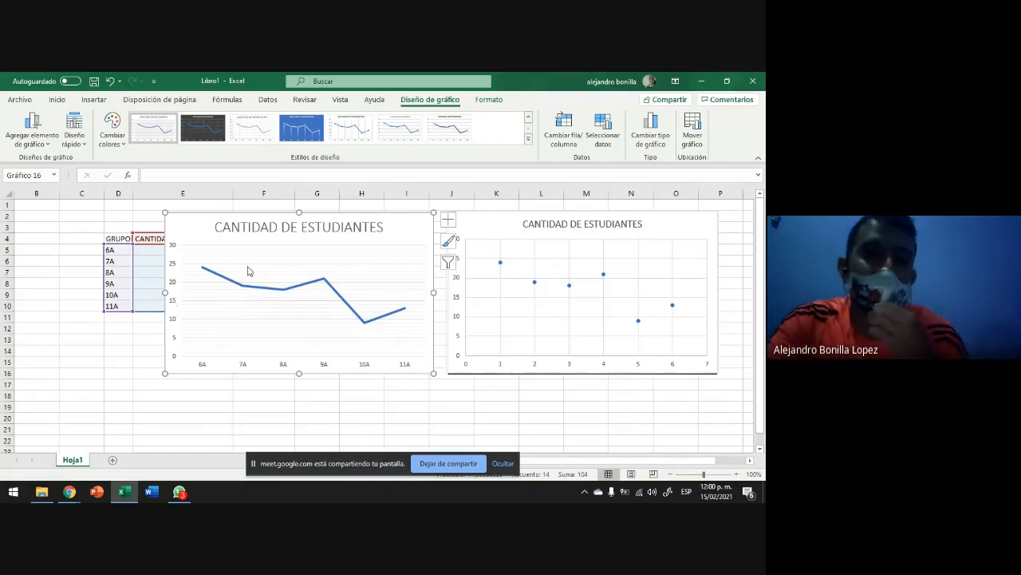
{"action": "key", "text": "ctrl+z"}
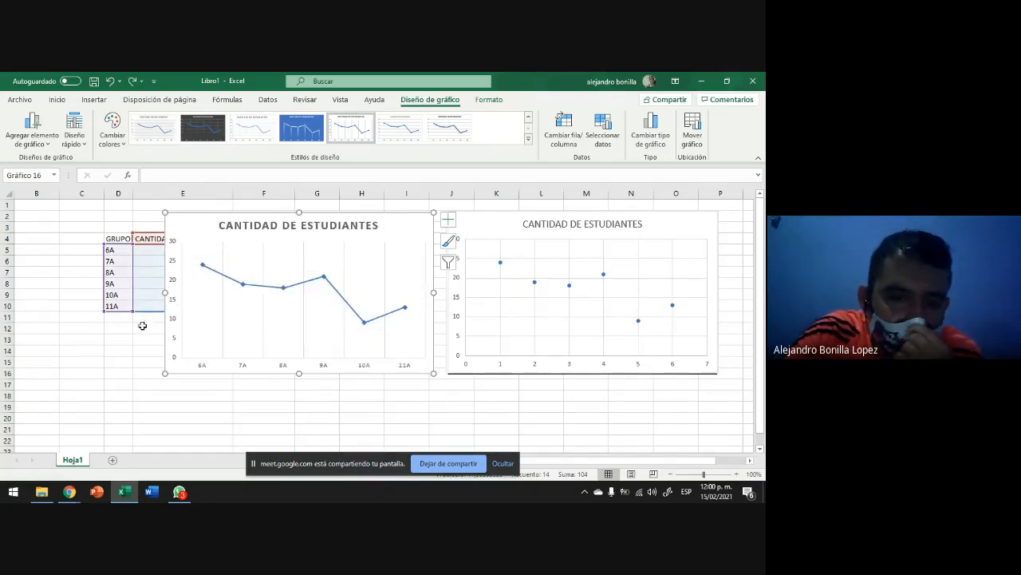
{"action": "left_click_drag", "start_coordinate": [398, 223], "coordinate": [597, 220]}
{"action": "left_click", "coordinate": [155, 288]}
Insert a basic Áreas chart from D4:E10 showing CANTIDAD DE ESTUDIANTES per group.
{"action": "left_click_drag", "start_coordinate": [28, 238], "coordinate": [120, 306]}
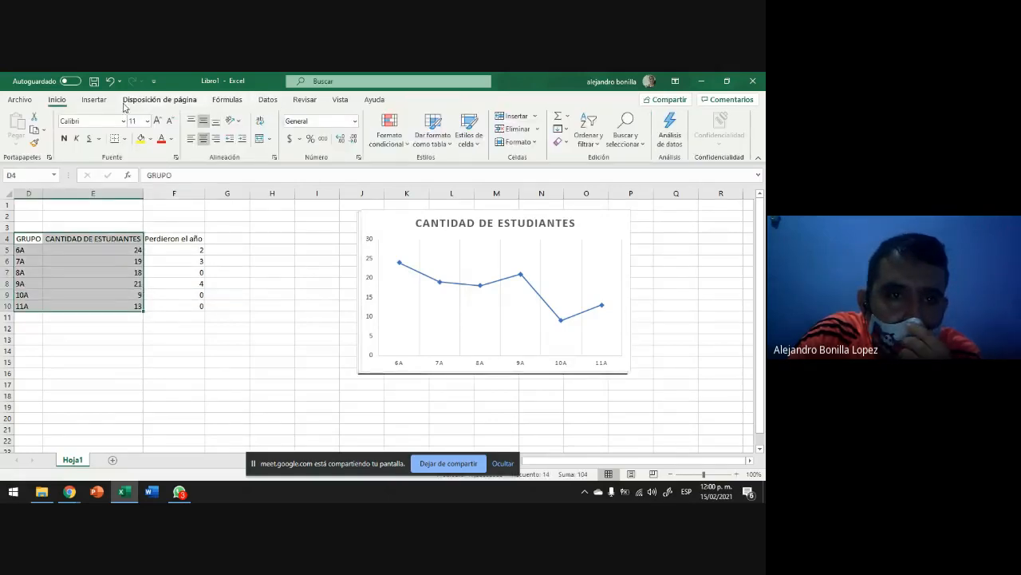
{"action": "left_click", "coordinate": [94, 99]}
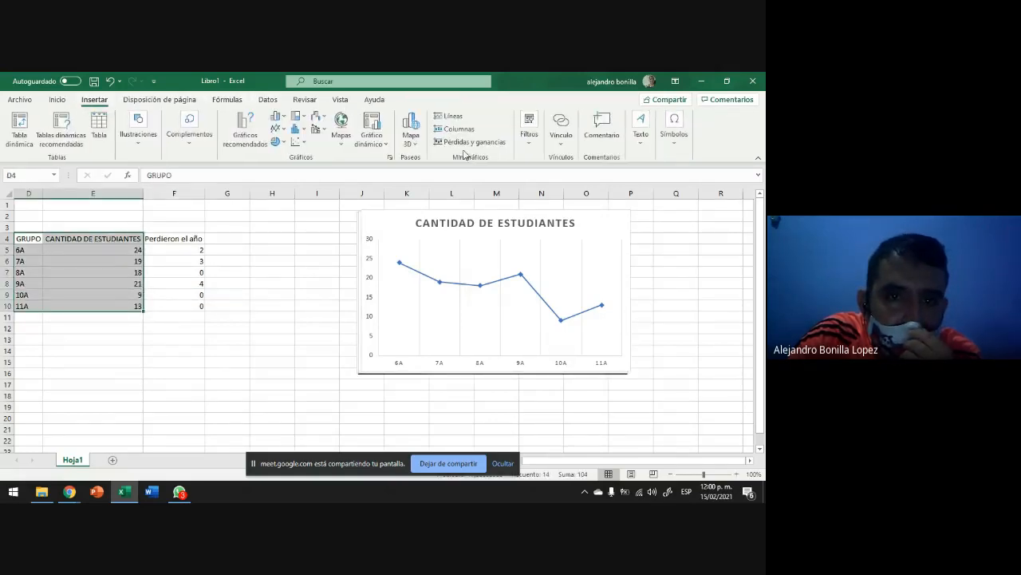
{"action": "left_click", "coordinate": [391, 159]}
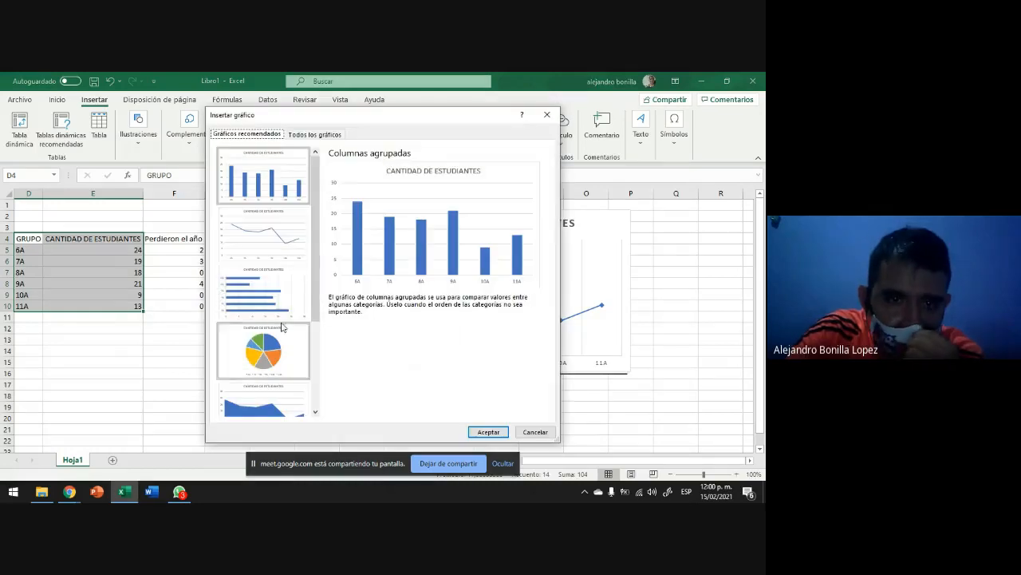
{"action": "left_click", "coordinate": [297, 136]}
{"action": "left_click", "coordinate": [246, 237]}
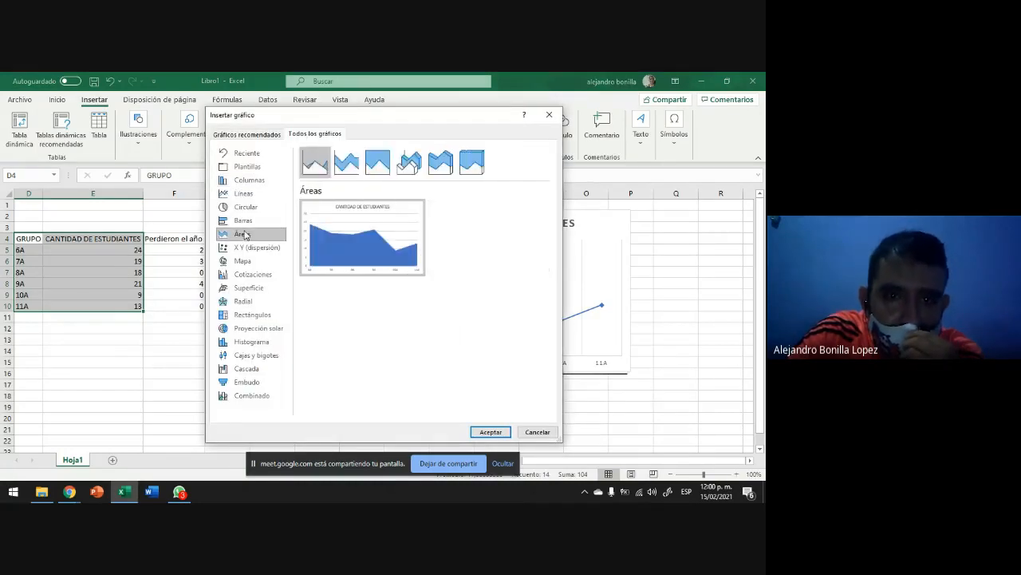
{"action": "mouse_move", "coordinate": [343, 214]}
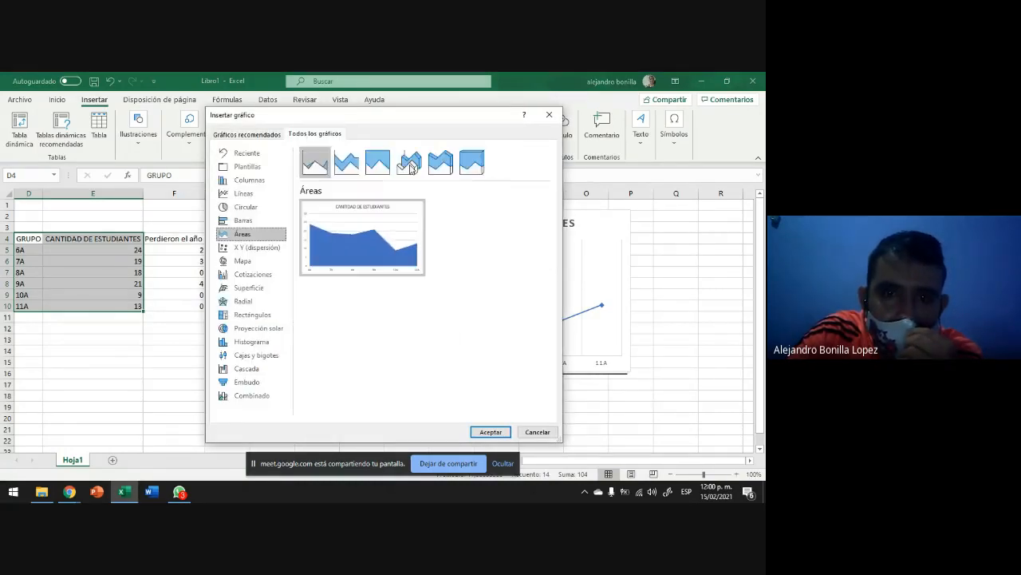
{"action": "left_click", "coordinate": [488, 433]}
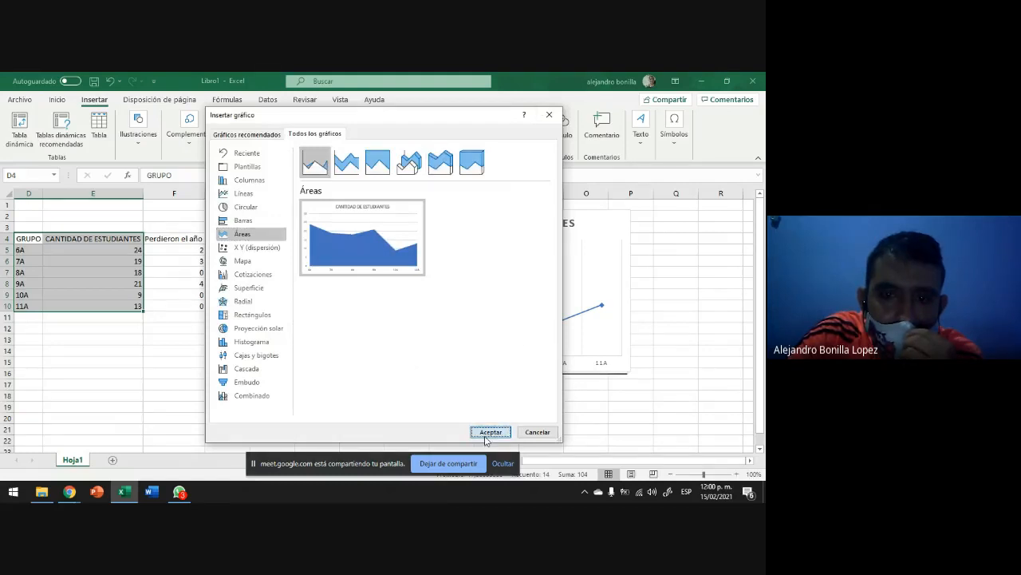
Place the area chart beside the line chart and give it the second chart style, with a dark background.
{"action": "left_click_drag", "start_coordinate": [500, 252], "coordinate": [333, 231]}
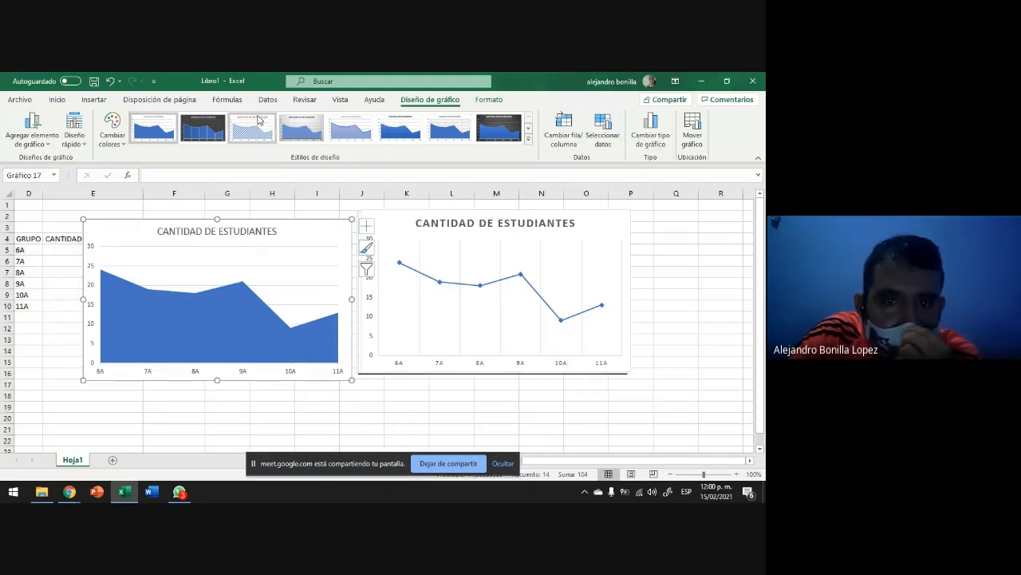
{"action": "left_click", "coordinate": [198, 138]}
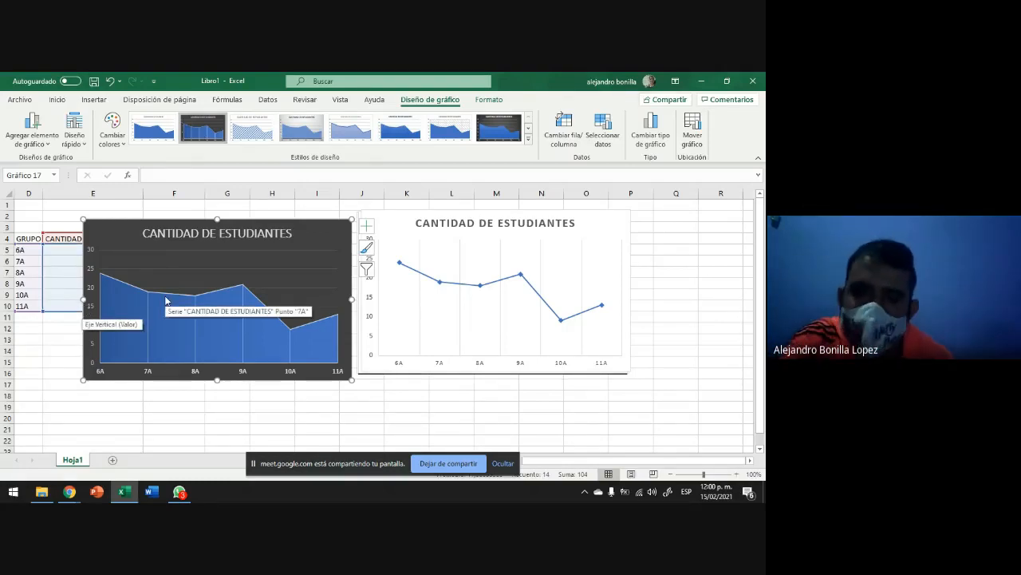
{"action": "left_click", "coordinate": [540, 310]}
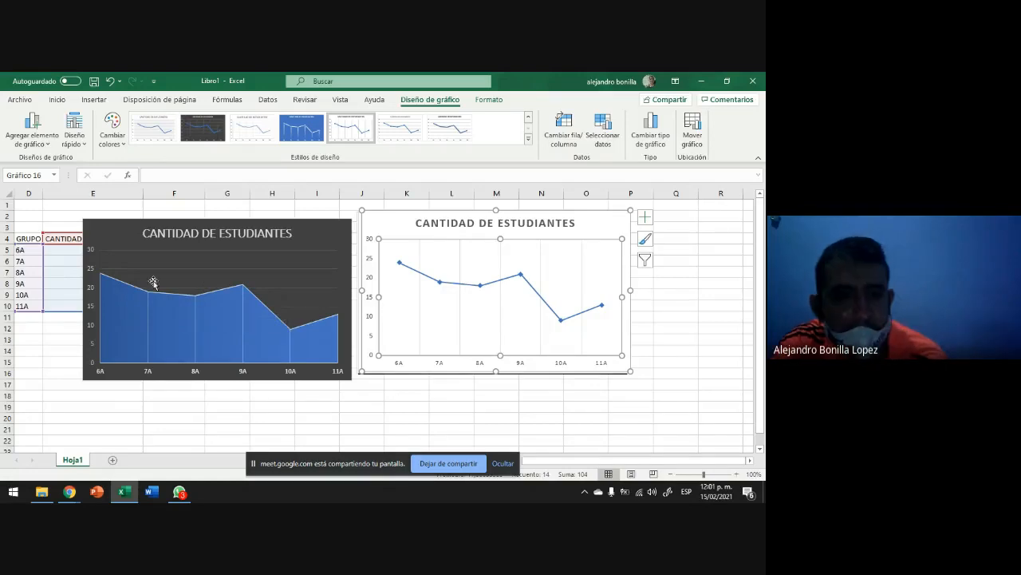
{"action": "left_click", "coordinate": [597, 232]}
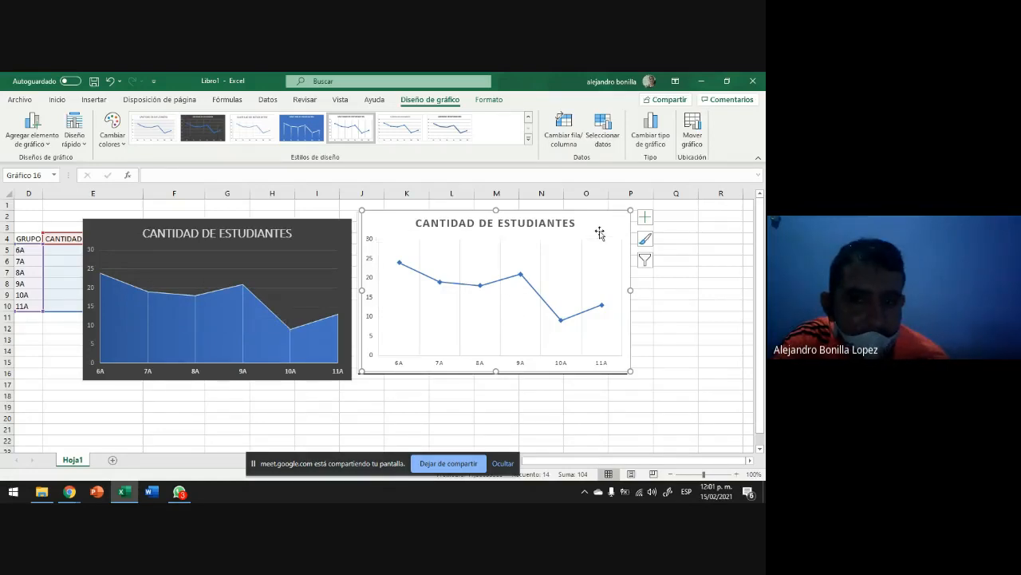
{"action": "left_click", "coordinate": [316, 233]}
{"action": "left_click", "coordinate": [592, 228]}
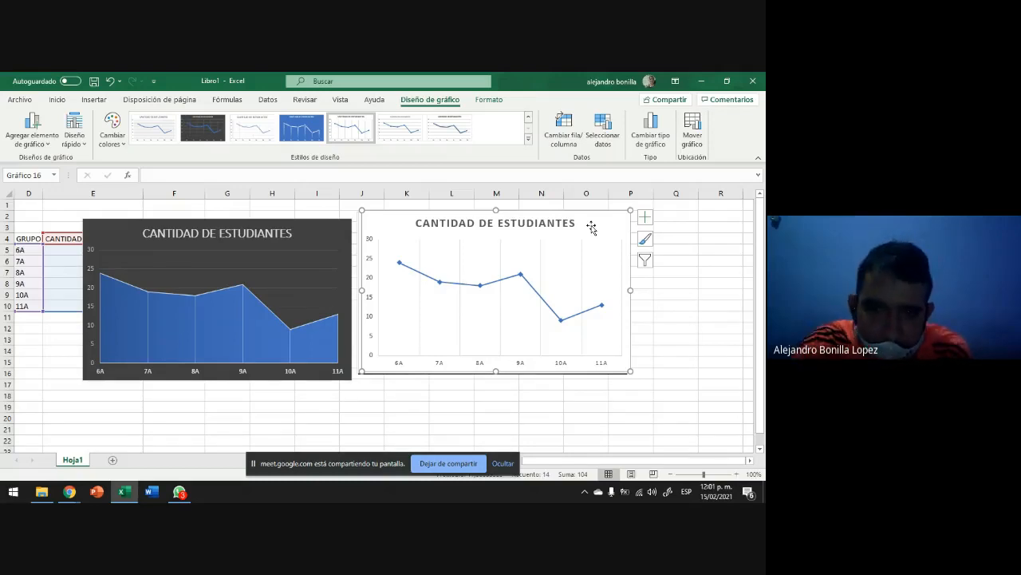
Move the dark area chart on top of the line chart and deselect it.
{"action": "left_click", "coordinate": [312, 227]}
{"action": "left_click_drag", "start_coordinate": [312, 227], "coordinate": [590, 219]}
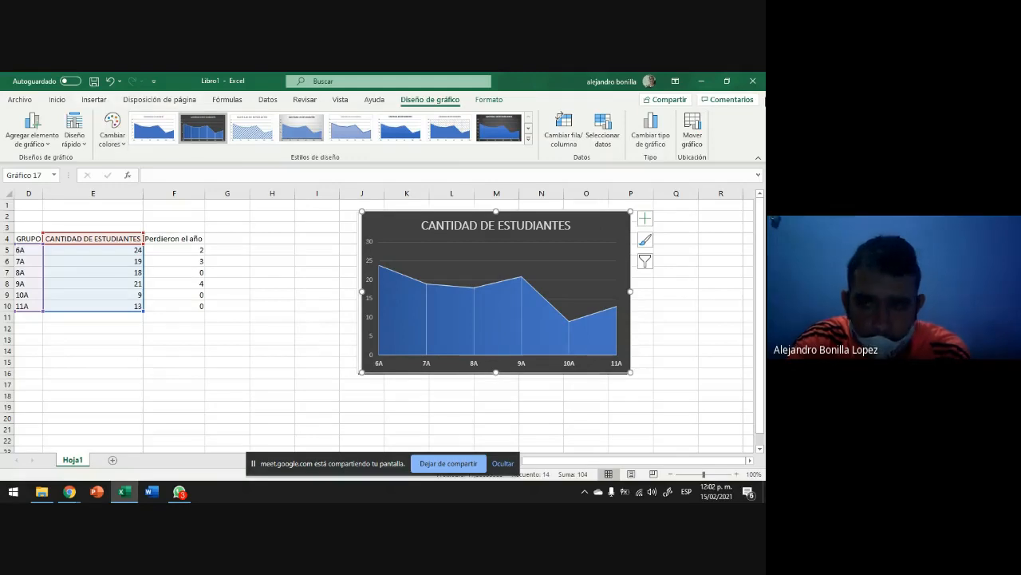
{"action": "left_click", "coordinate": [273, 286]}
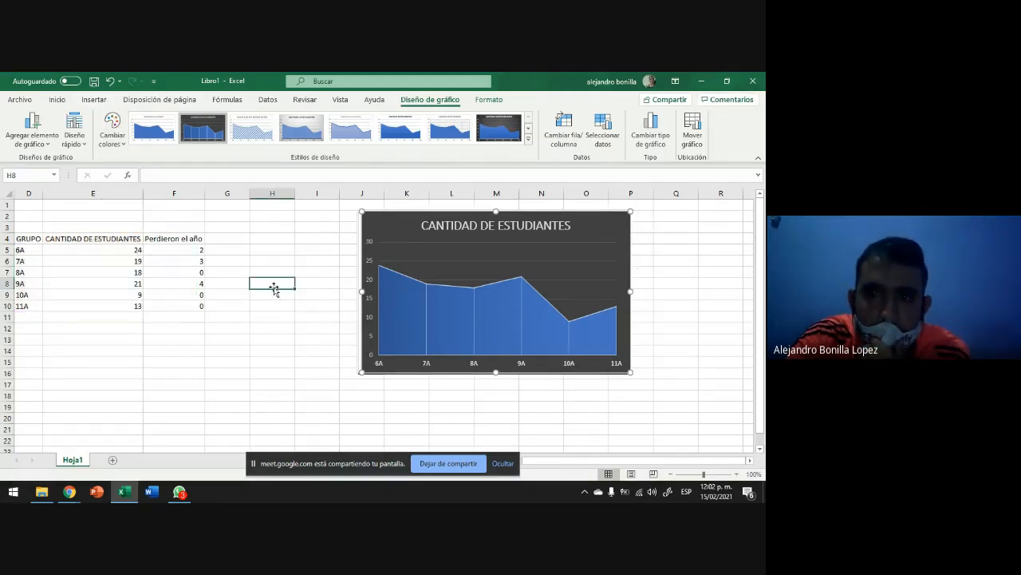
{"action": "left_click", "coordinate": [601, 261]}
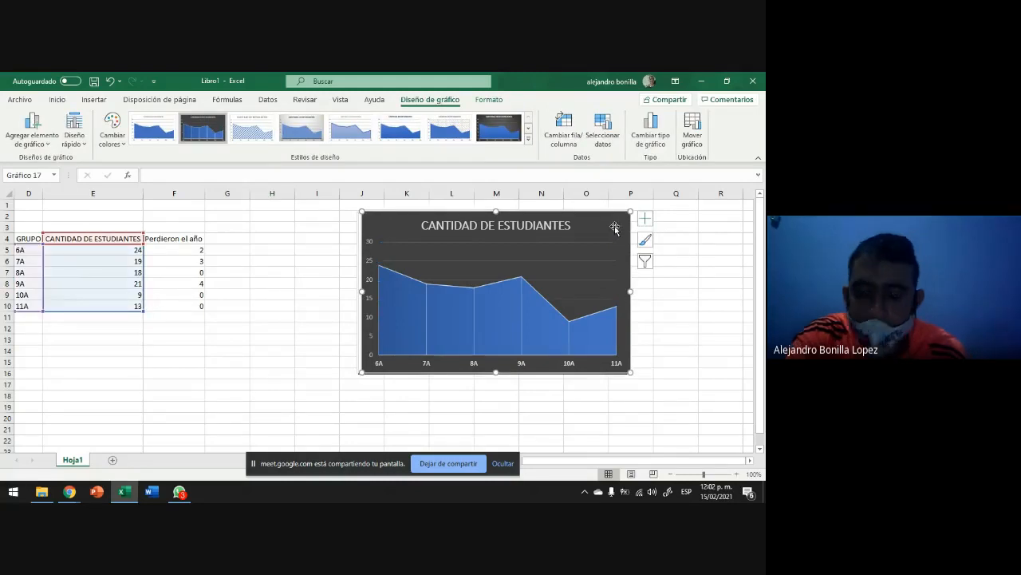
{"action": "left_click", "coordinate": [70, 339]}
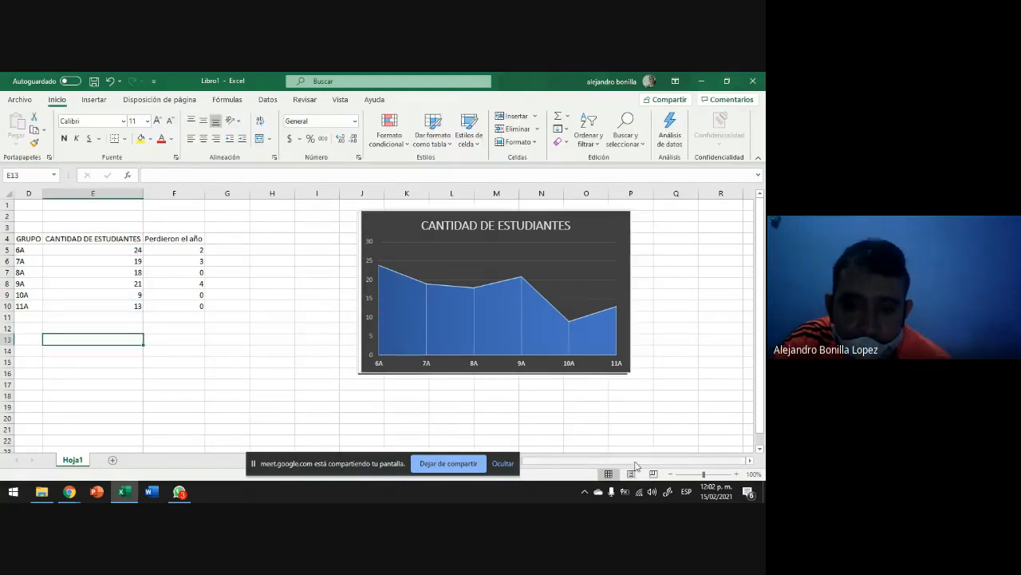
Review the data table in D4:F10, covering GRUPO, CANTIDAD DE ESTUDIANTES and Perdieron el año.
{"action": "left_click_drag", "start_coordinate": [575, 462], "coordinate": [551, 466]}
{"action": "left_click_drag", "start_coordinate": [160, 239], "coordinate": [321, 305]}
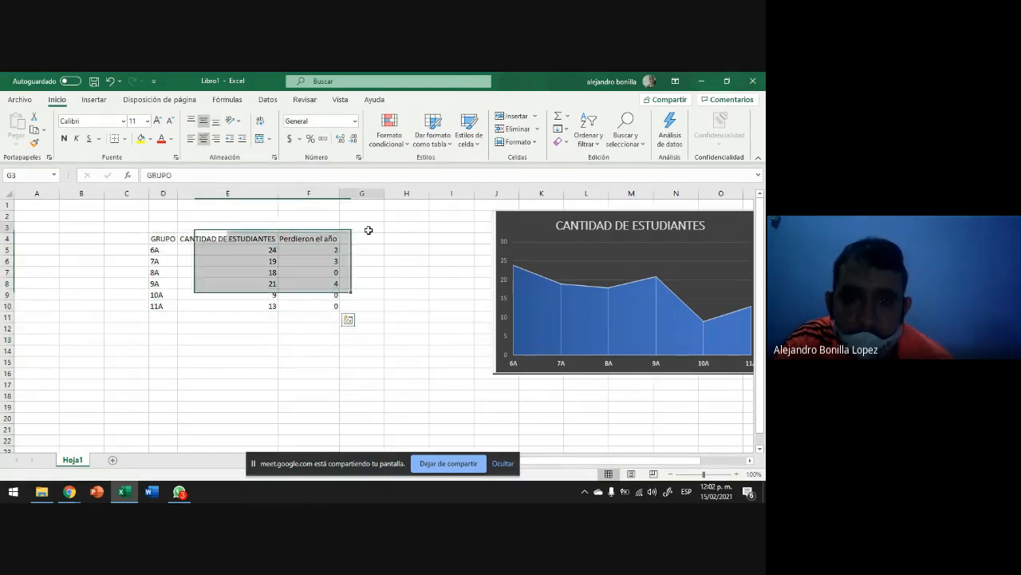
{"action": "left_click", "coordinate": [363, 226]}
{"action": "left_click_drag", "start_coordinate": [171, 237], "coordinate": [334, 306]}
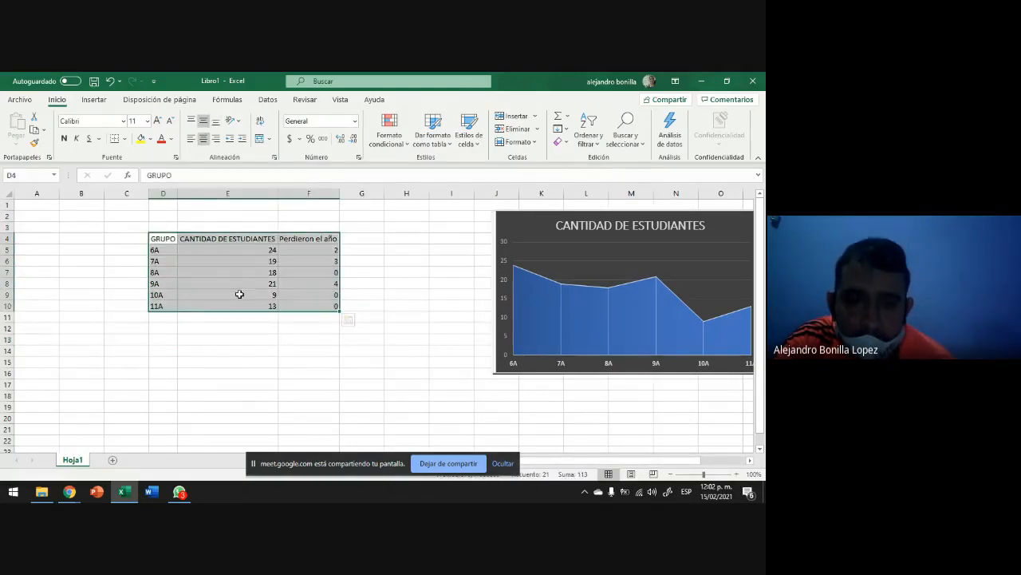
{"action": "left_click", "coordinate": [238, 349]}
{"action": "left_click_drag", "start_coordinate": [160, 238], "coordinate": [451, 326]}
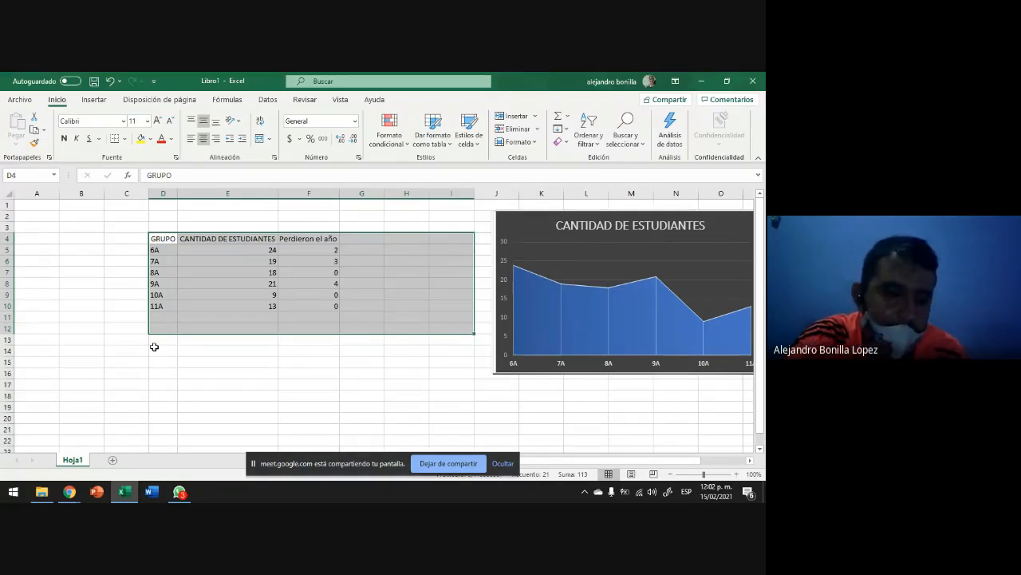
{"action": "left_click", "coordinate": [243, 374]}
{"action": "left_click", "coordinate": [213, 296]}
{"action": "left_click", "coordinate": [199, 305]}
{"action": "left_click", "coordinate": [150, 308]}
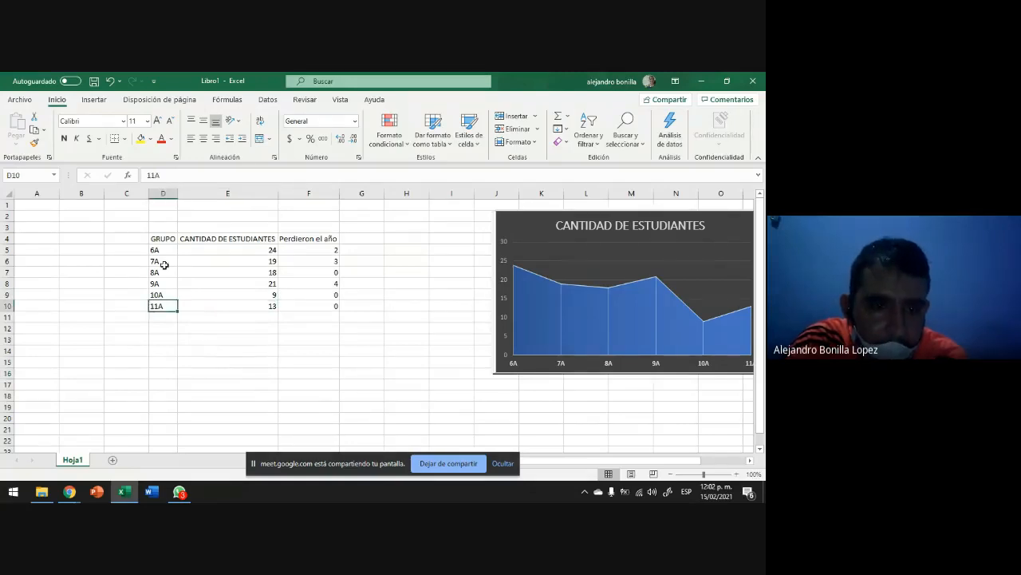
{"action": "mouse_move", "coordinate": [163, 233]}
{"action": "left_mouse_down"}
{"action": "mouse_move", "coordinate": [271, 240]}
{"action": "mouse_move", "coordinate": [335, 269]}
{"action": "mouse_move", "coordinate": [335, 303]}
{"action": "left_mouse_up"}
{"action": "left_click", "coordinate": [294, 329]}
{"action": "left_click_drag", "start_coordinate": [156, 238], "coordinate": [315, 302]}
{"action": "left_click", "coordinate": [276, 363]}
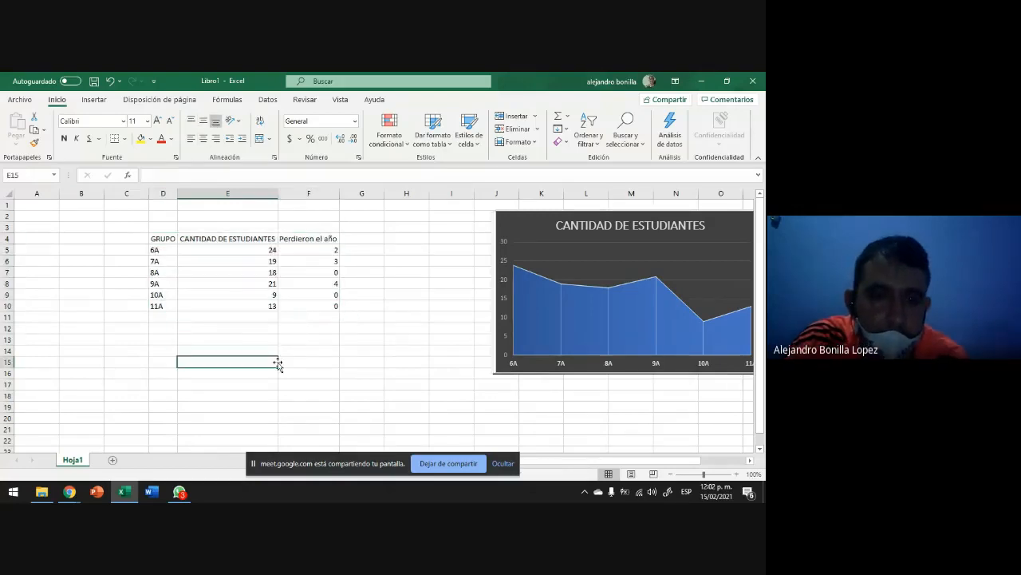
{"action": "left_click", "coordinate": [305, 348]}
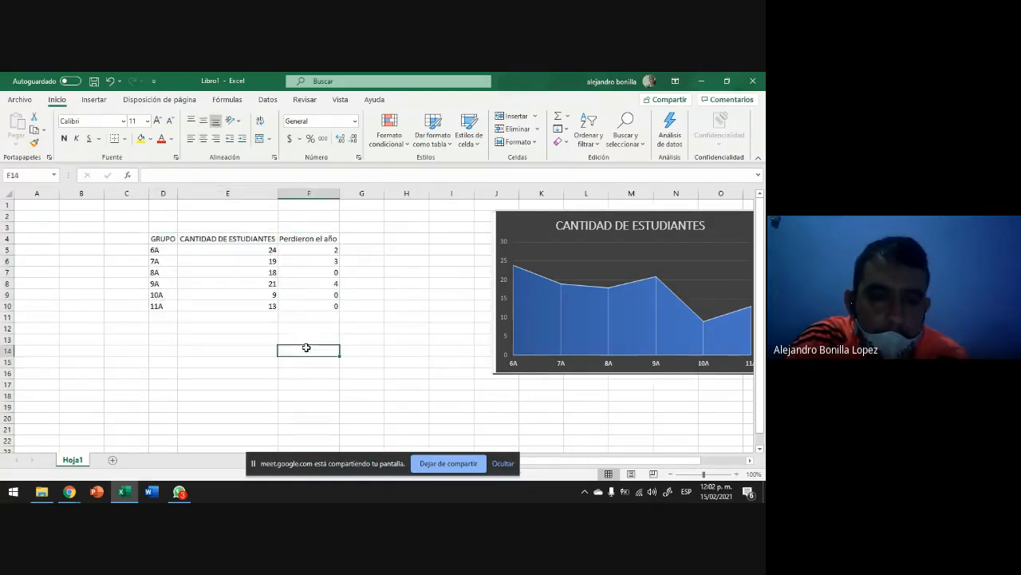
Select the whole table D4:F10 and stop sharing the screen in the Google Meet call.
{"action": "left_click_drag", "start_coordinate": [162, 239], "coordinate": [332, 305]}
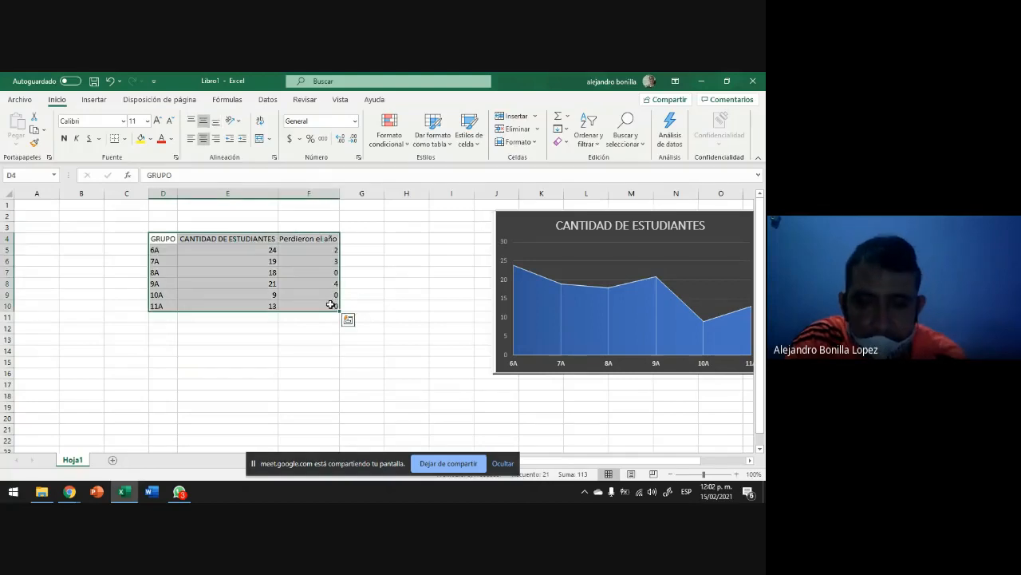
{"action": "left_click", "coordinate": [456, 465]}
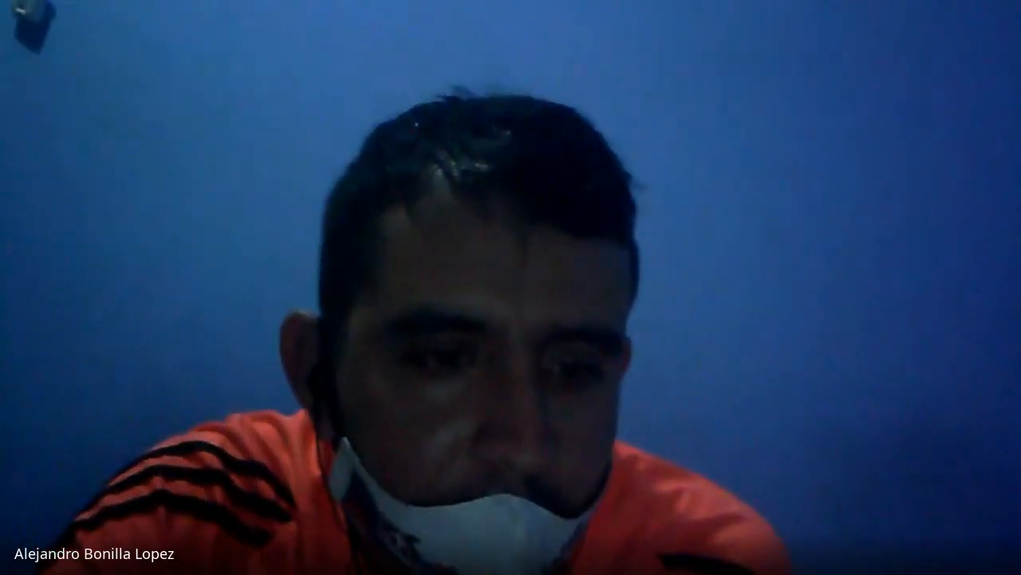